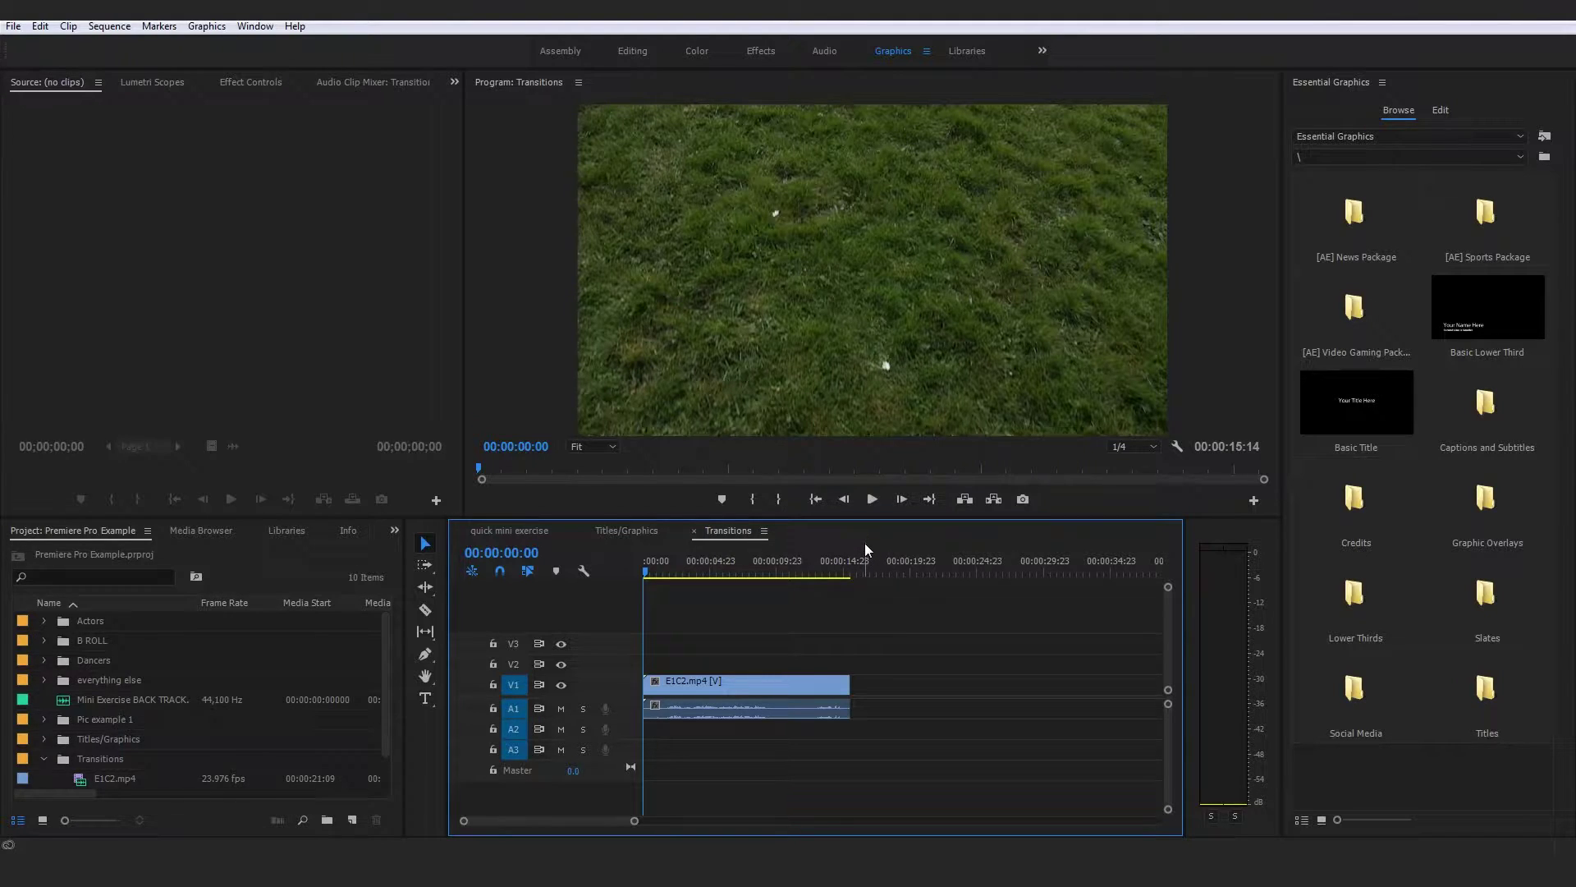
# Play the Transitions sequence to review its footage and audio, and return the playhead to the beginning
pyautogui.click(872, 499)
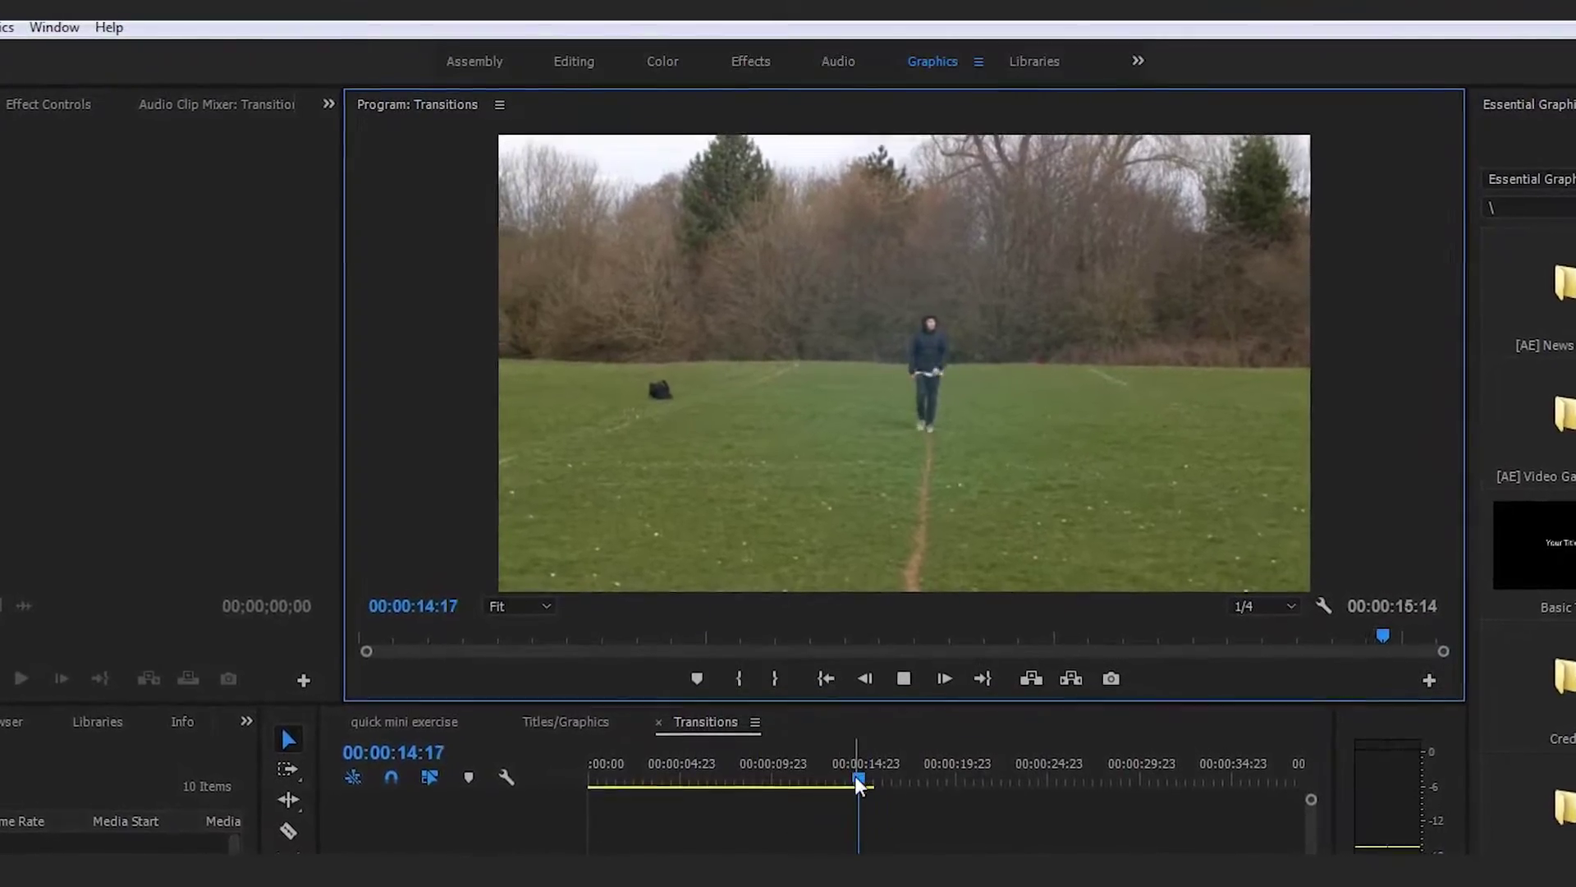
pyautogui.click(653, 758)
pyautogui.moveTo(675, 800); pyautogui.dragTo(586, 788)
pyautogui.click(905, 684)
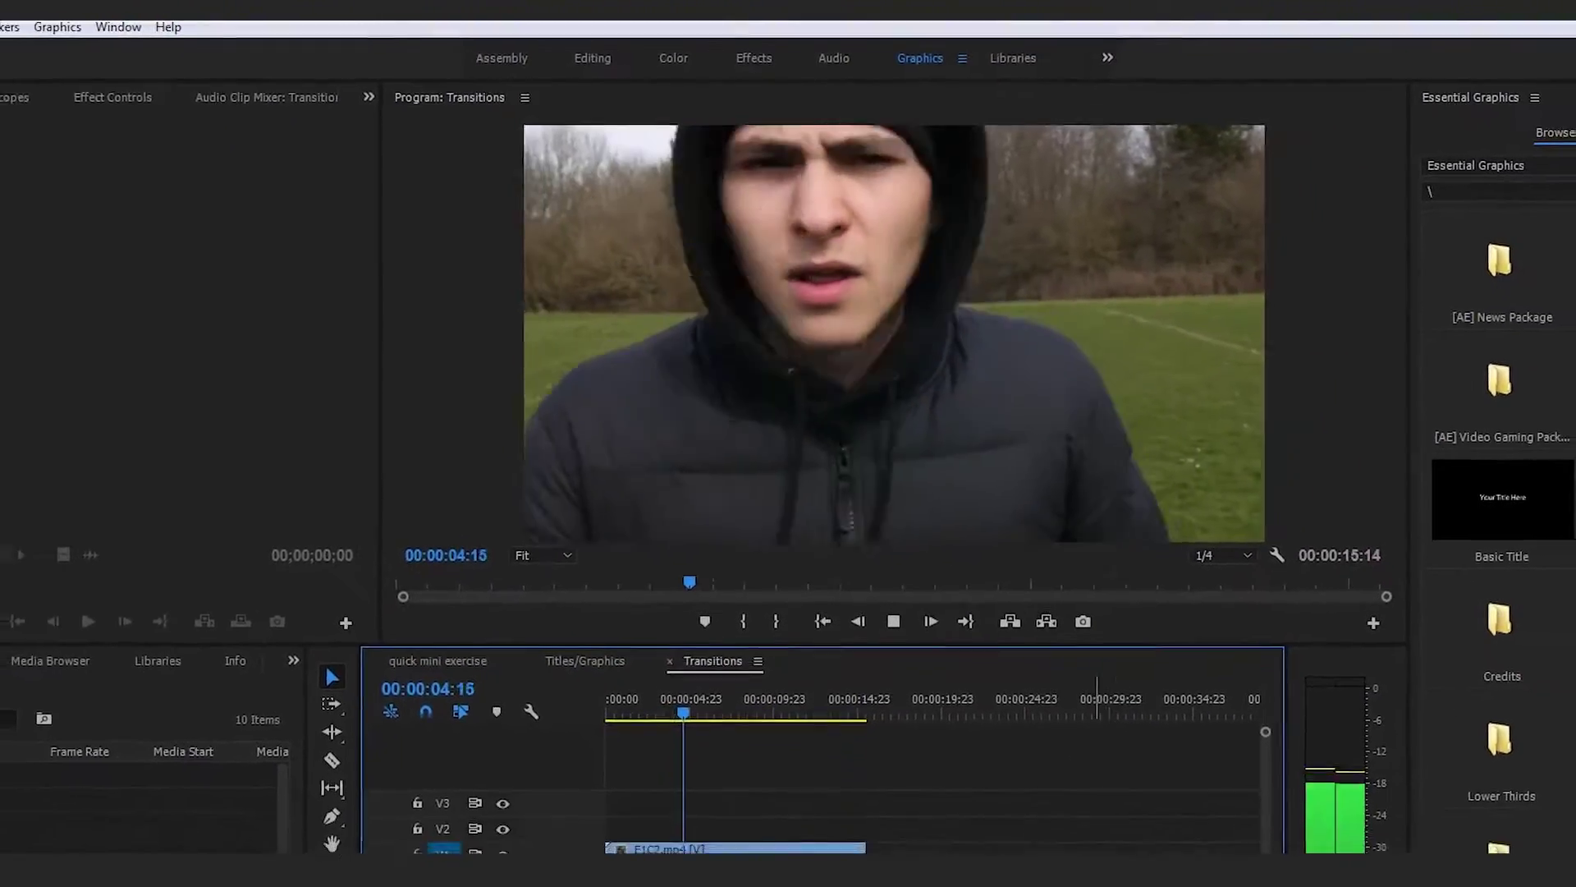
pyautogui.press('space')
pyautogui.press('Home')
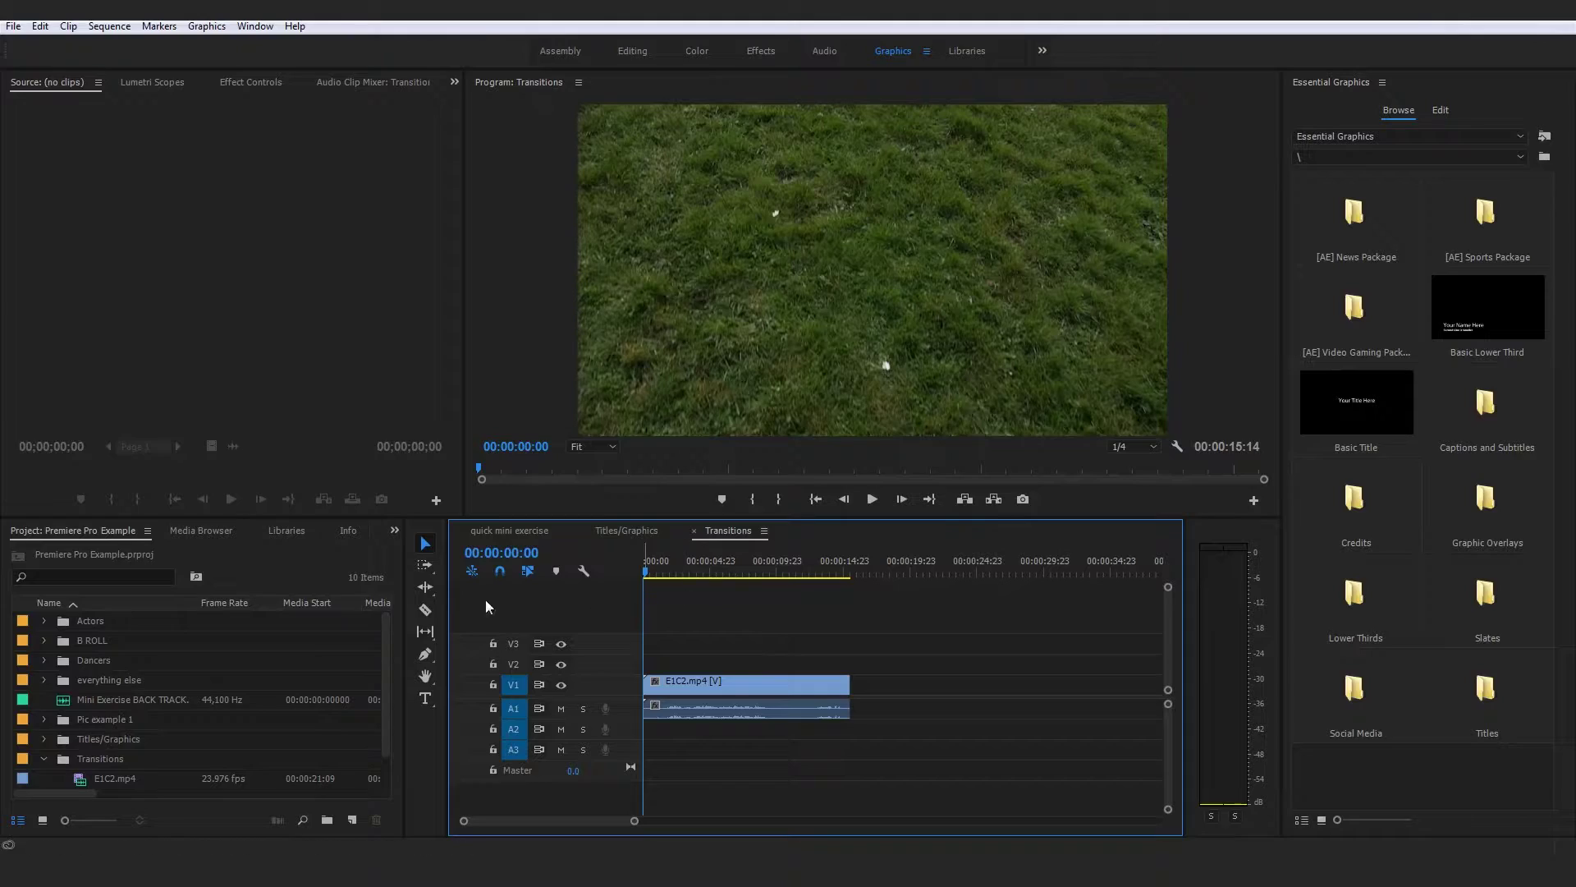
# Show the list of effects and expand the Video Transitions folder
pyautogui.click(346, 531)
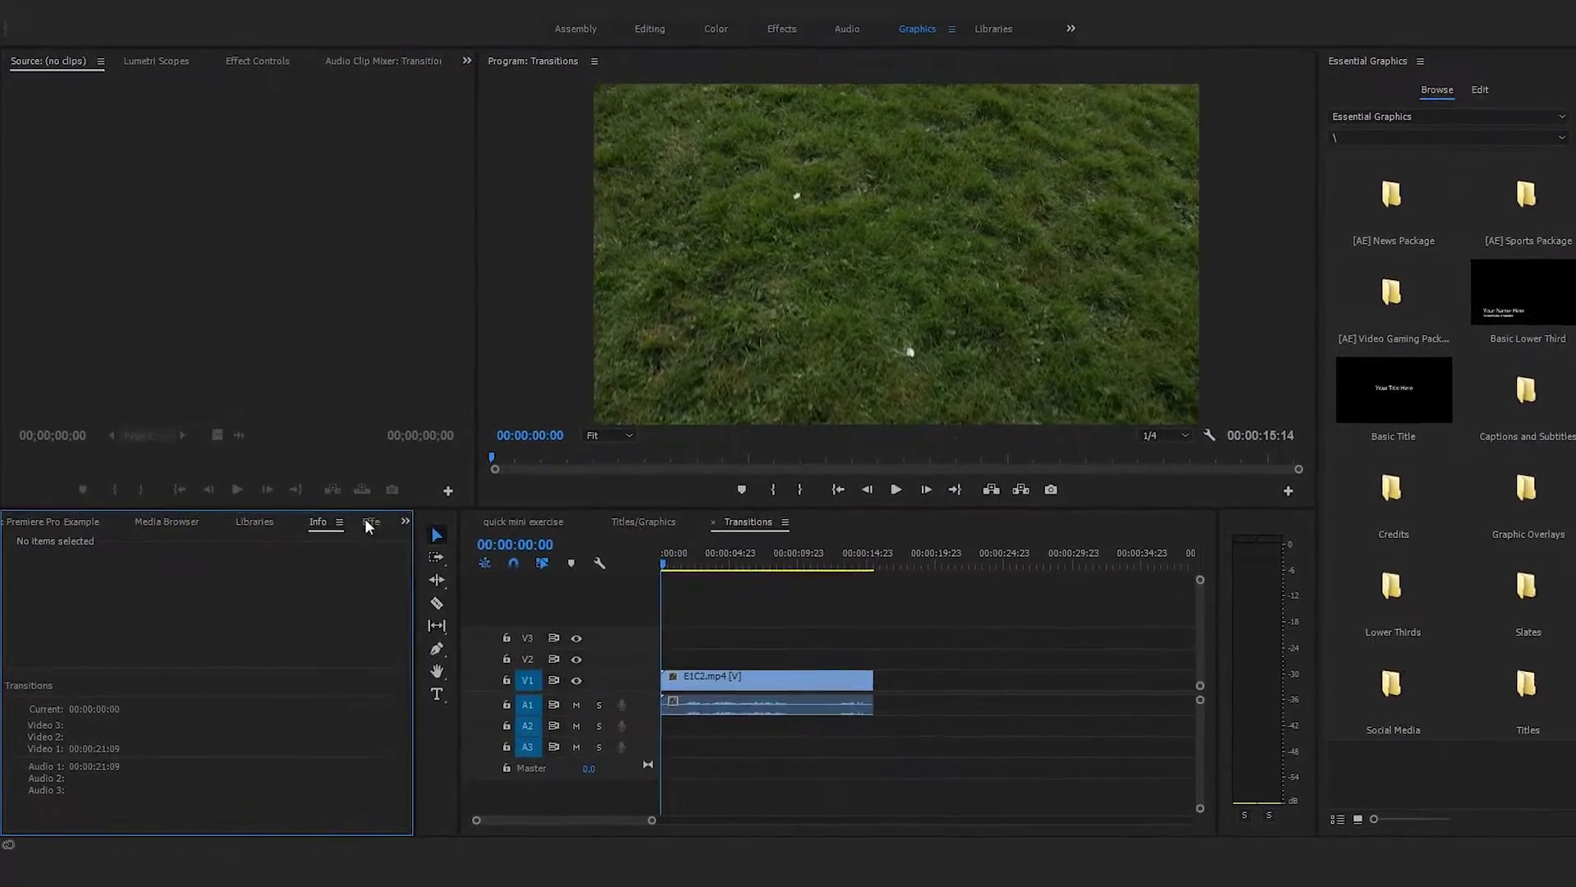
pyautogui.click(358, 532)
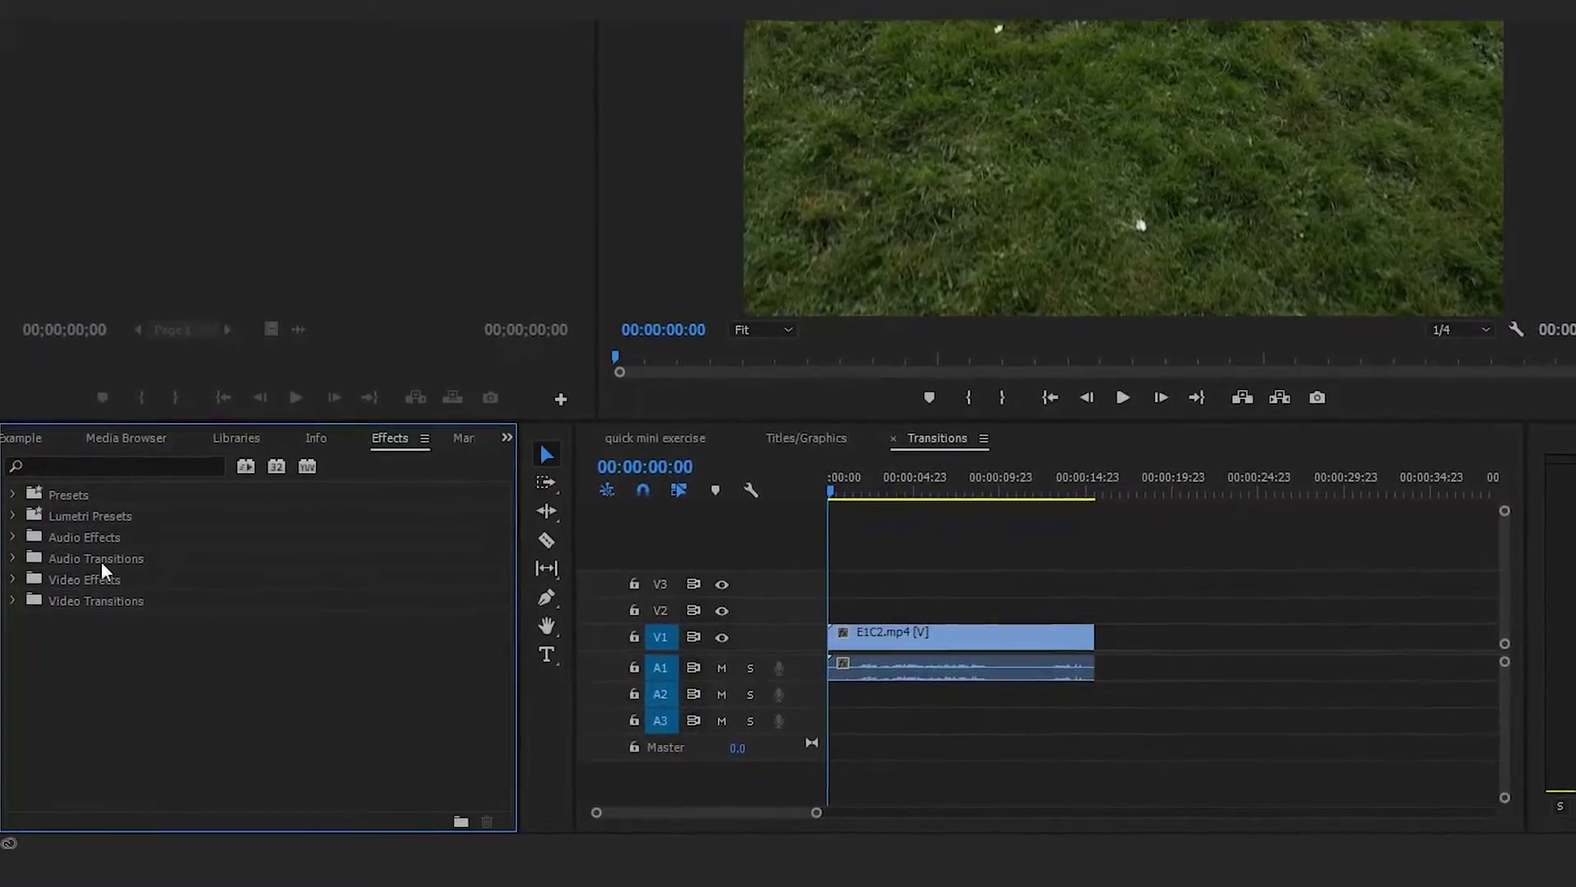
pyautogui.click(100, 545)
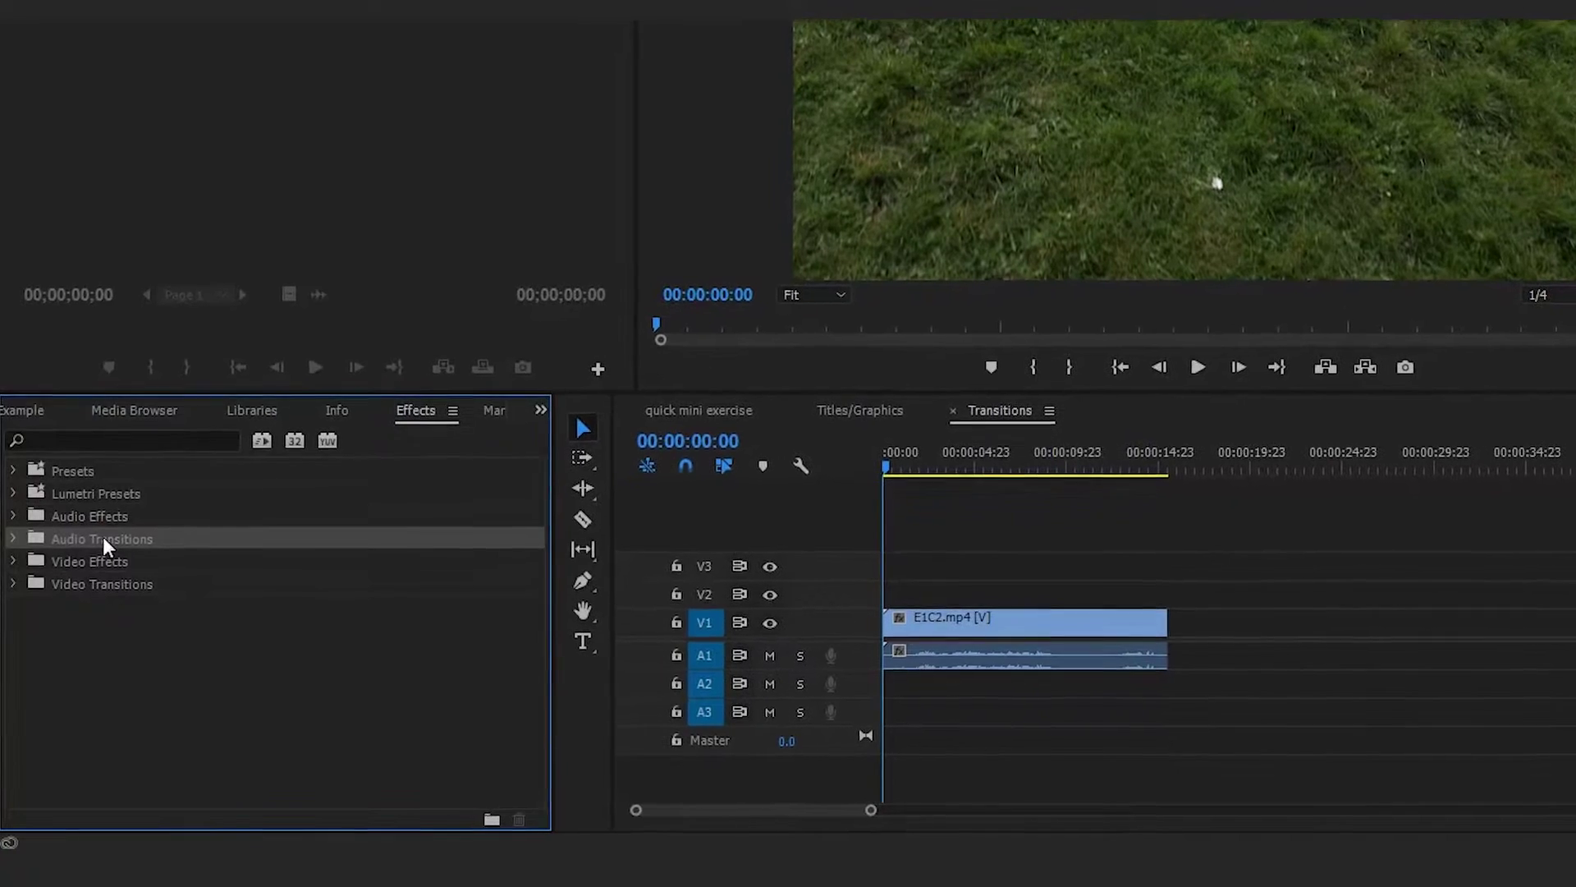
pyautogui.click(105, 576)
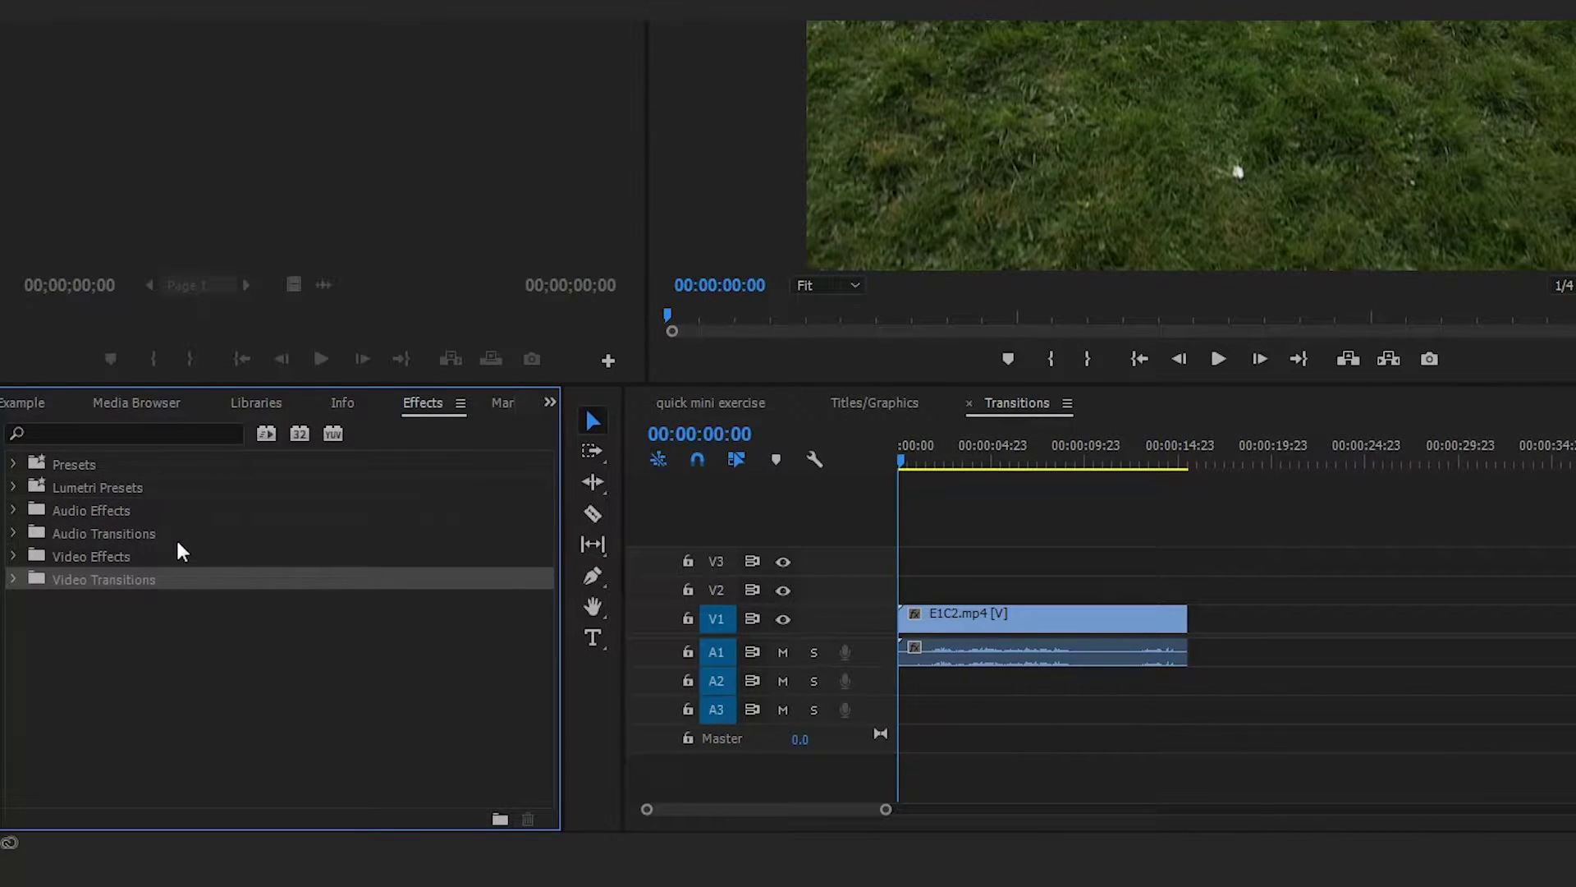
pyautogui.click(14, 580)
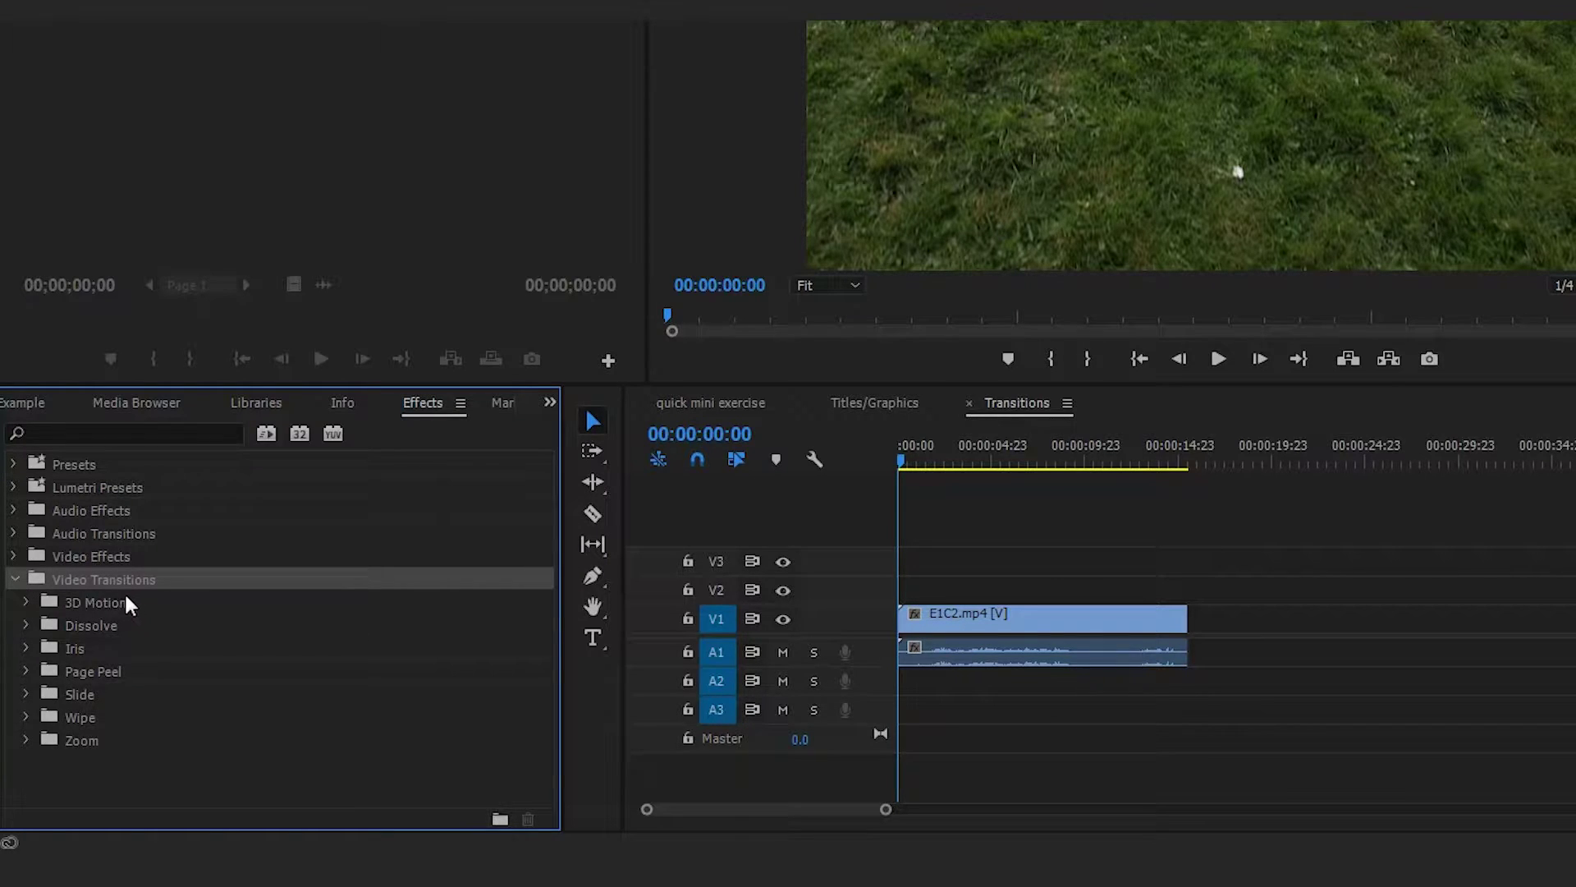
# Expand the Crossfade audio transitions and look through Constant Gain, Constant Power and Exponential Fade
pyautogui.click(14, 534)
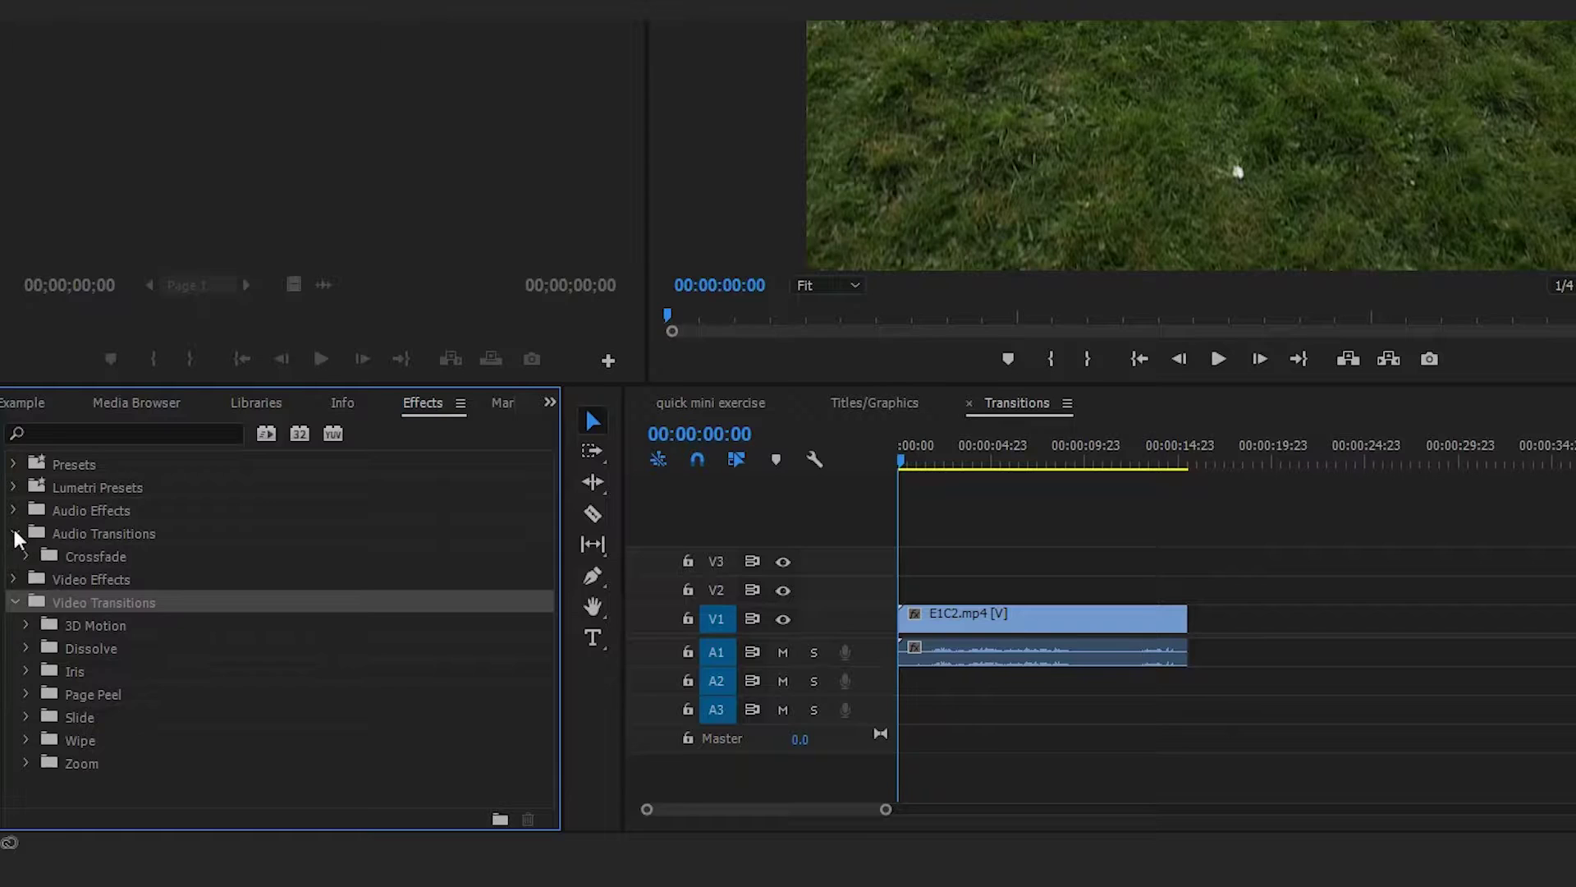
pyautogui.click(95, 557)
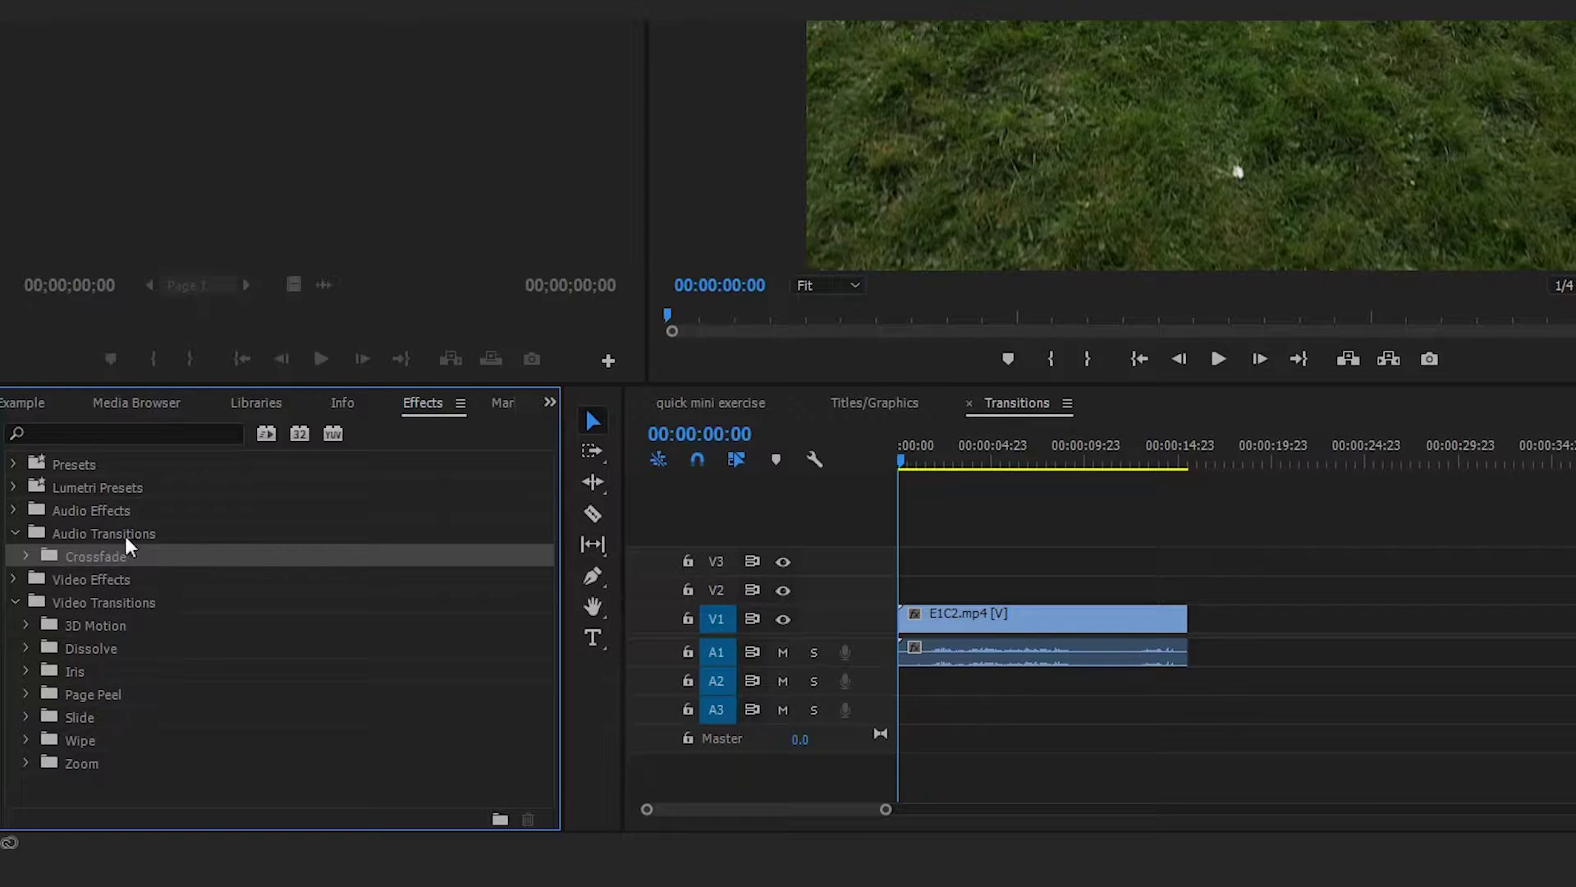
pyautogui.click(25, 555)
pyautogui.click(155, 578)
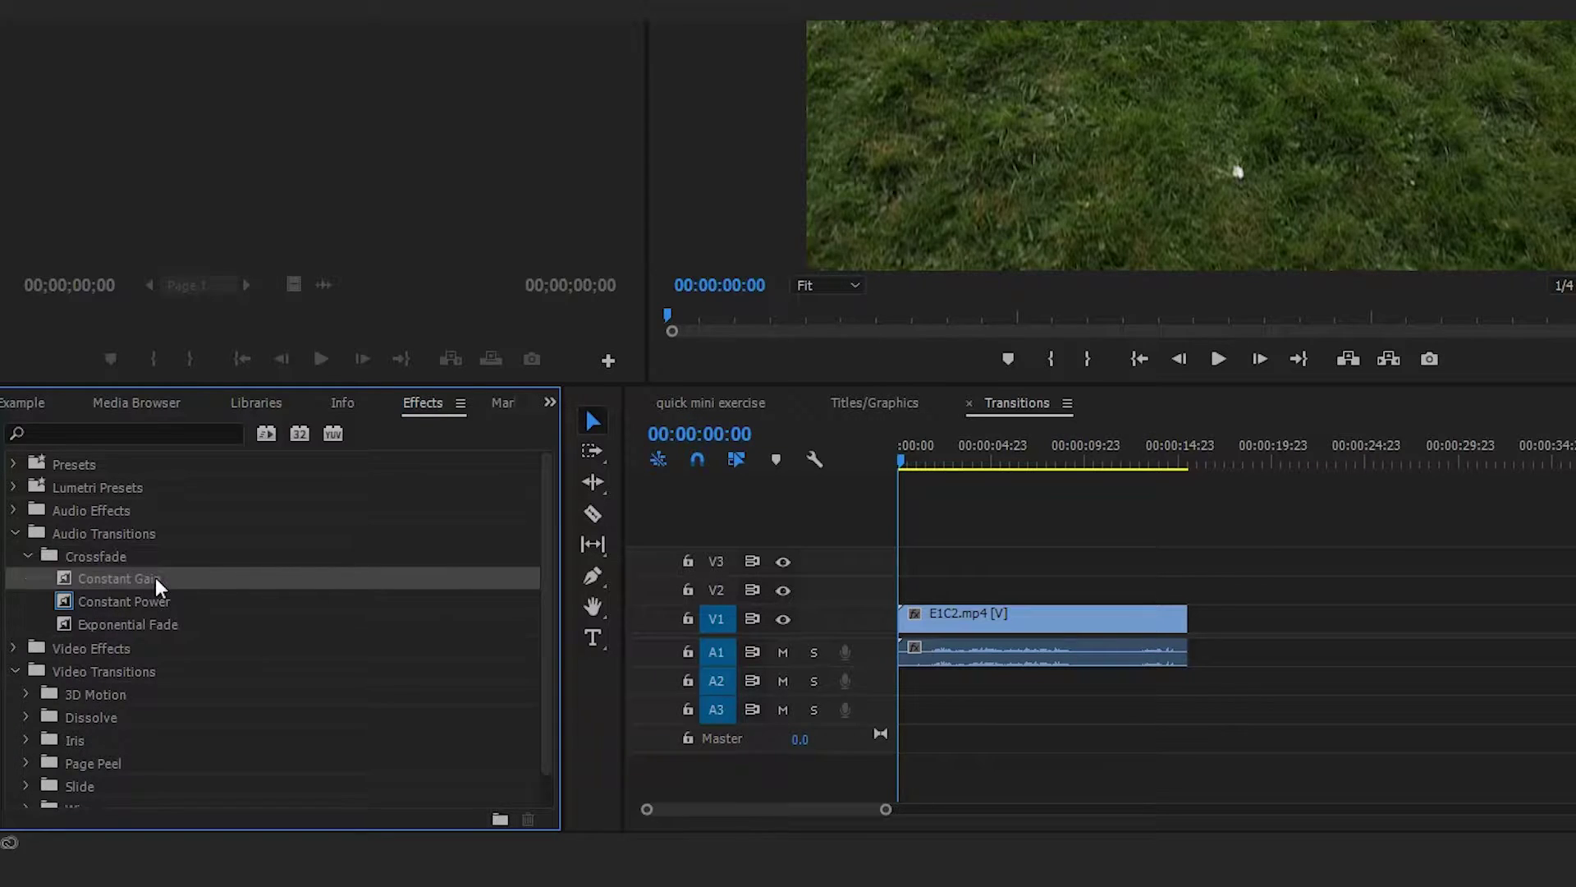
pyautogui.click(158, 602)
pyautogui.click(141, 626)
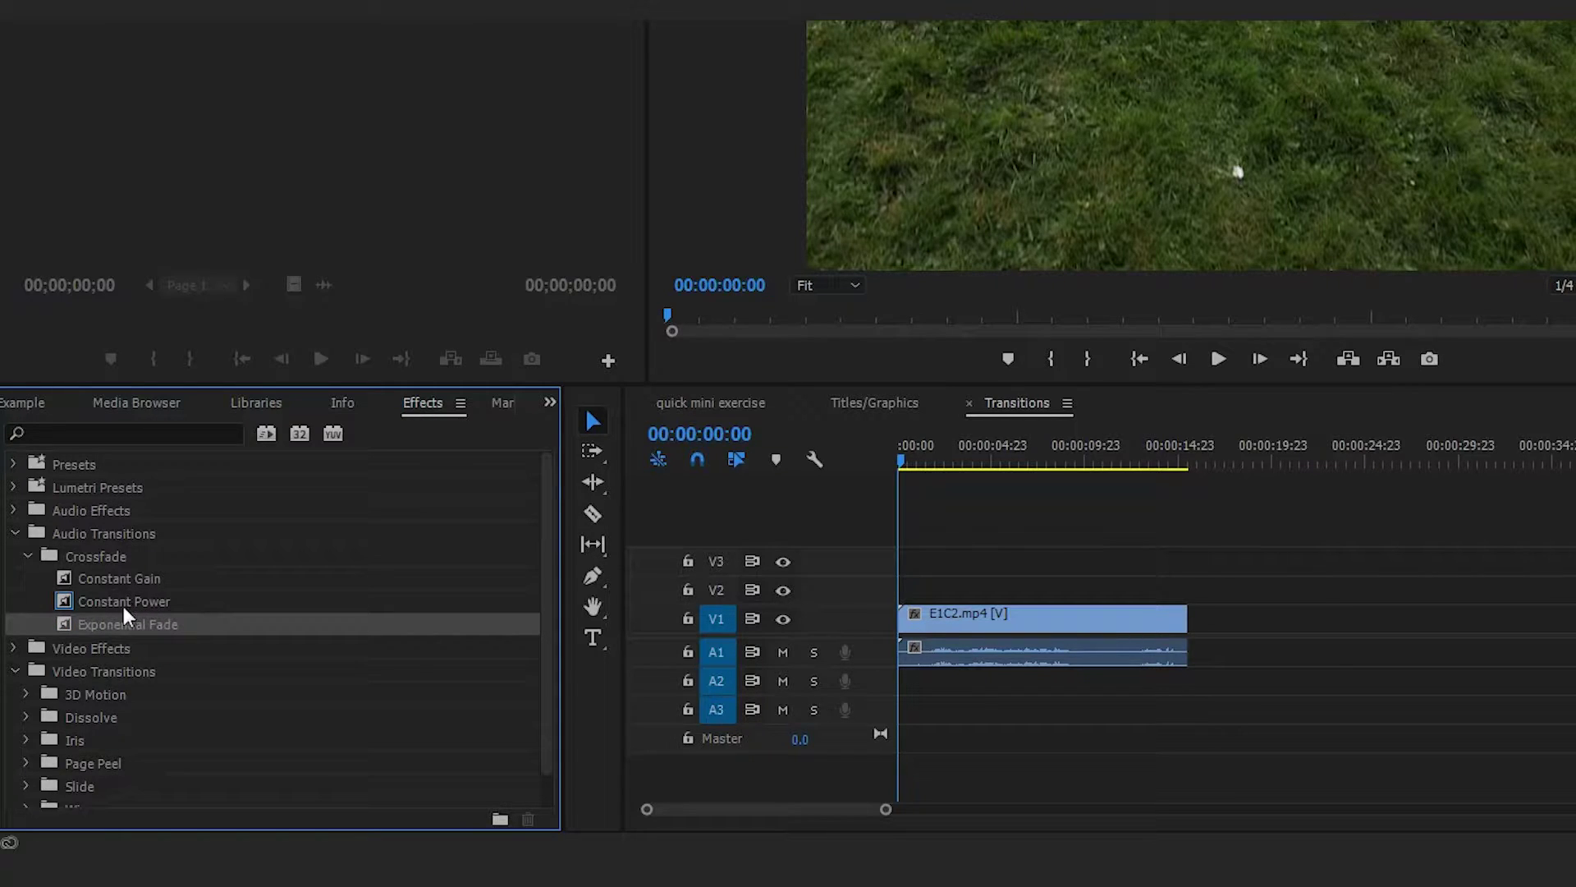
pyautogui.click(146, 596)
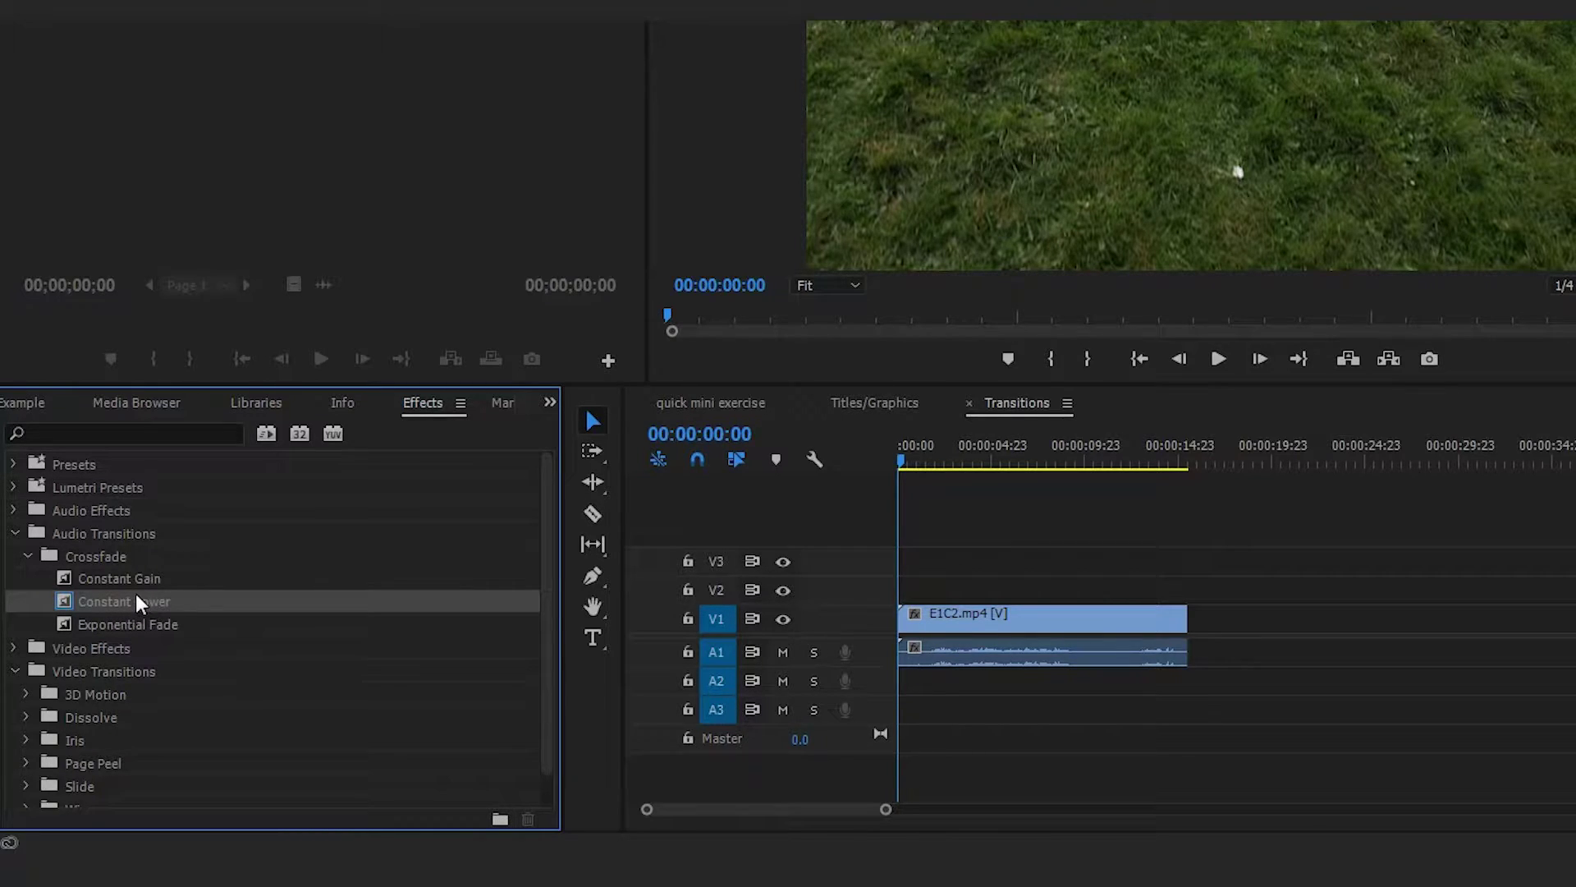
# Try the Constant Power crossfade at the start of the A1 audio clip, and undo it
pyautogui.moveTo(135, 594); pyautogui.dragTo(908, 661)
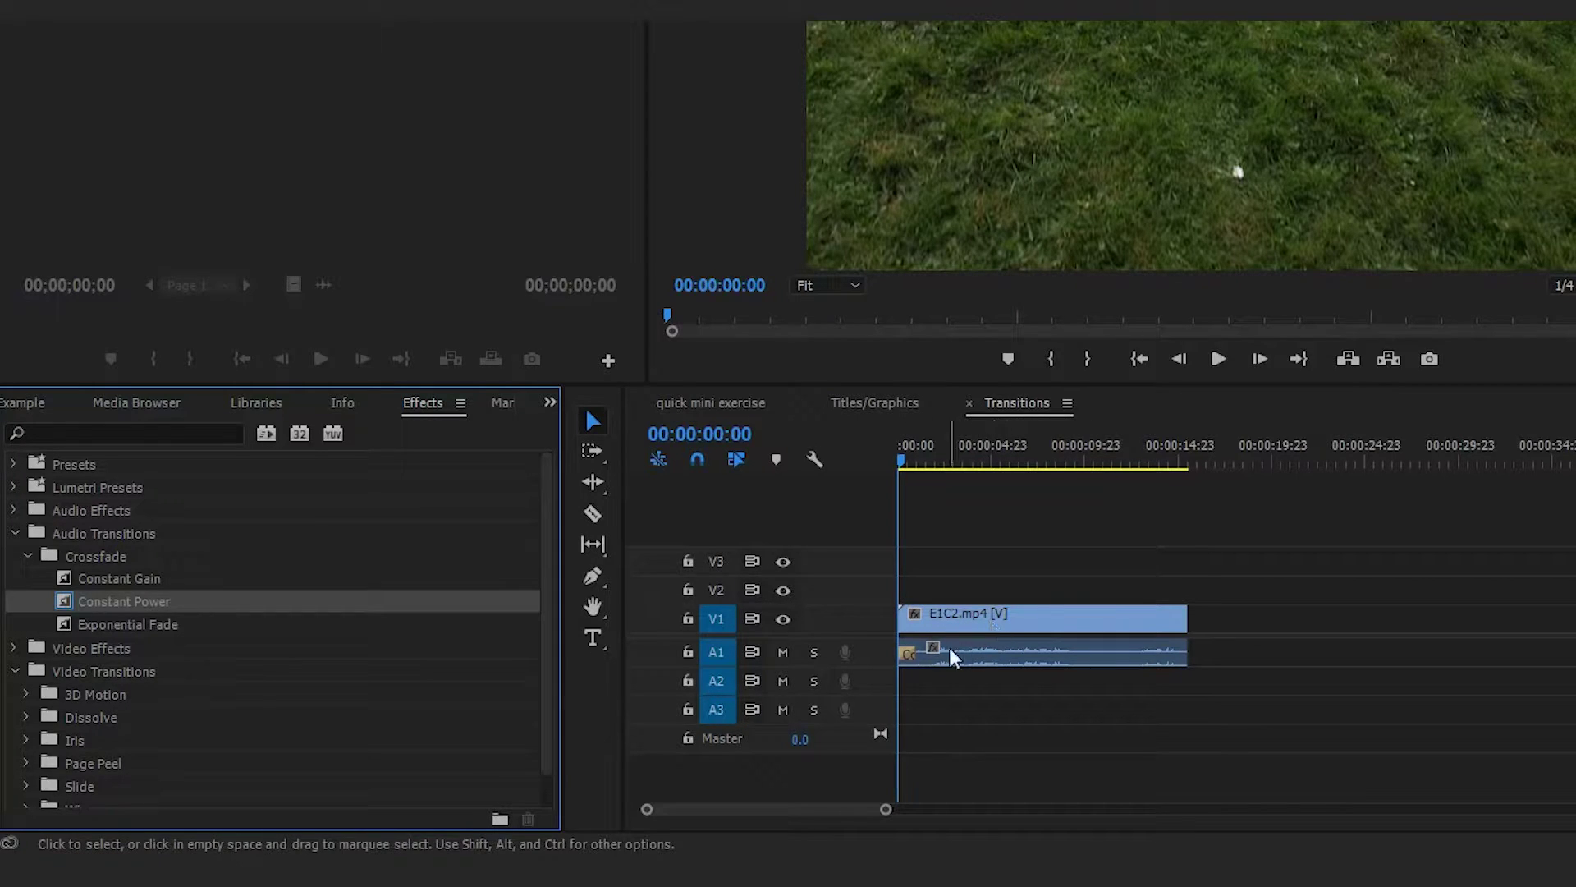
pyautogui.hotkey('ctrl', 'z')
# Trim the beginning of E1C2.mp4 so the sequence lasts 00:00:13:10, and play the sequence from the start
pyautogui.moveTo(915, 657); pyautogui.dragTo(932, 622)
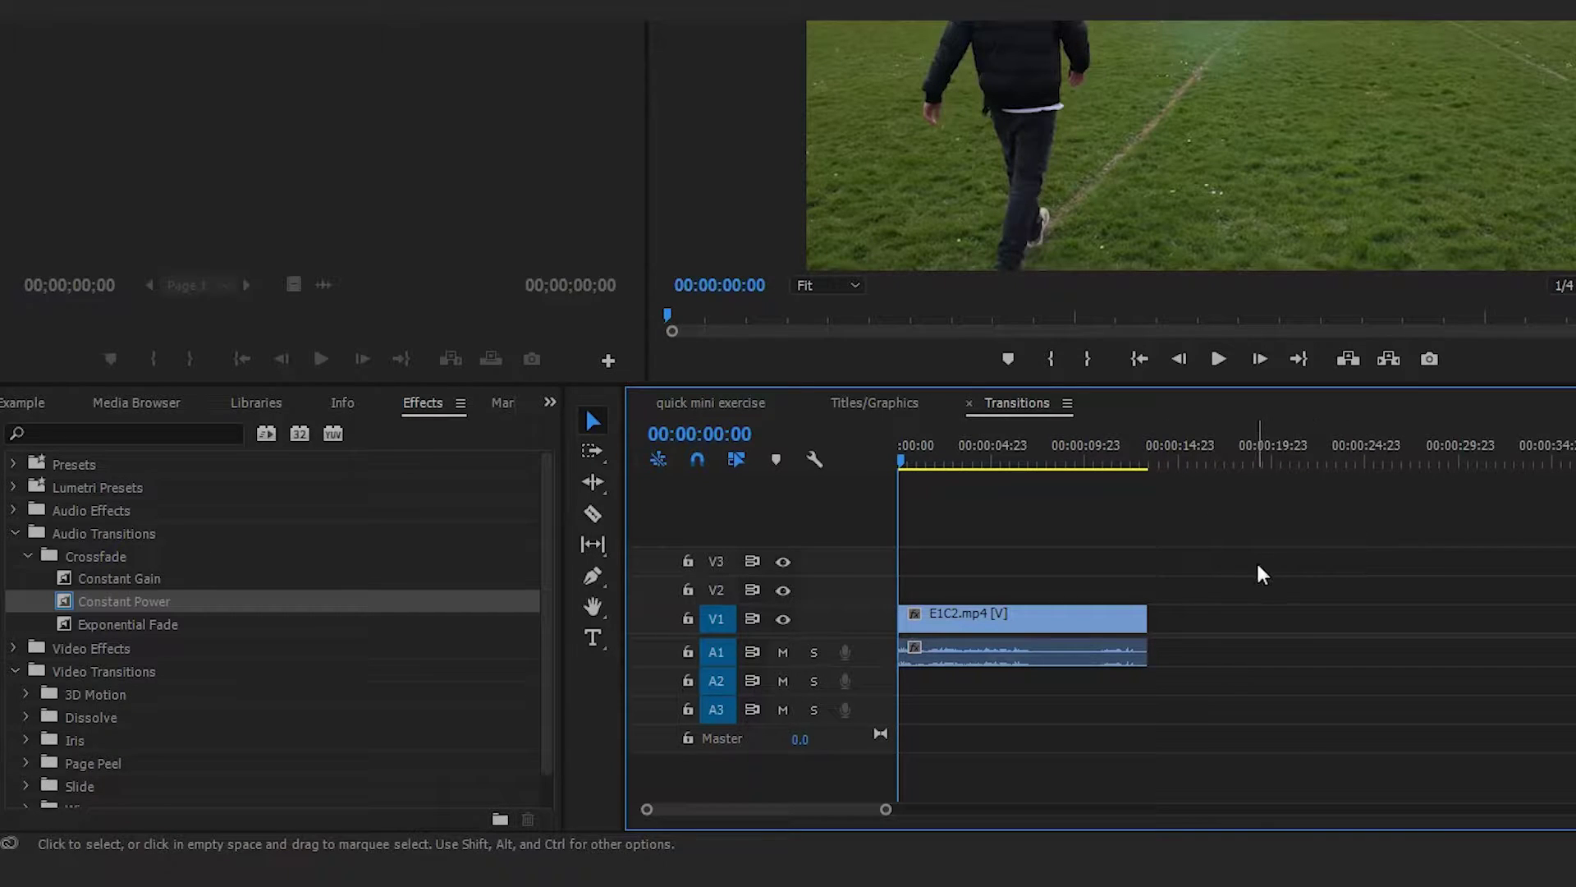
pyautogui.click(1219, 361)
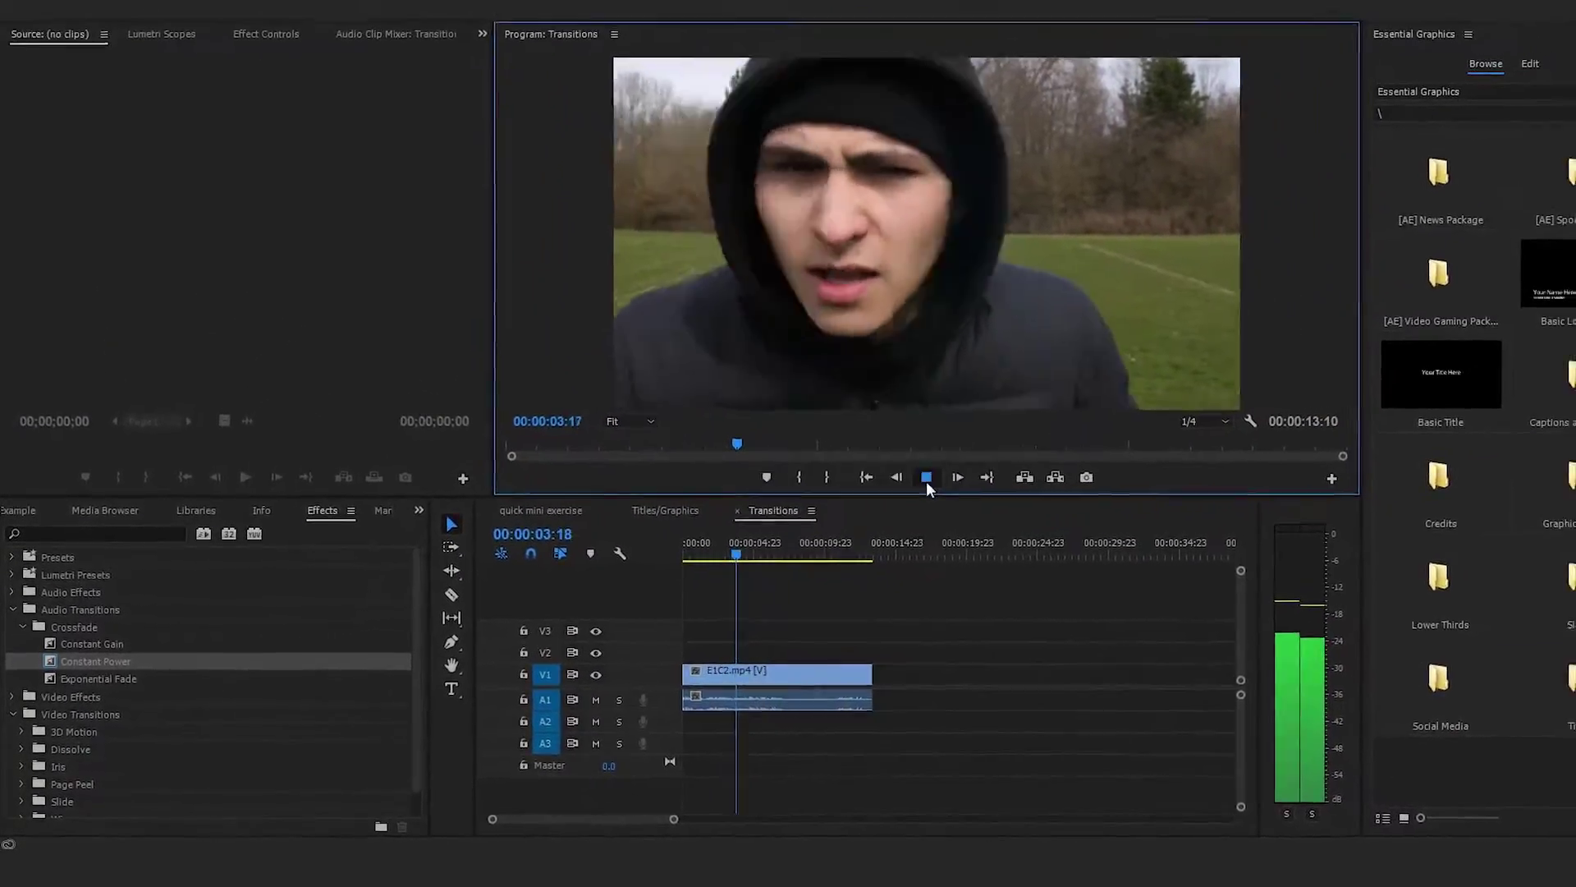
pyautogui.click(1003, 445)
pyautogui.moveTo(686, 572); pyautogui.dragTo(632, 580)
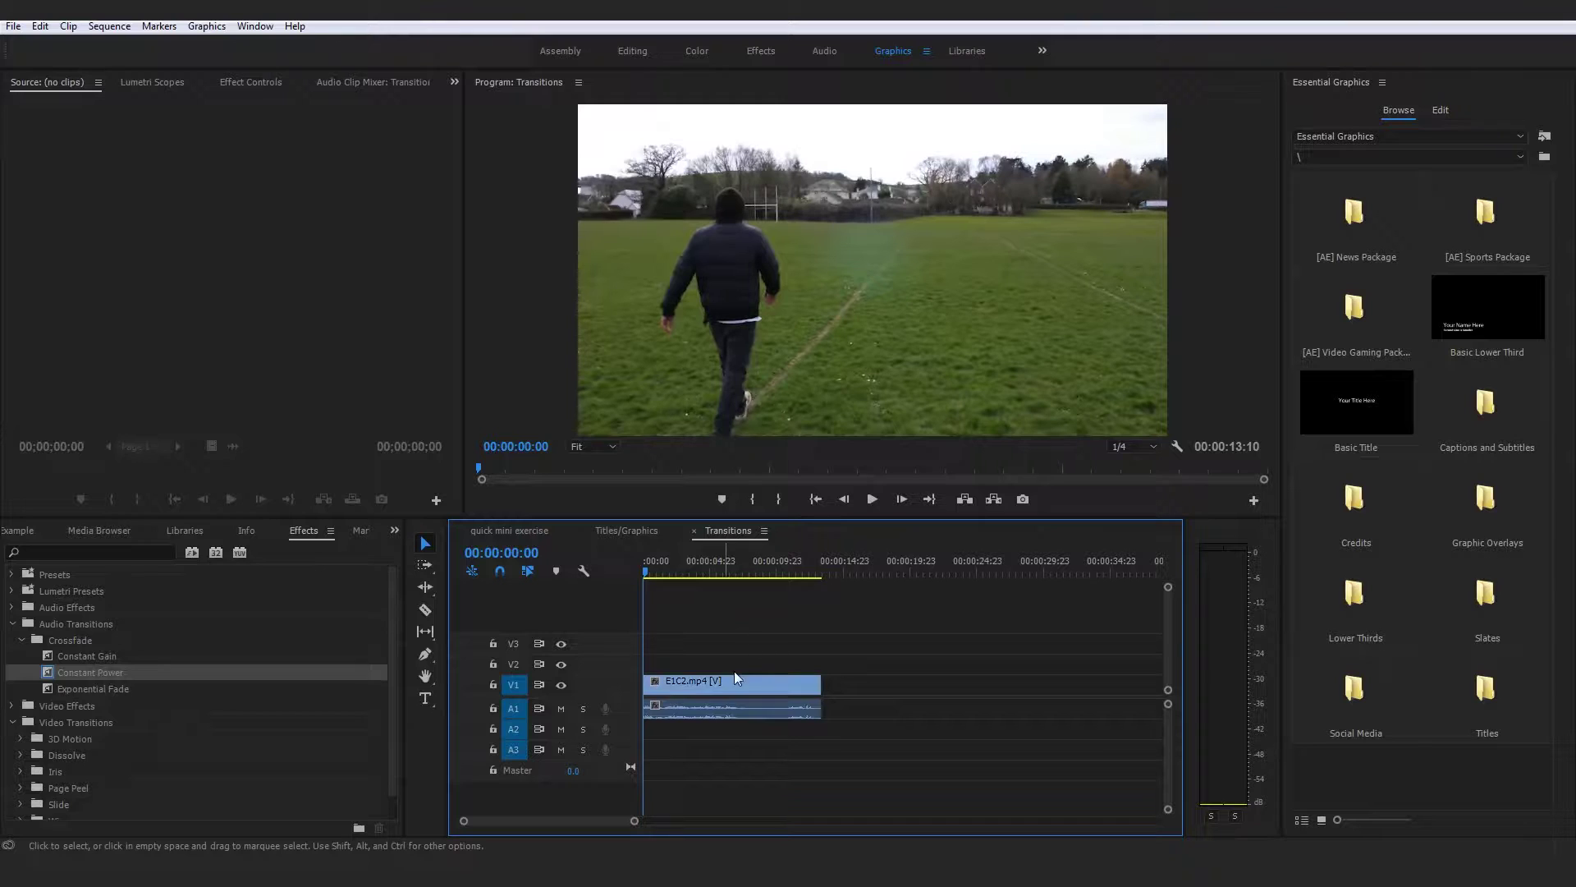
# Apply the Constant Power crossfade to the start of the A1 audio clip and preview it from the beginning
pyautogui.moveTo(67, 672)
pyautogui.mouseDown()
pyautogui.moveTo(596, 690)
pyautogui.moveTo(652, 710)
pyautogui.mouseUp()
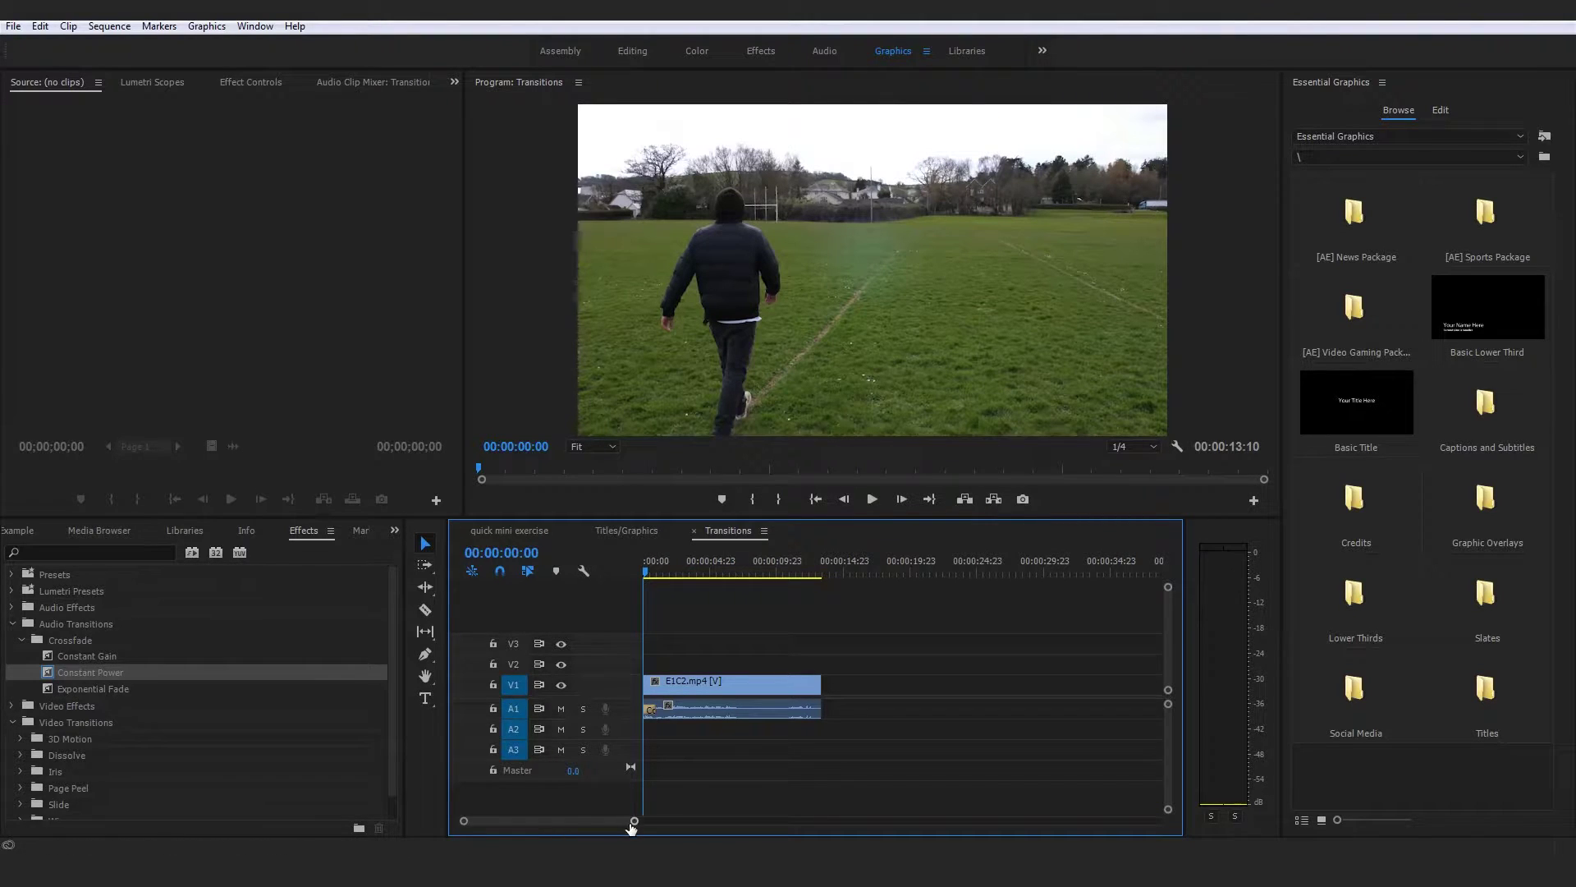
pyautogui.moveTo(634, 820); pyautogui.dragTo(618, 820)
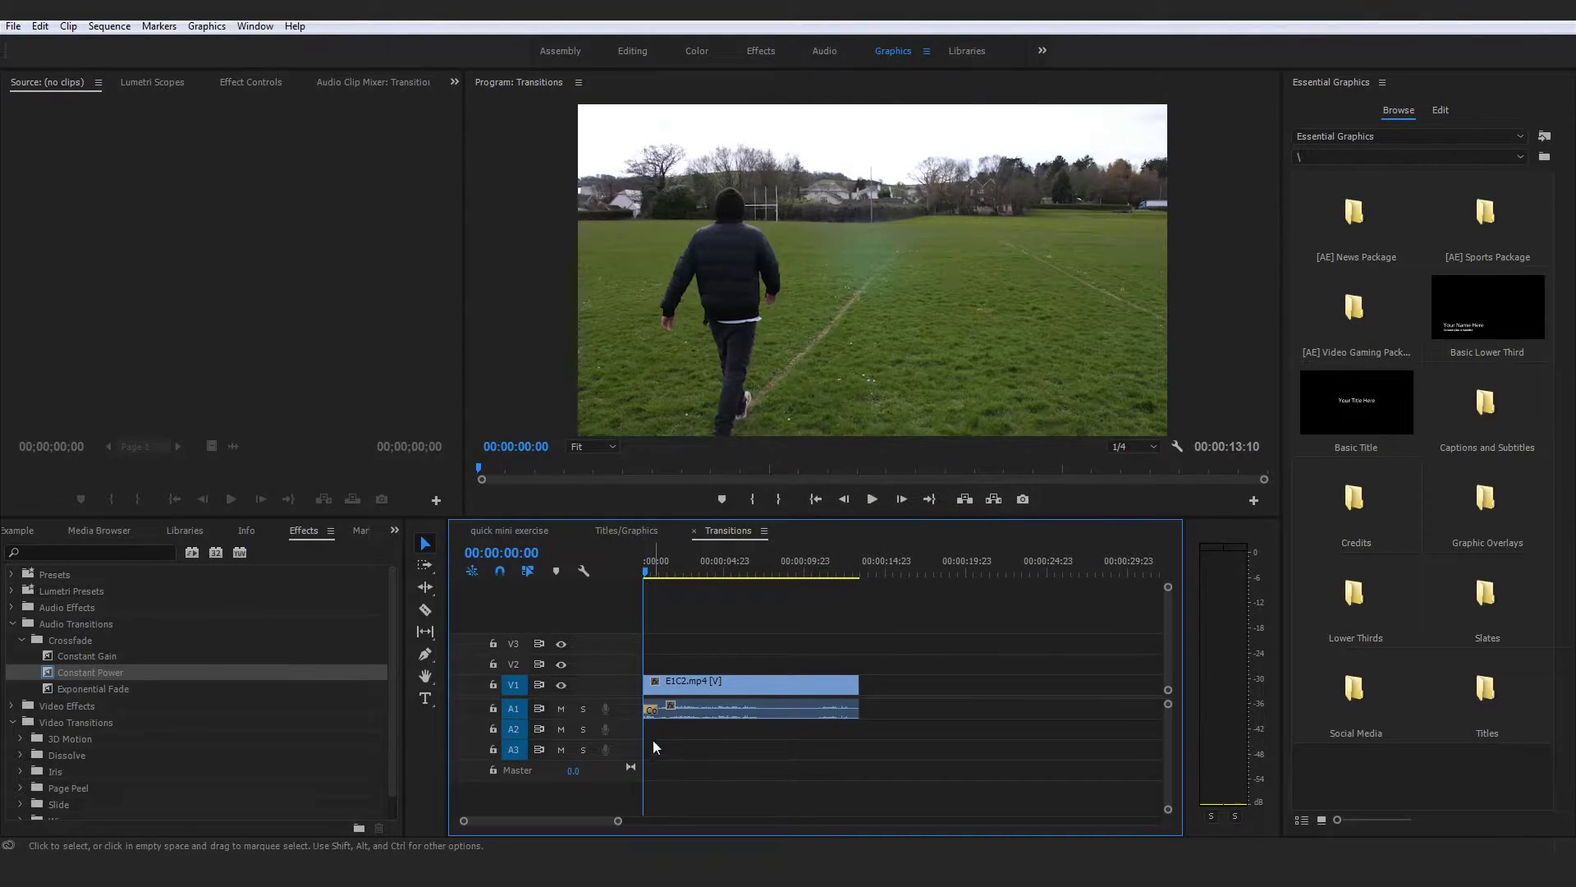
pyautogui.click(872, 497)
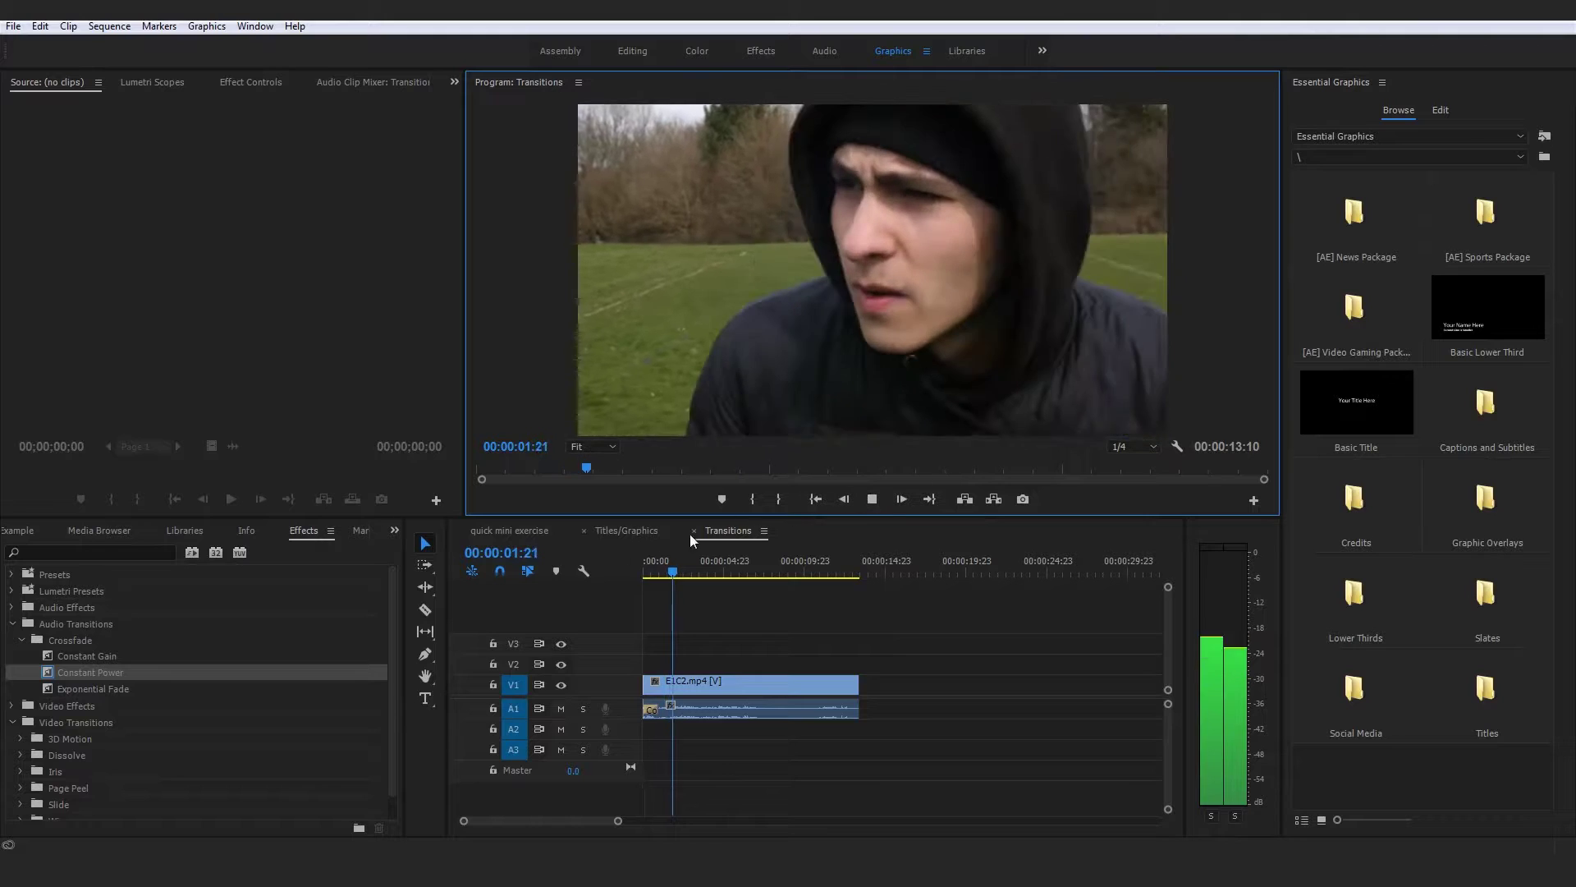
pyautogui.press('space')
pyautogui.moveTo(660, 568); pyautogui.dragTo(643, 568)
# Replay the audio fade-in from the beginning and remove the crossfade from the clip start
pyautogui.click(873, 499)
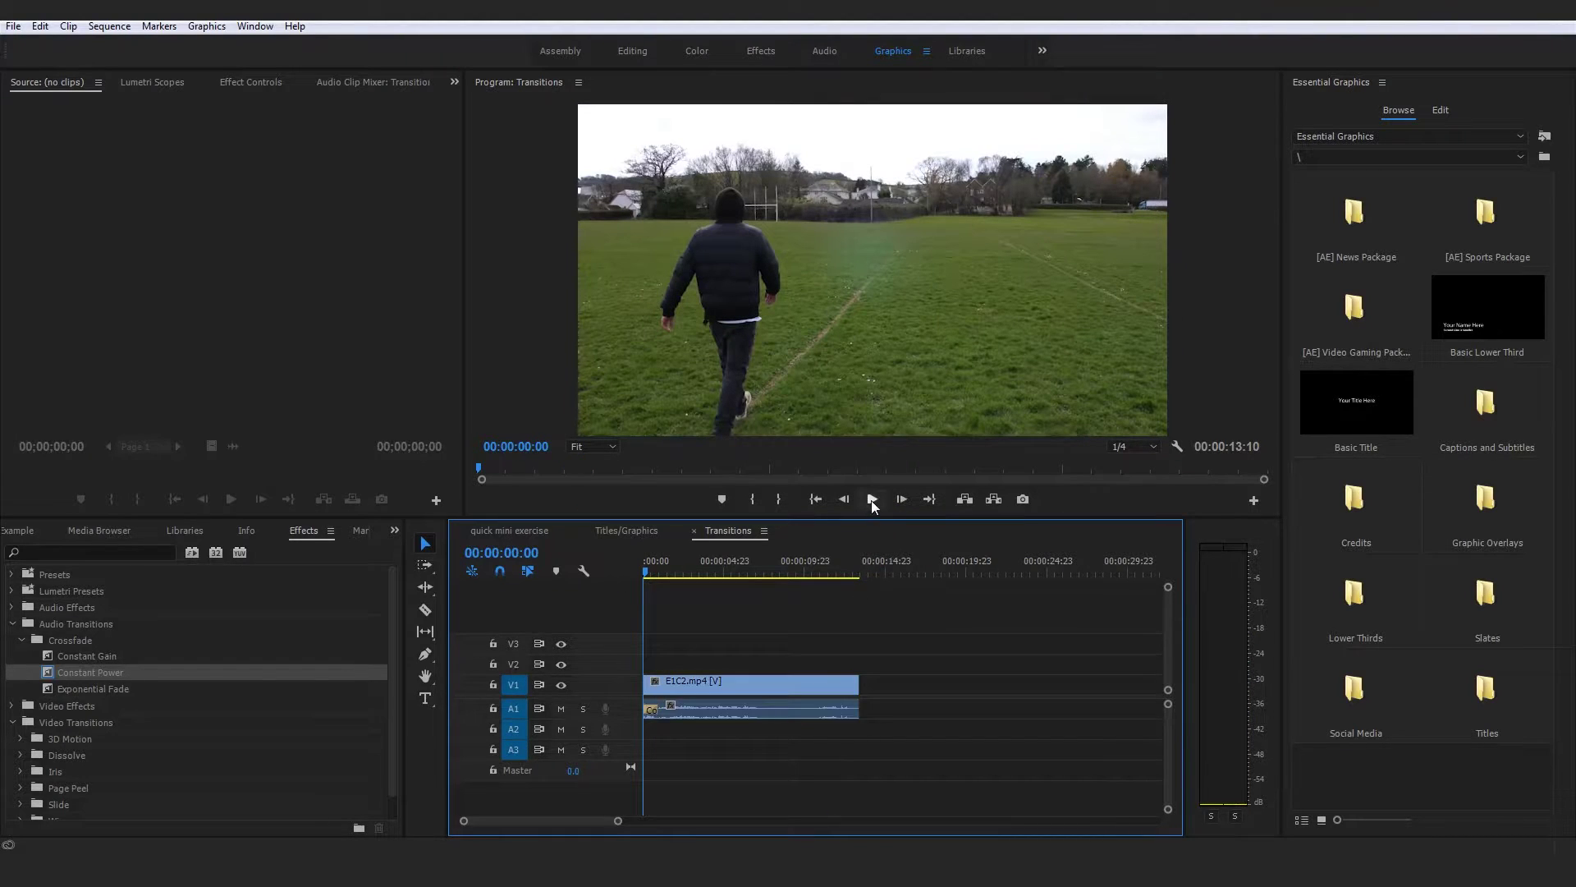
pyautogui.click(871, 500)
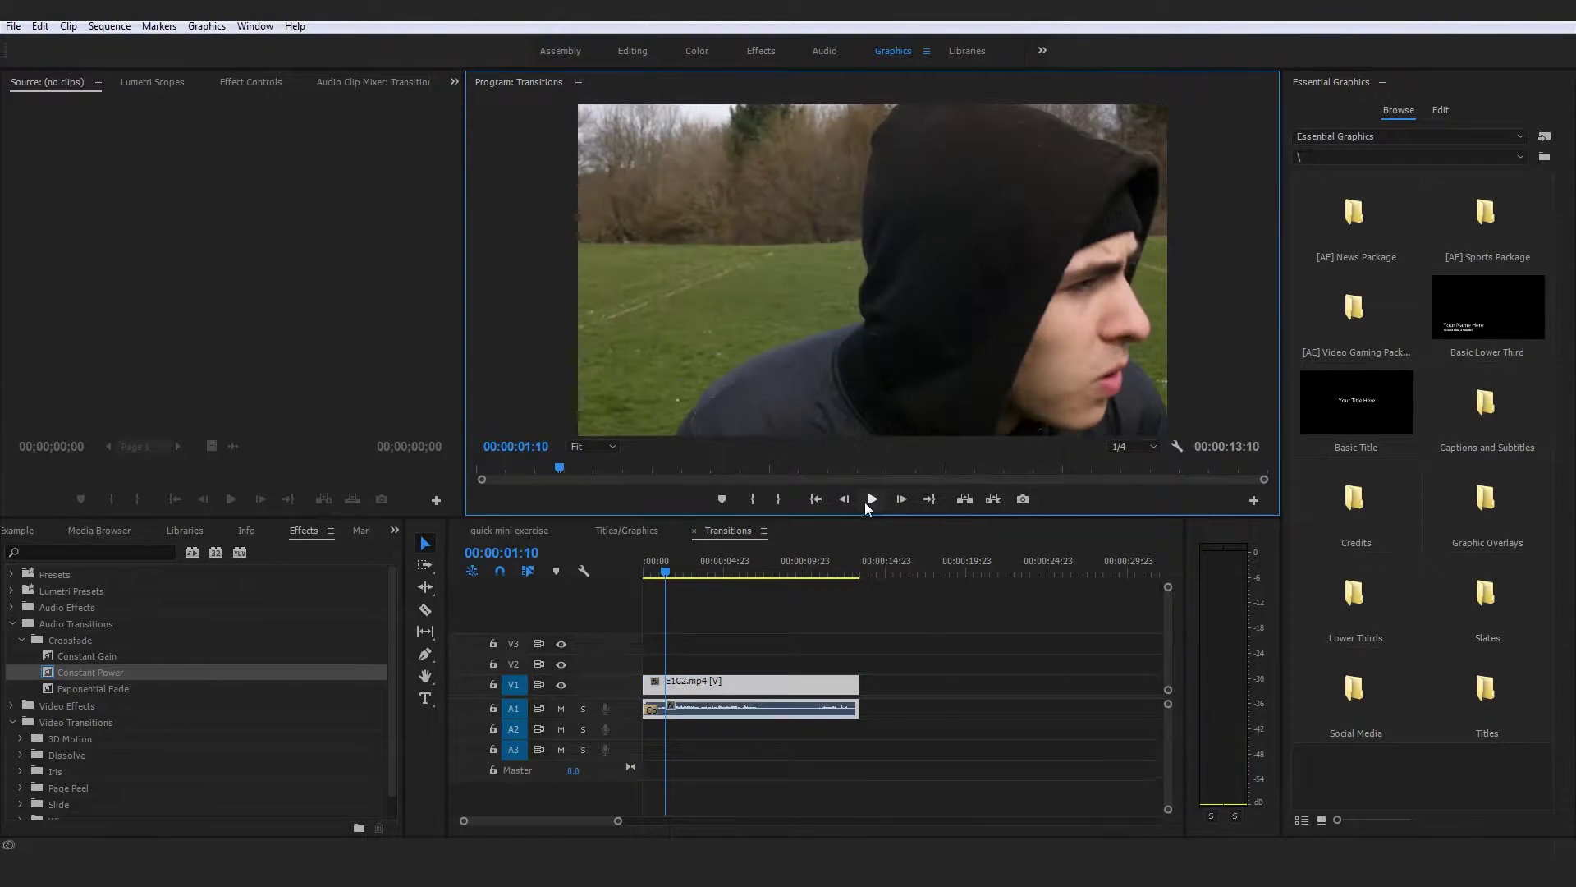
pyautogui.moveTo(673, 569); pyautogui.dragTo(645, 570)
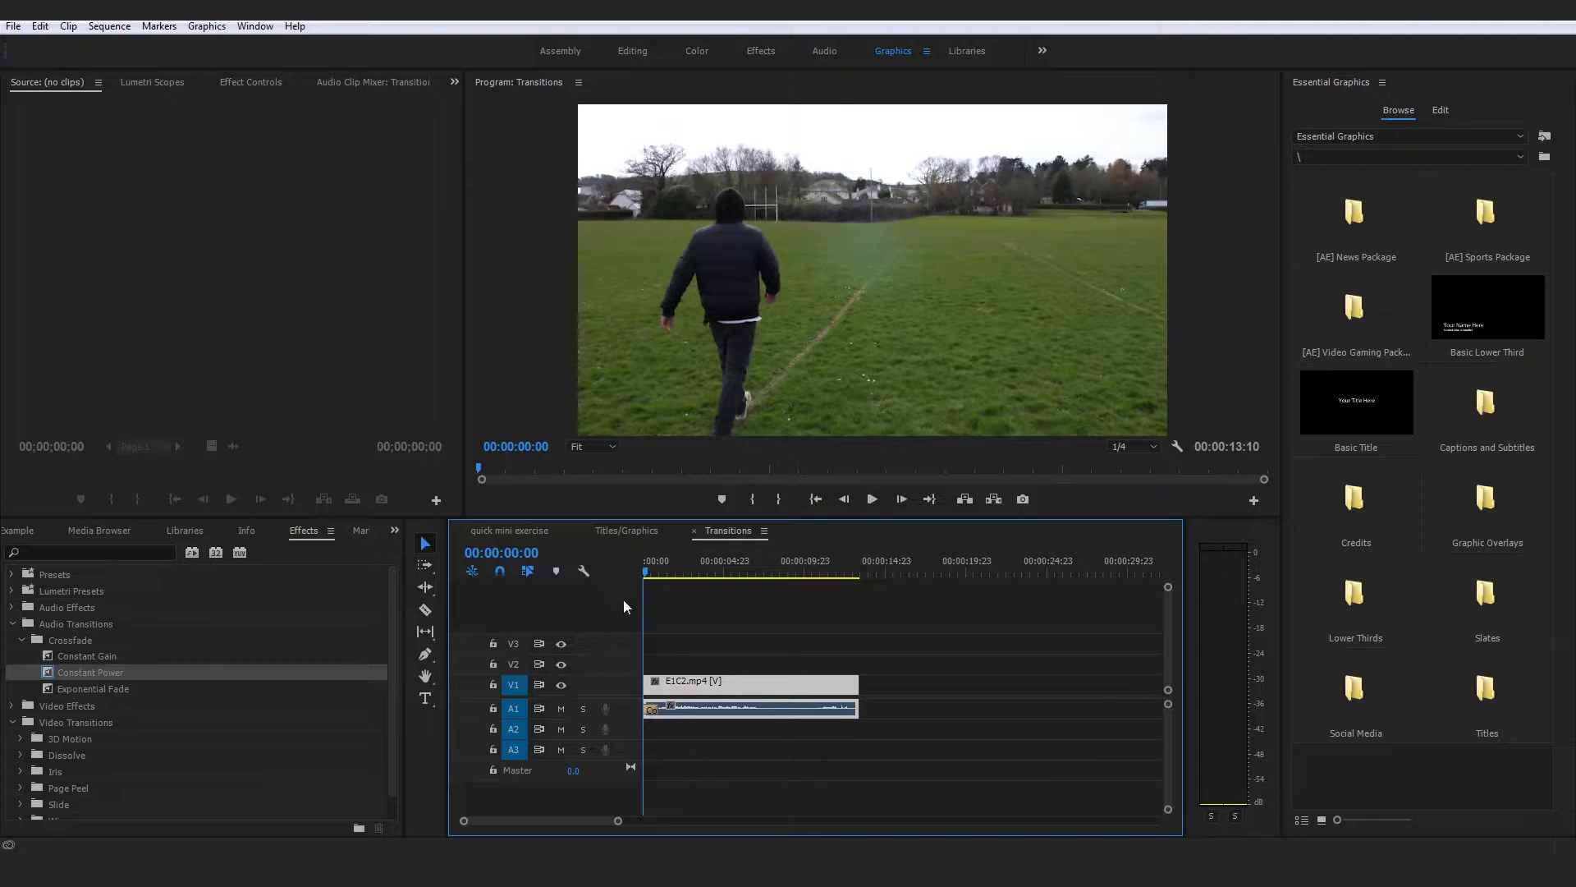
pyautogui.click(652, 711)
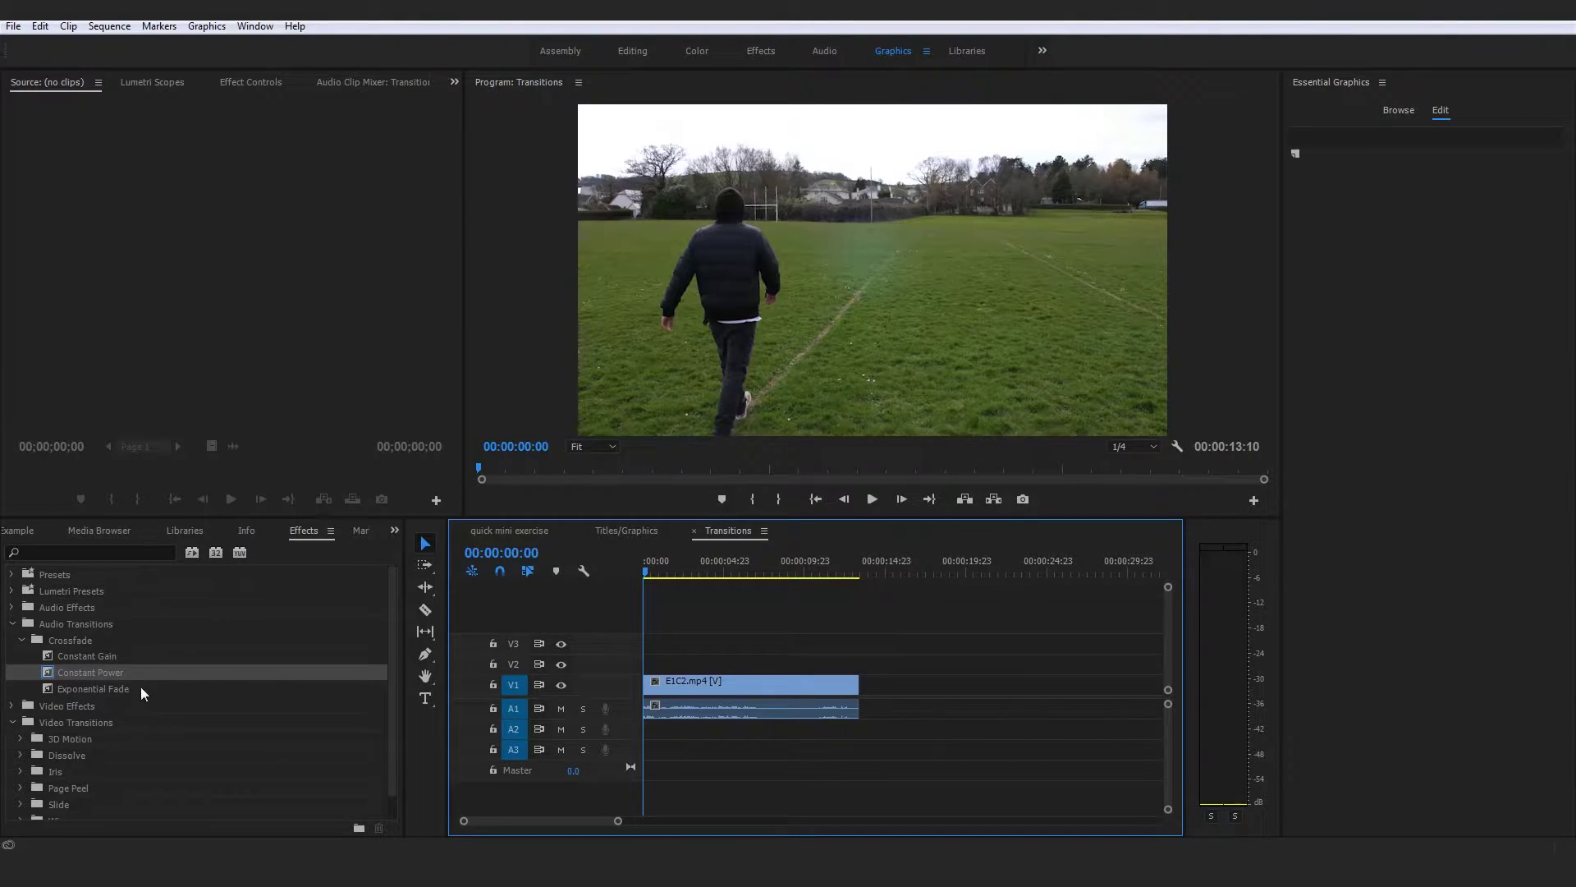
# Set Constant Power as the default audio transition
pyautogui.rightClick(84, 656)
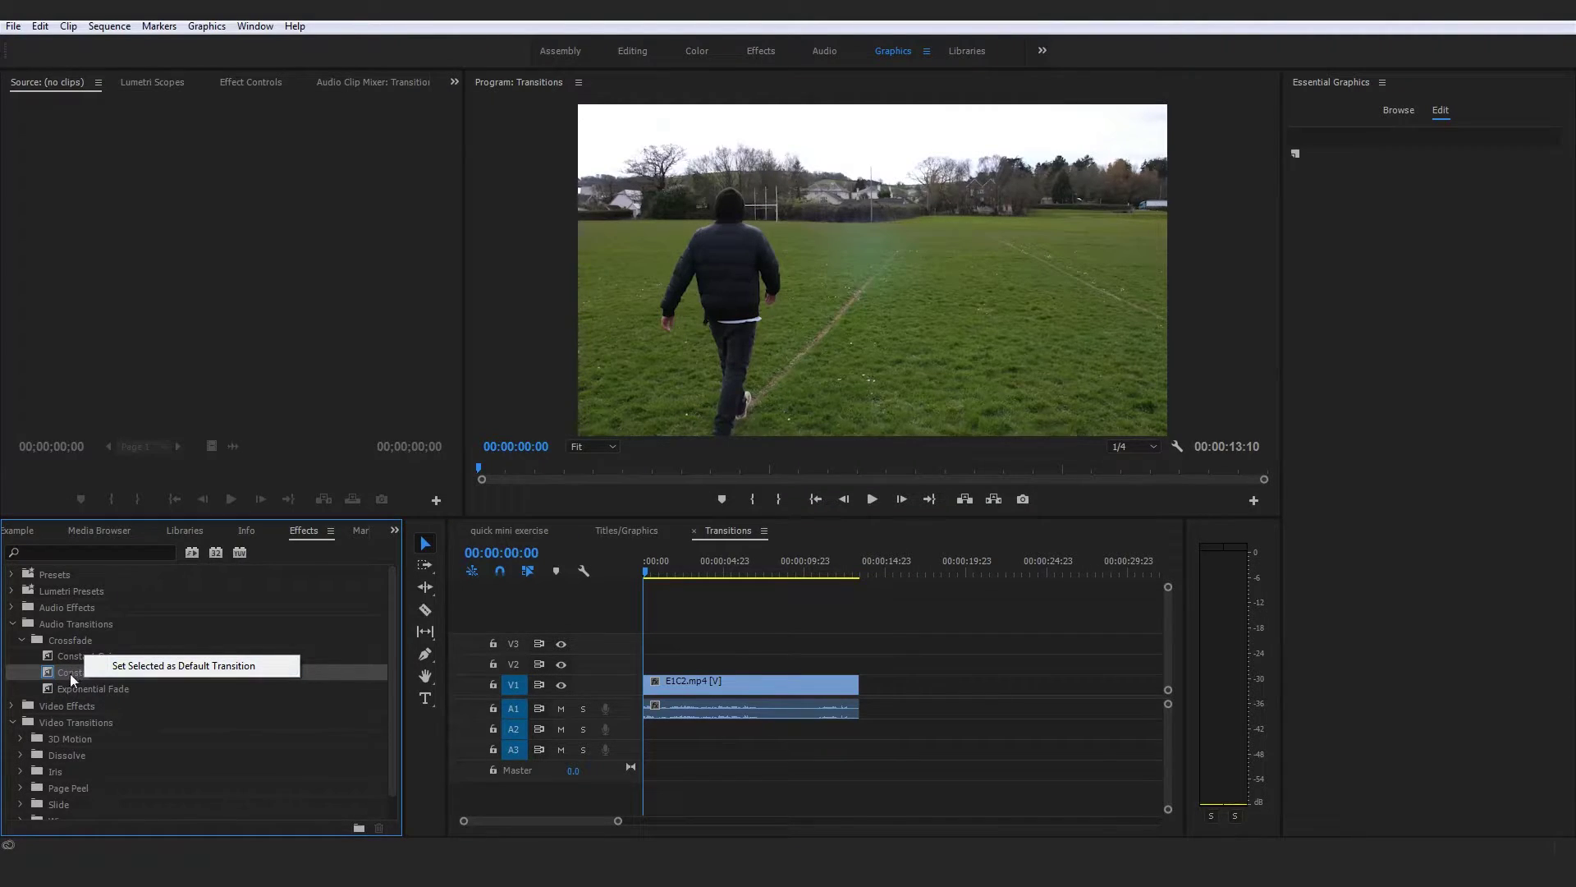
pyautogui.click(97, 675)
pyautogui.rightClick(97, 675)
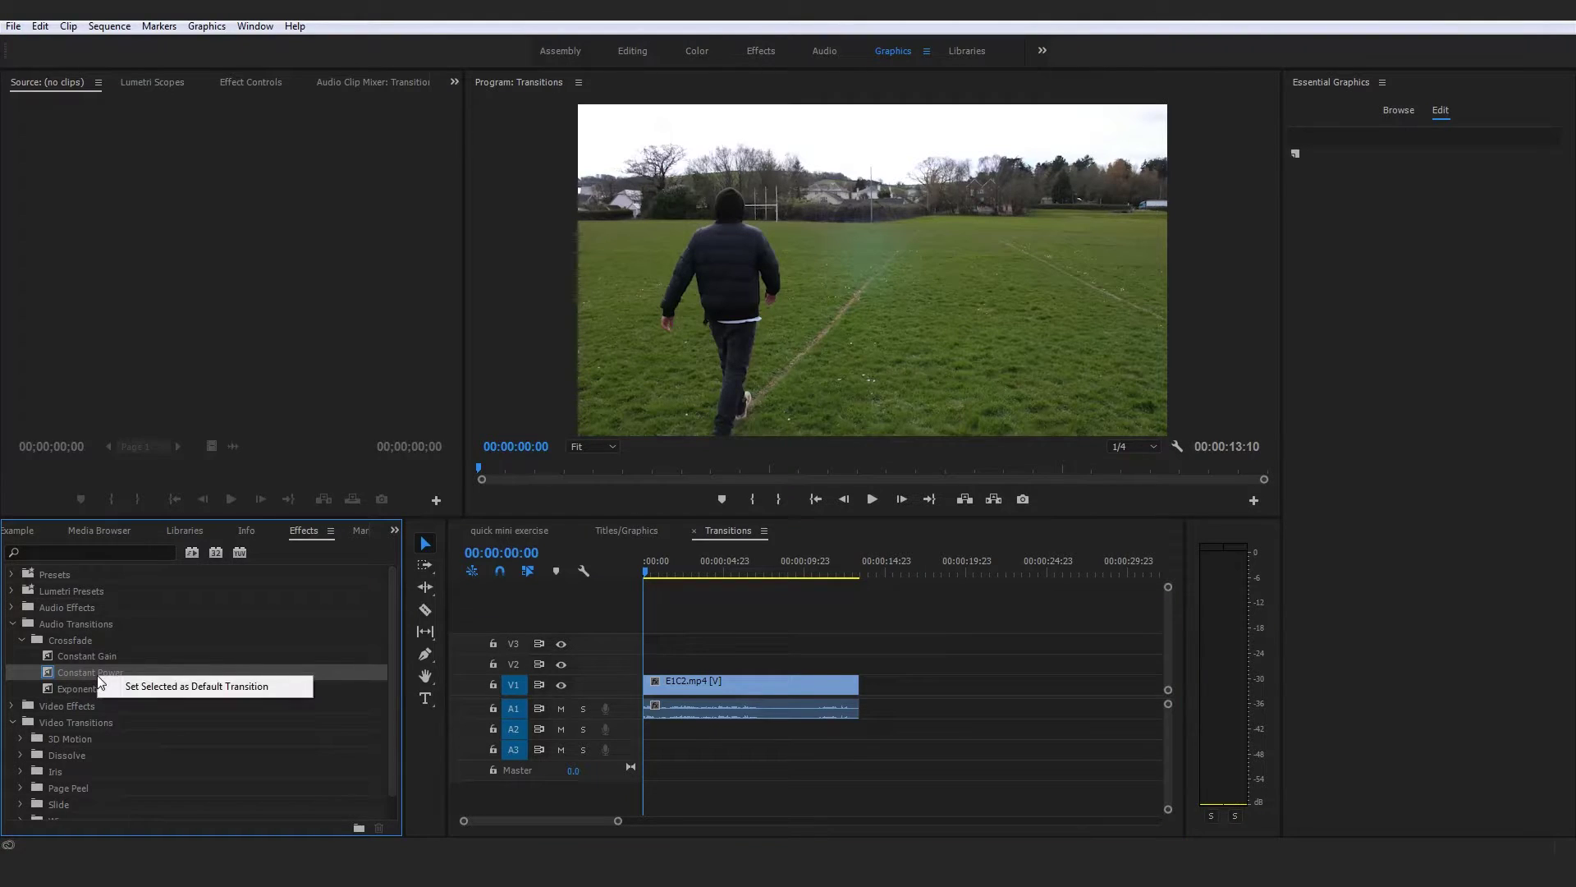
pyautogui.click(174, 687)
# Apply the default audio transition at the start of the A1 clip, and undo it
pyautogui.click(710, 639)
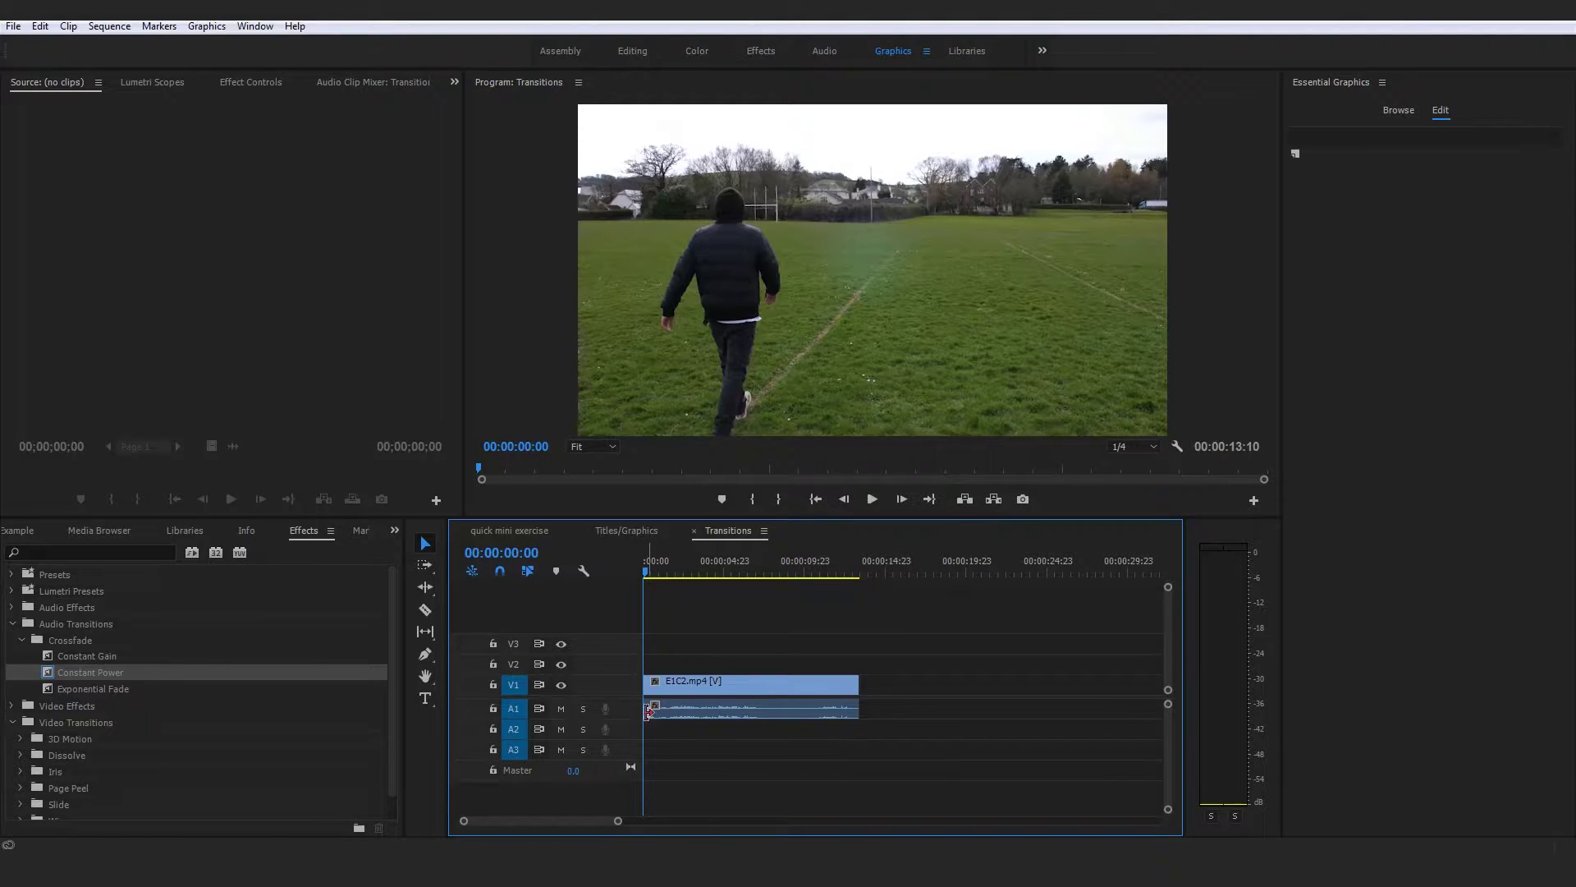
pyautogui.click(111, 27)
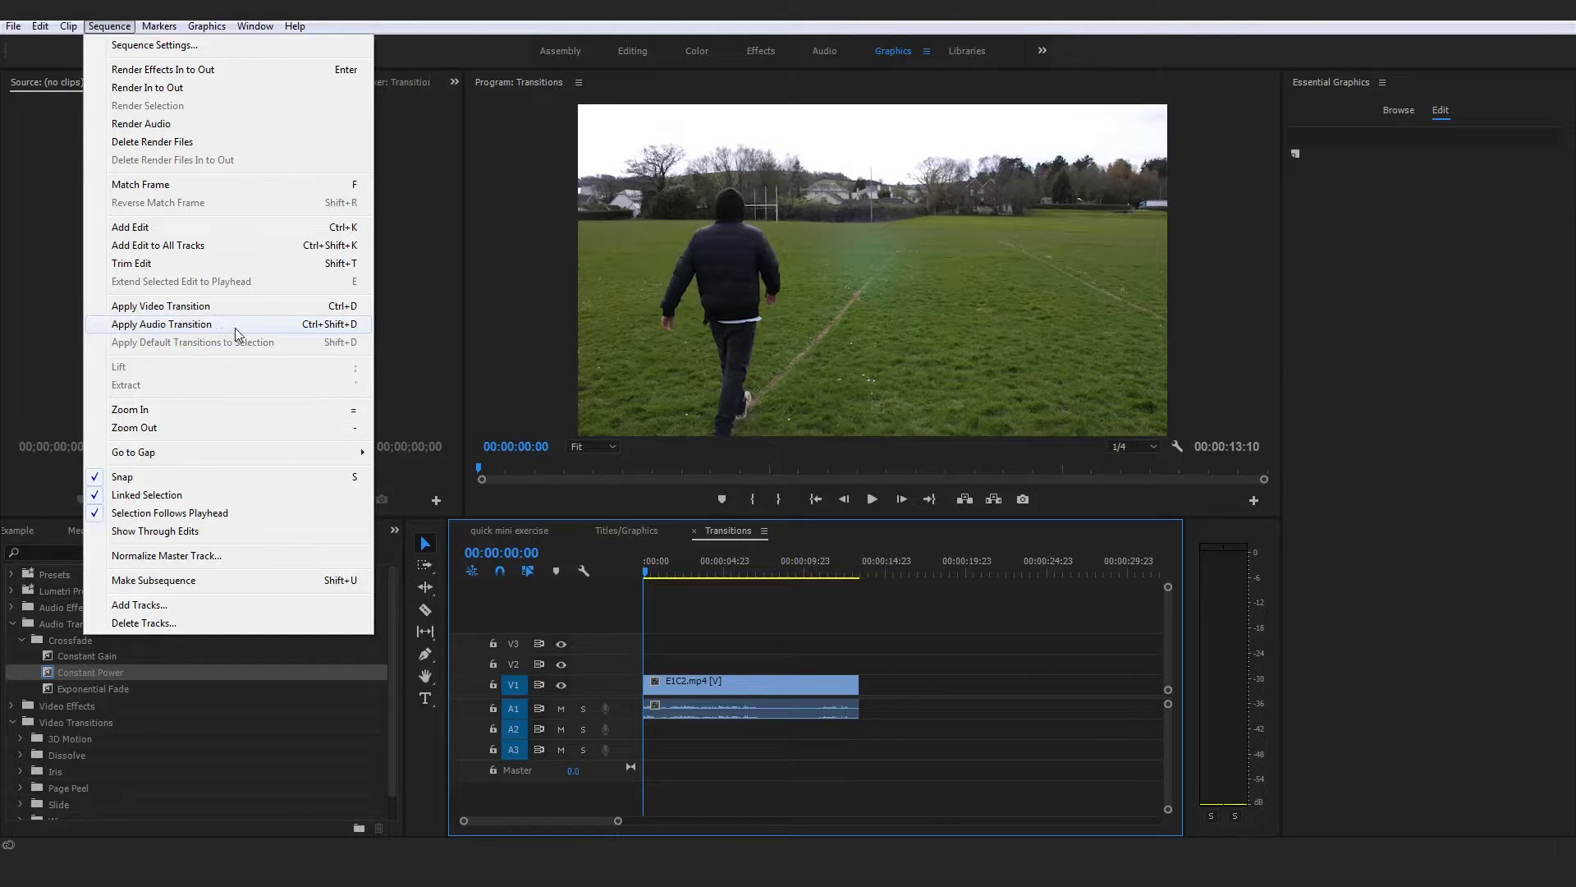
pyautogui.hotkey('ctrl', 'shift', 'd')
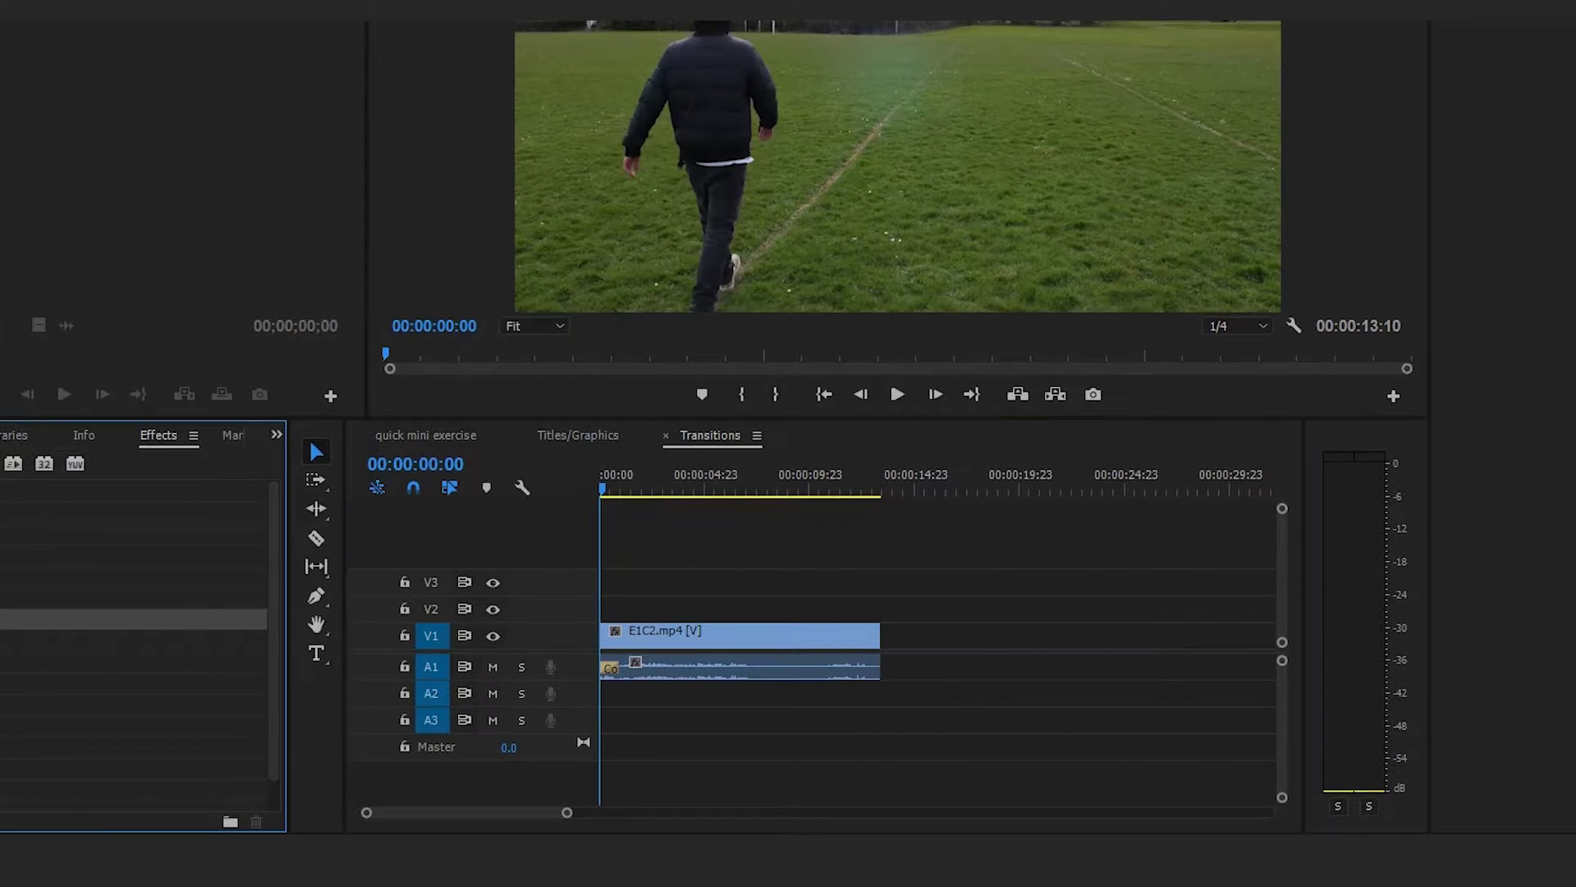
pyautogui.click(589, 767)
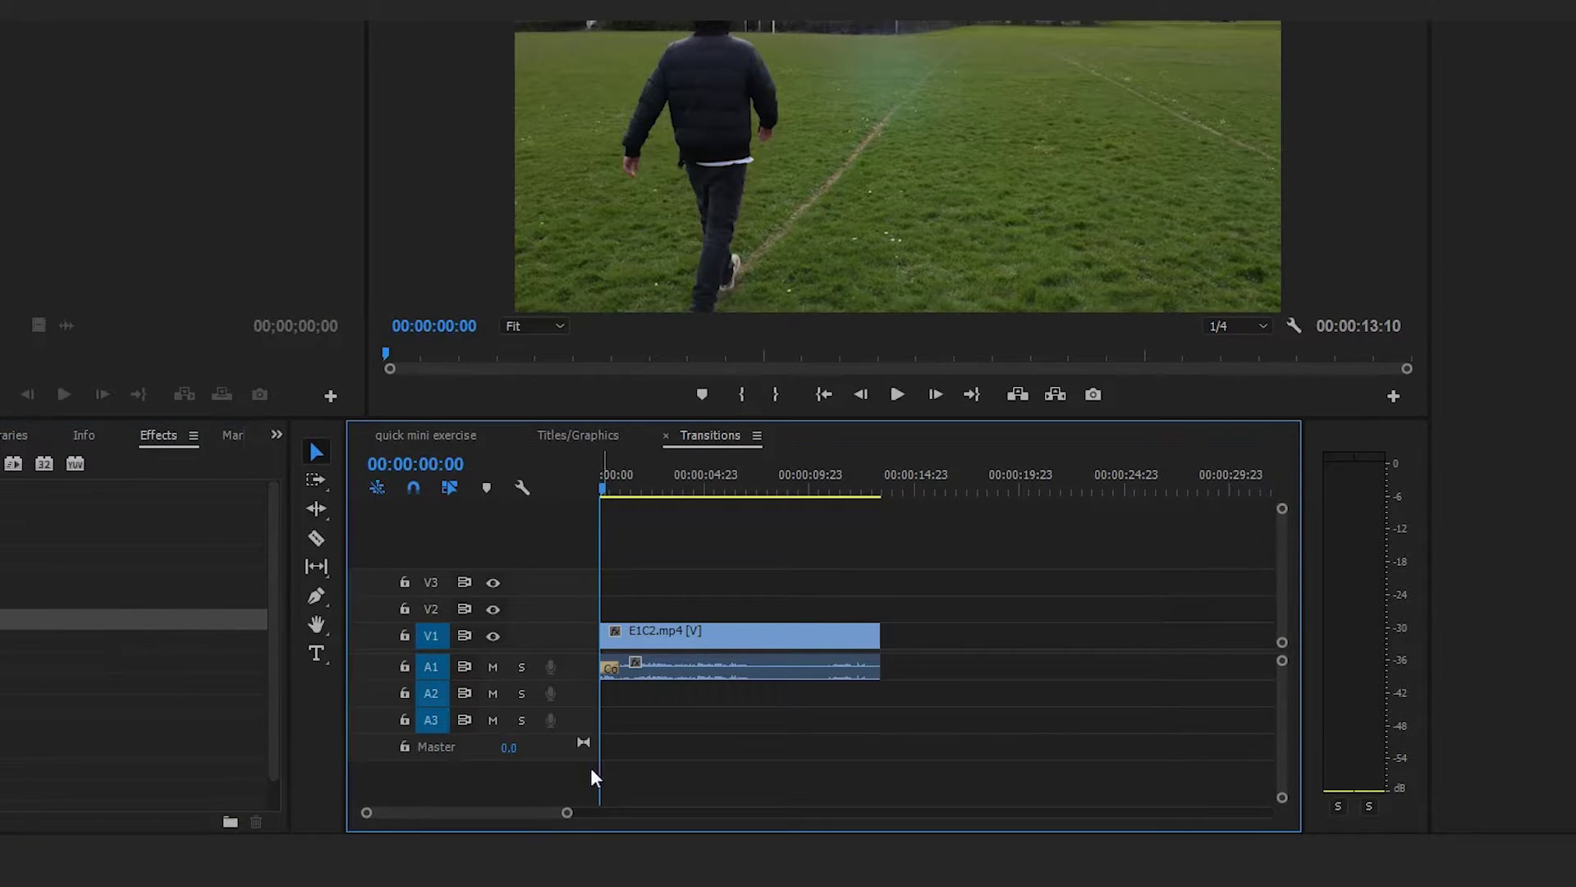
pyautogui.hotkey('ctrl', 'z')
# Select Cross Dissolve among the Dissolve video transitions and apply this default video transition to the start of the E1C2.mp4 clip
pyautogui.click(131, 555)
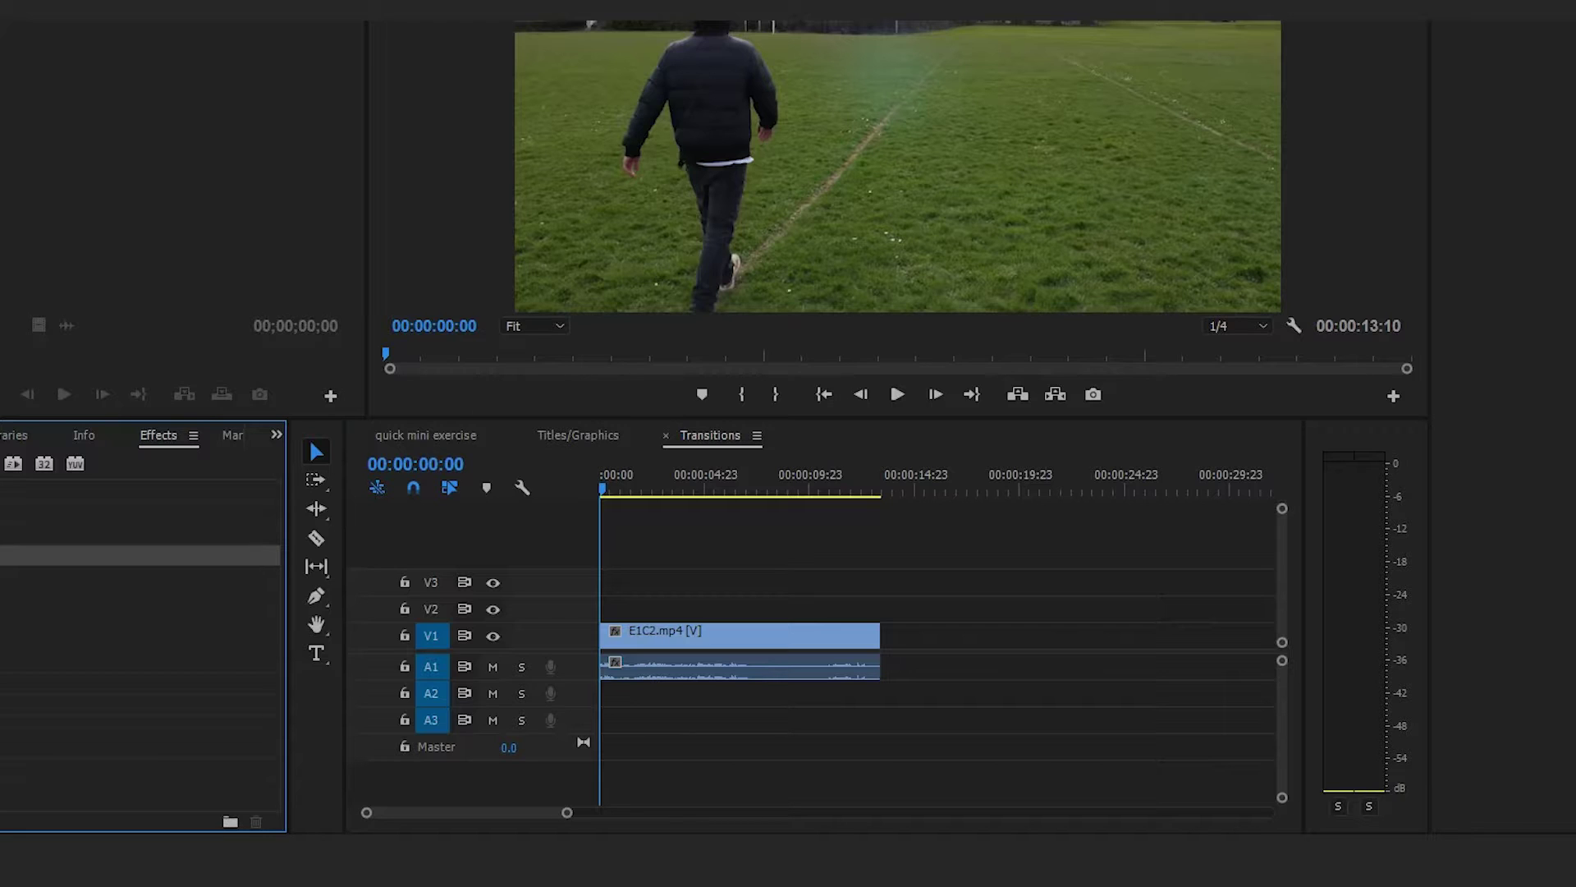
pyautogui.click(64, 617)
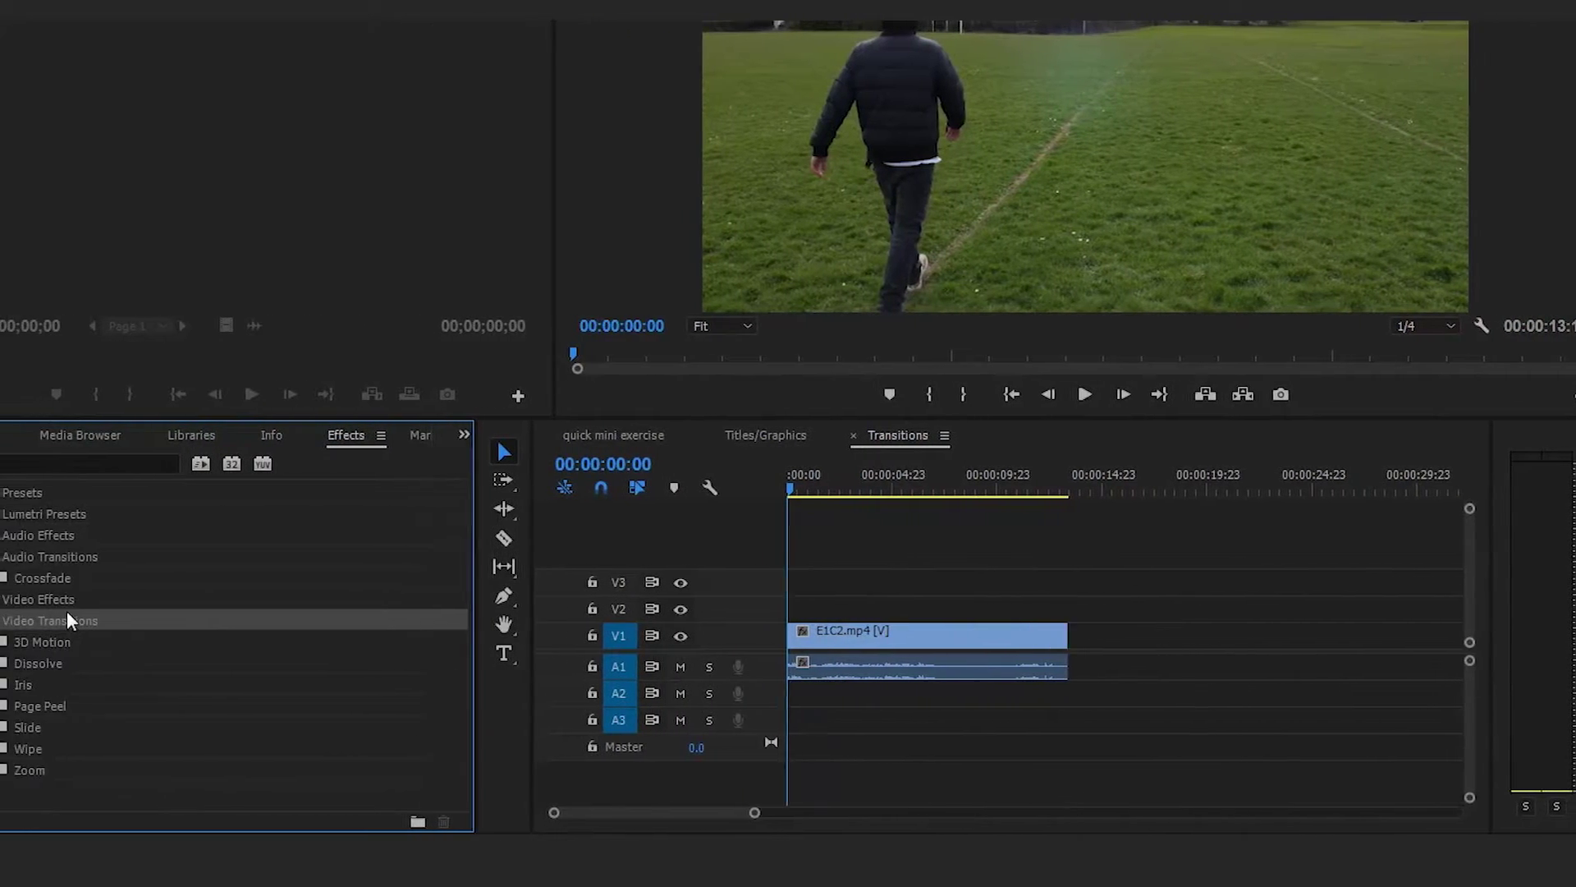
pyautogui.click(23, 663)
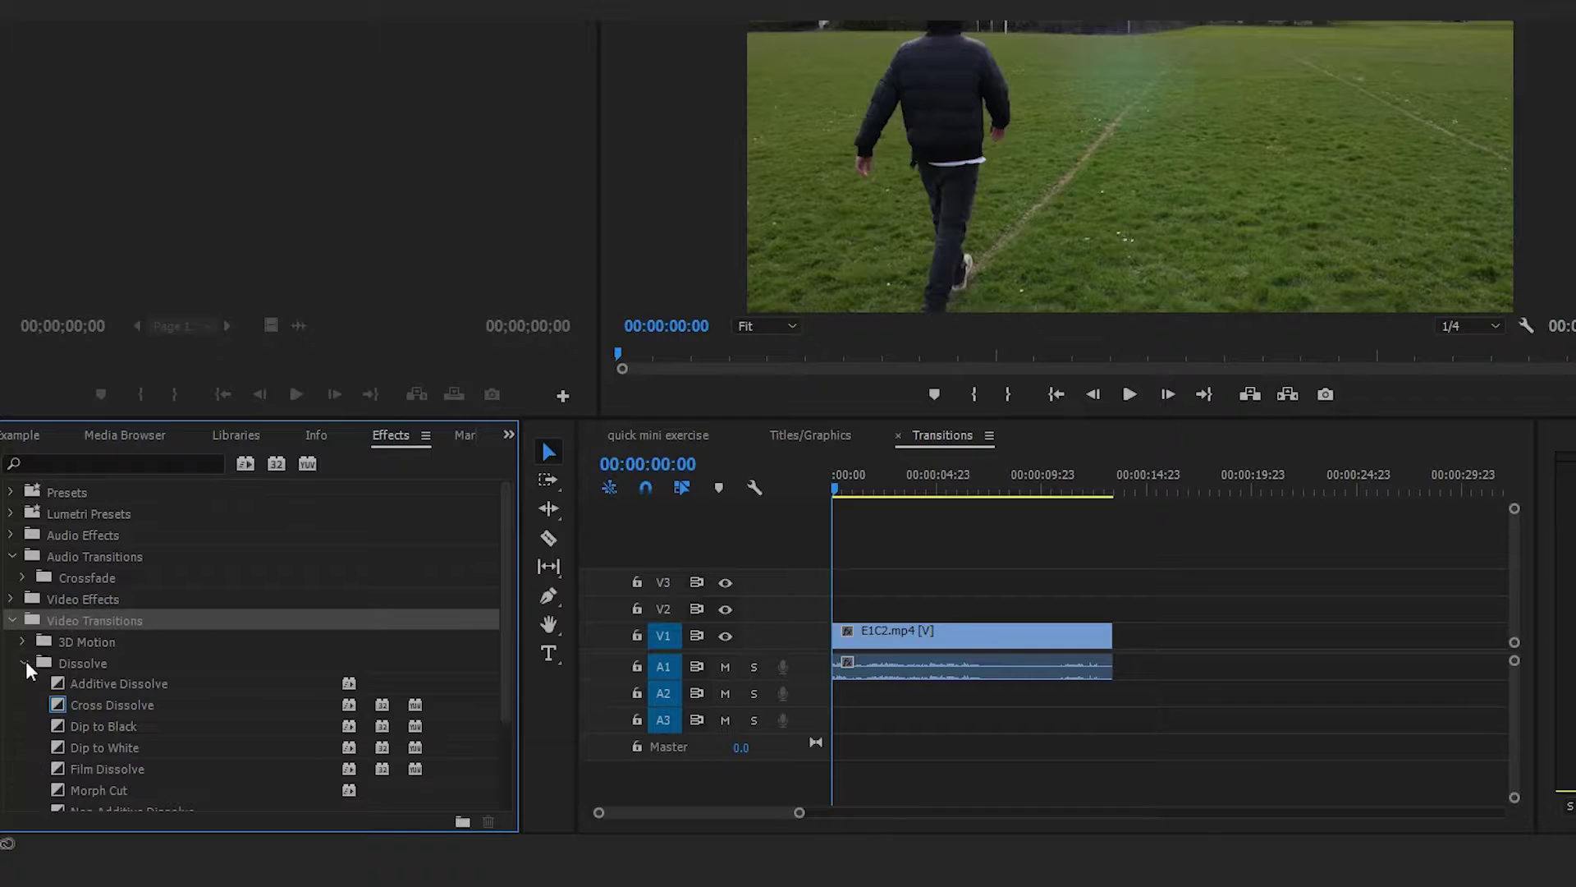
pyautogui.click(141, 706)
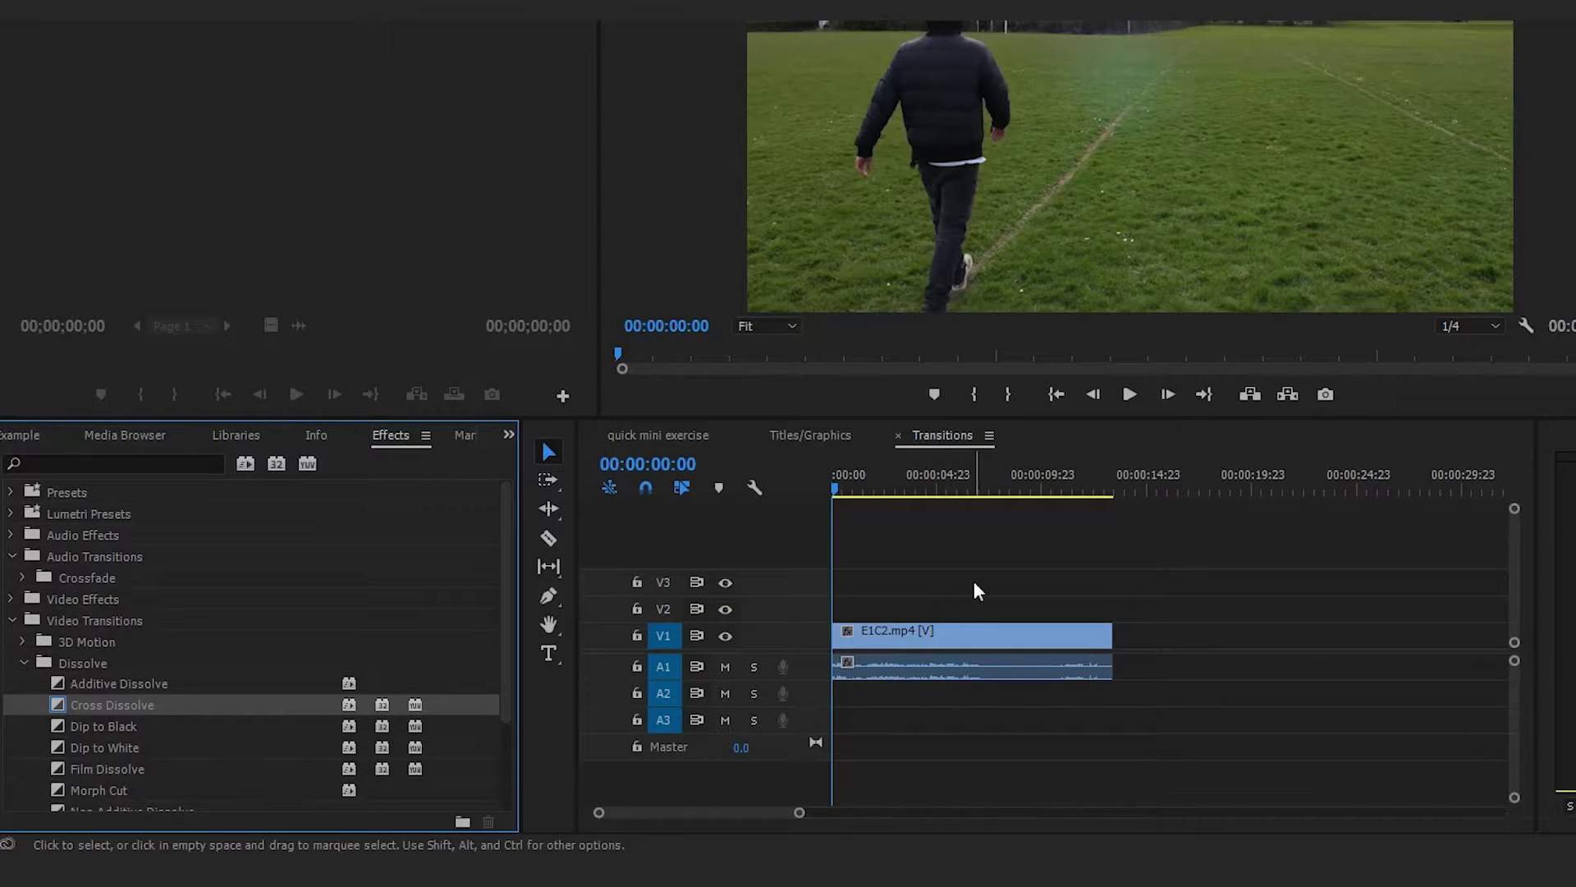
pyautogui.click(974, 590)
pyautogui.hotkey('ctrl', 'd')
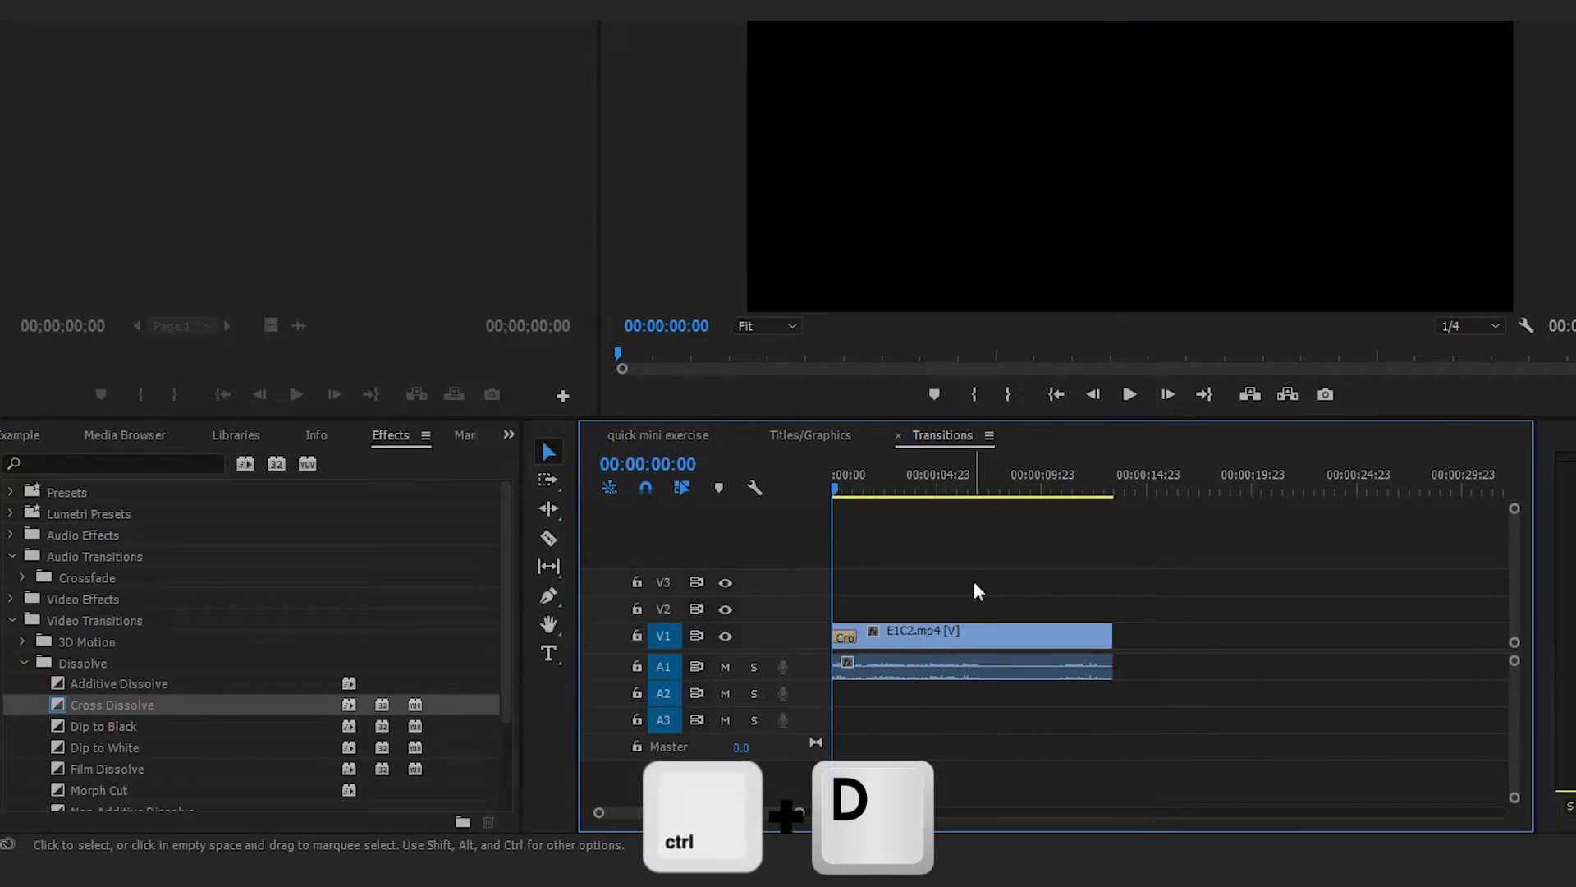
# Preview the Cross Dissolve from the start of the E1C2.mp4 clip, and remove the transition
pyautogui.press('space')
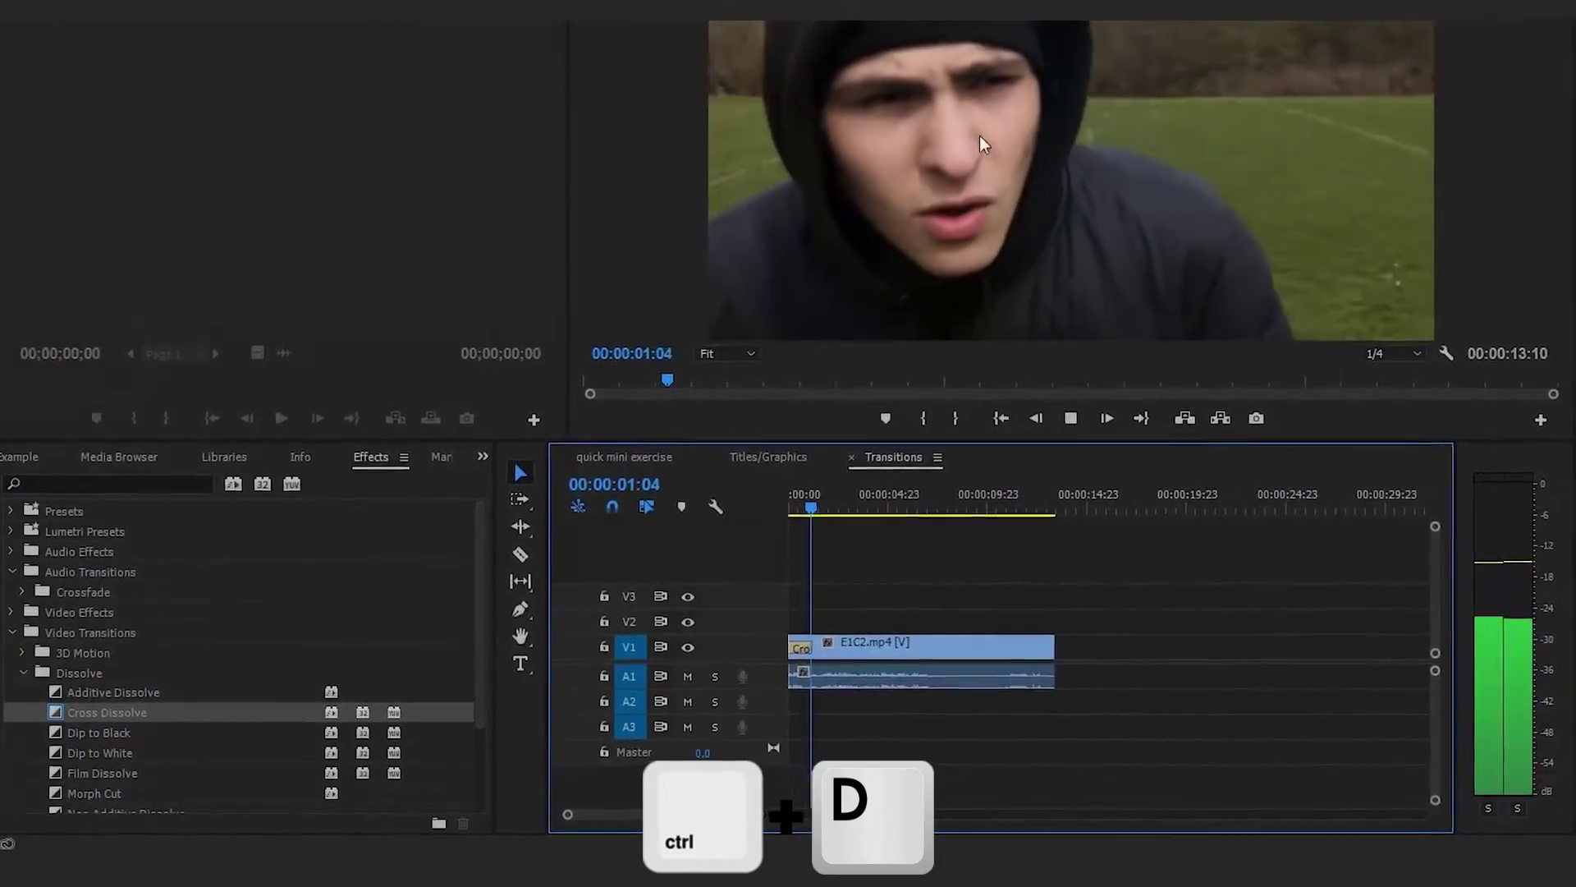
pyautogui.click(845, 495)
pyautogui.moveTo(763, 530); pyautogui.dragTo(749, 534)
pyautogui.press('space')
pyautogui.click(881, 565)
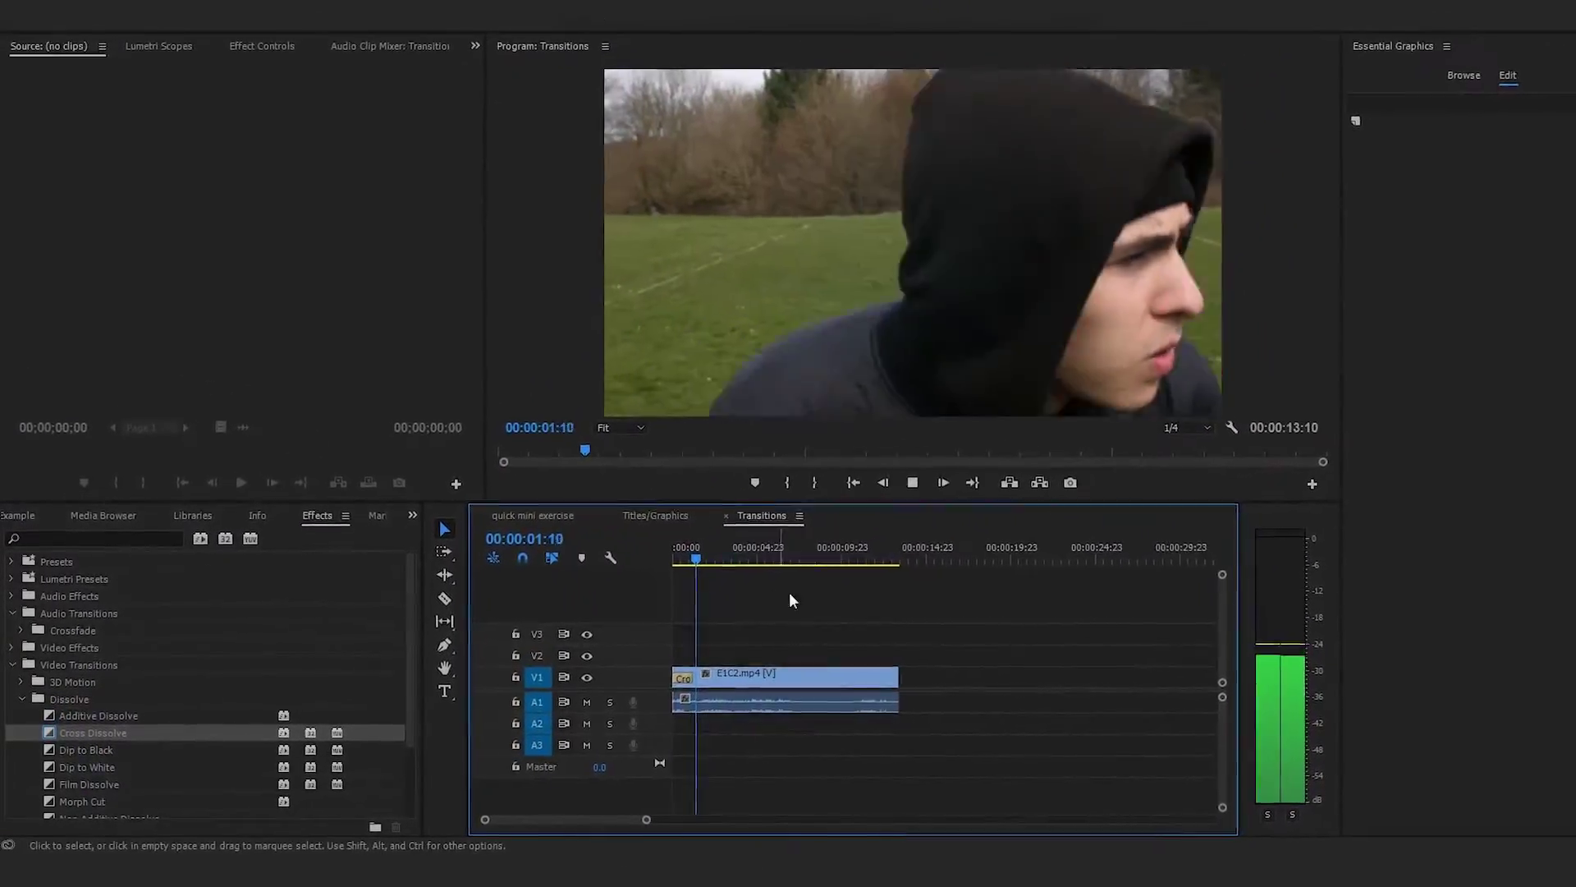
pyautogui.moveTo(713, 554); pyautogui.dragTo(620, 574)
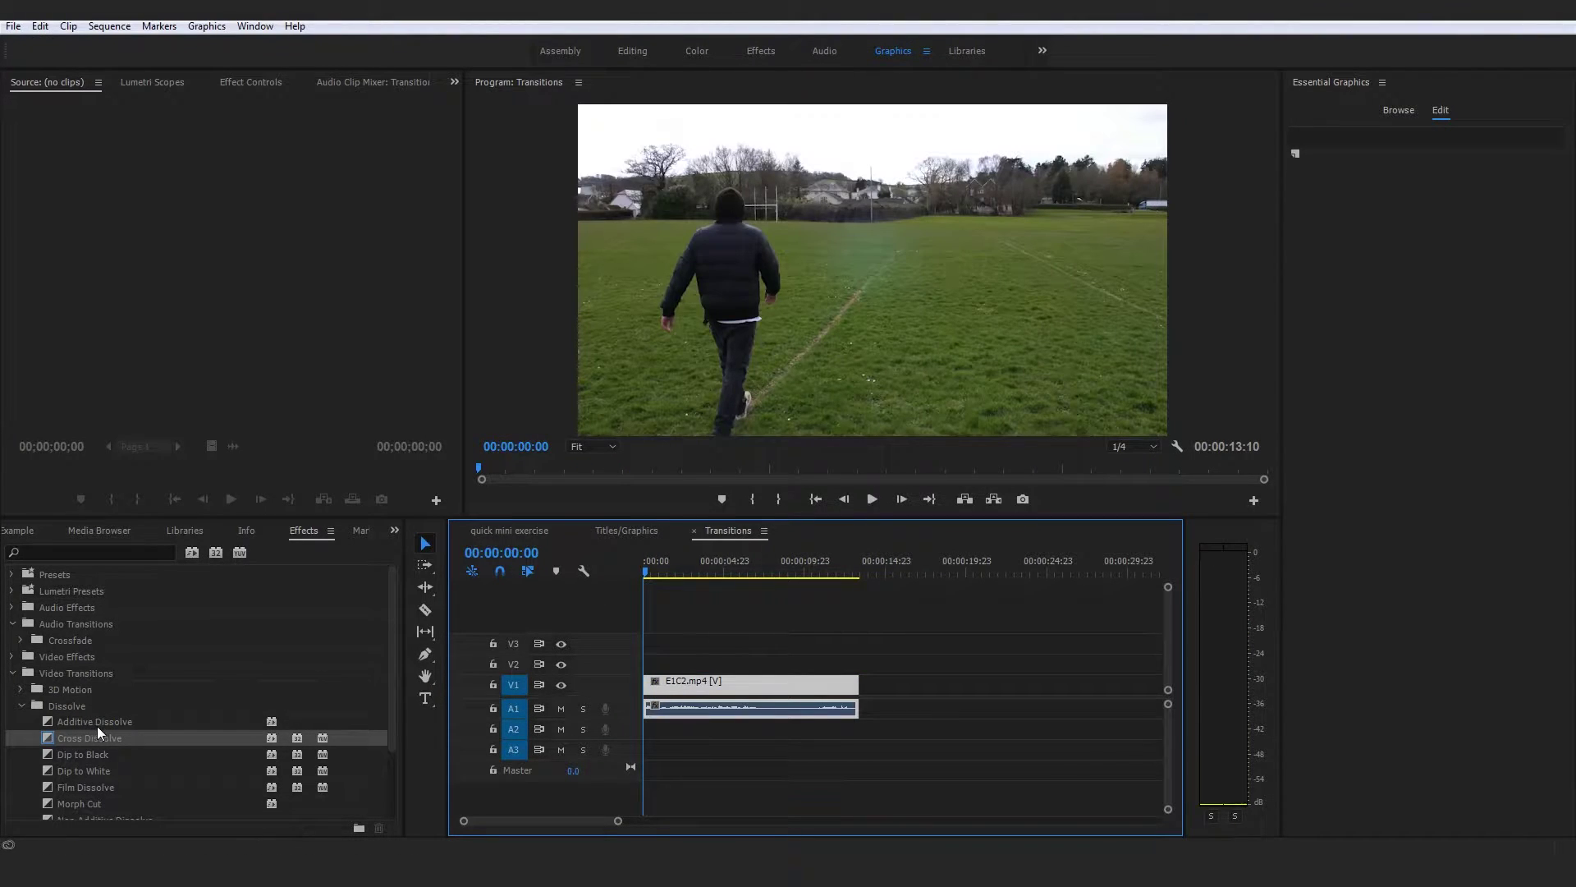
# Set Dip to White as the default video transition and apply it to the start of the E1C2.mp4 clip
pyautogui.scroll(-1, 125, 721)
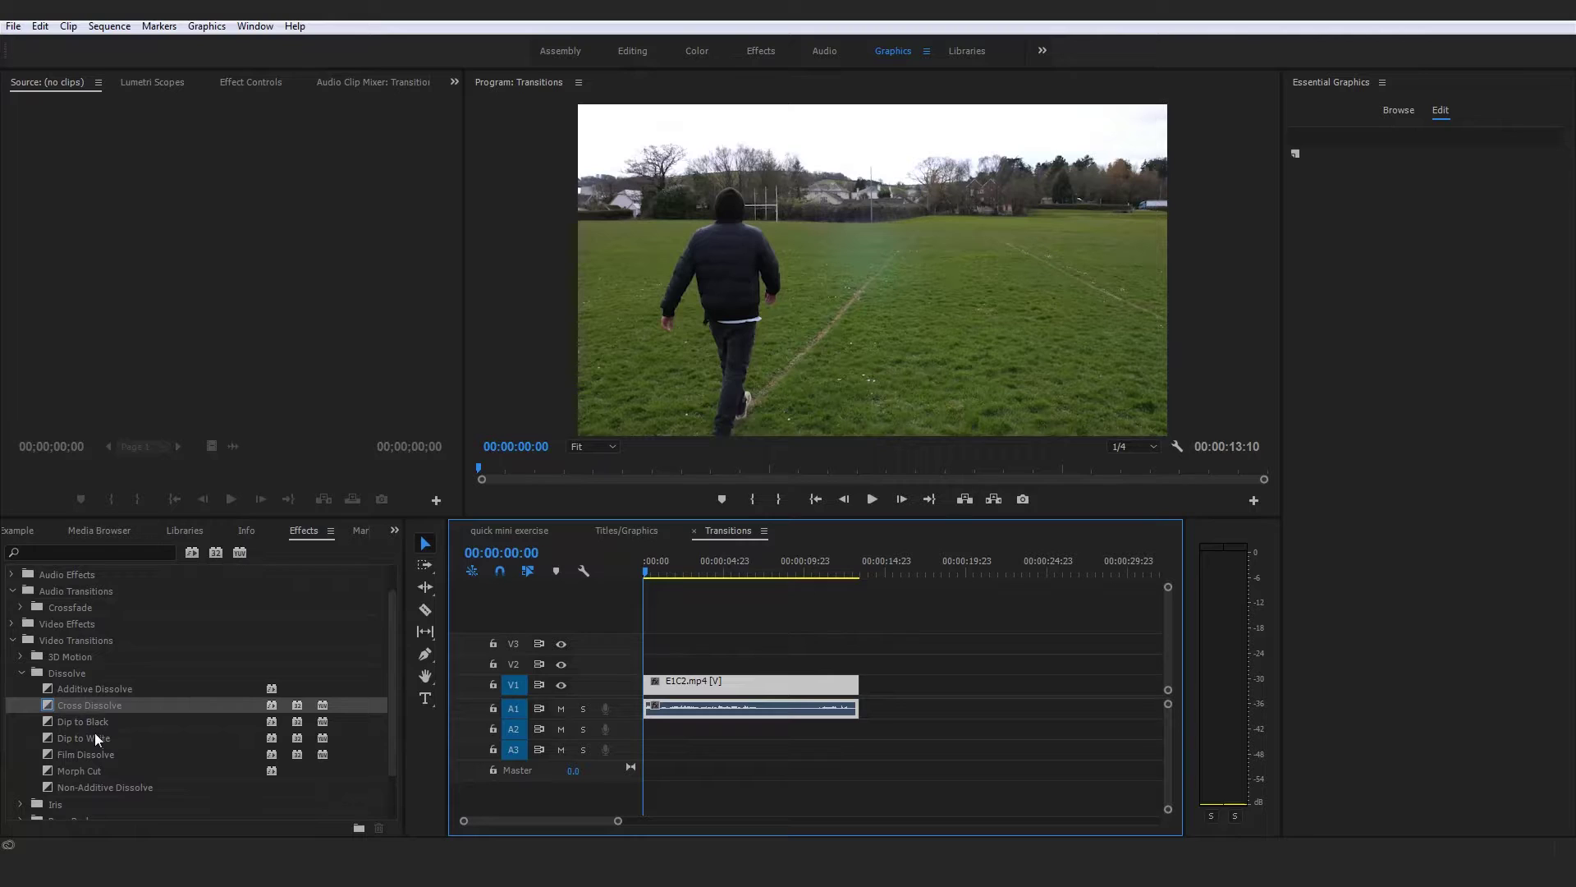
pyautogui.click(94, 735)
pyautogui.rightClick(92, 736)
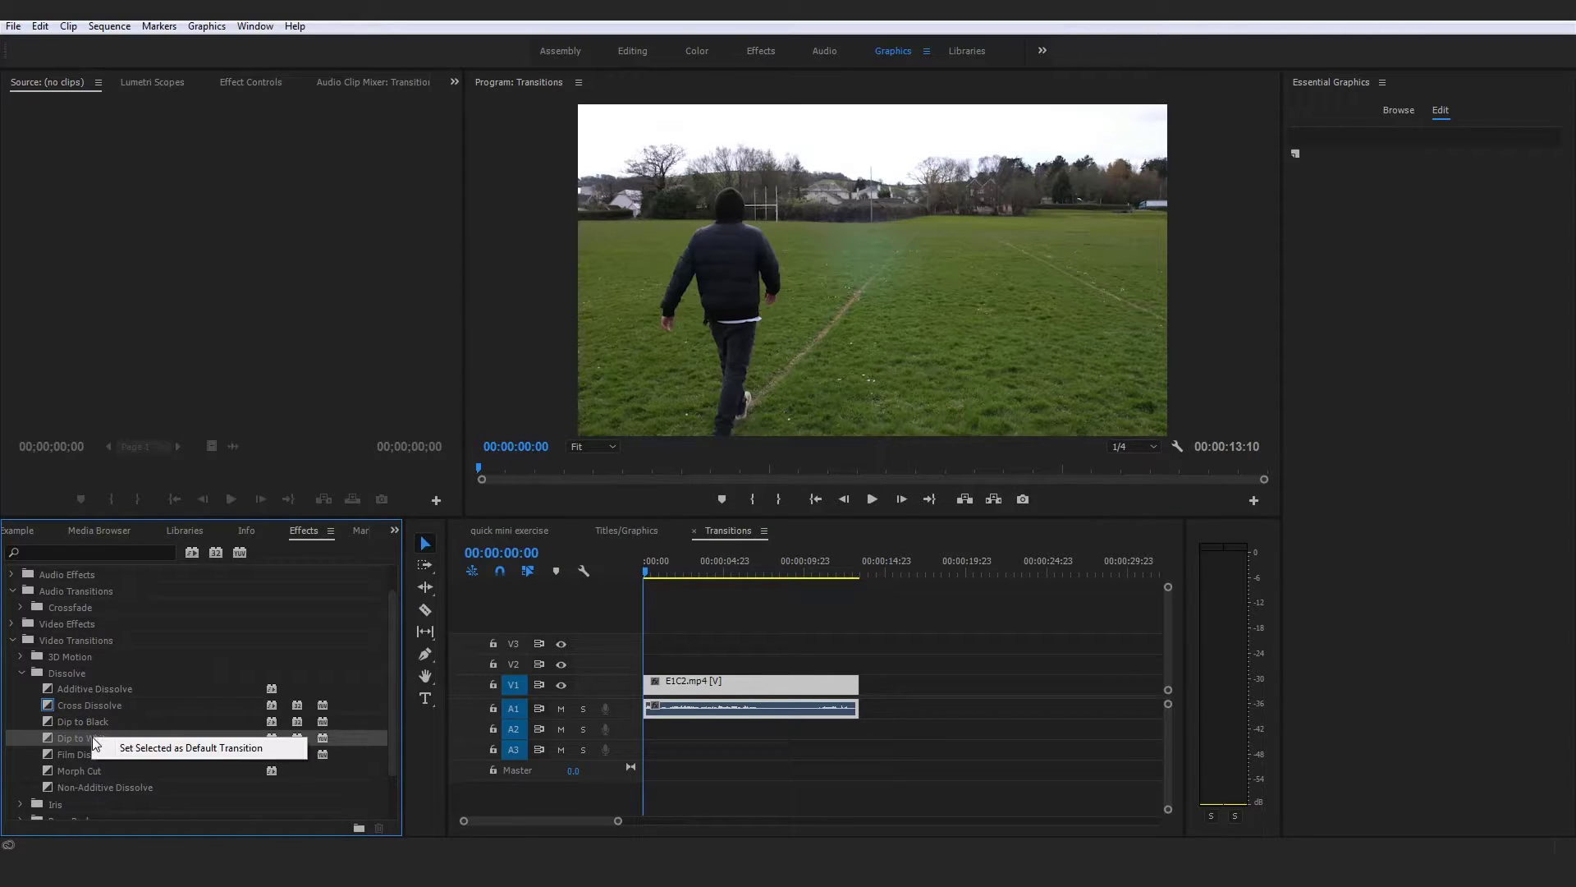
pyautogui.click(150, 746)
pyautogui.click(727, 628)
pyautogui.hotkey('ctrl', 'd')
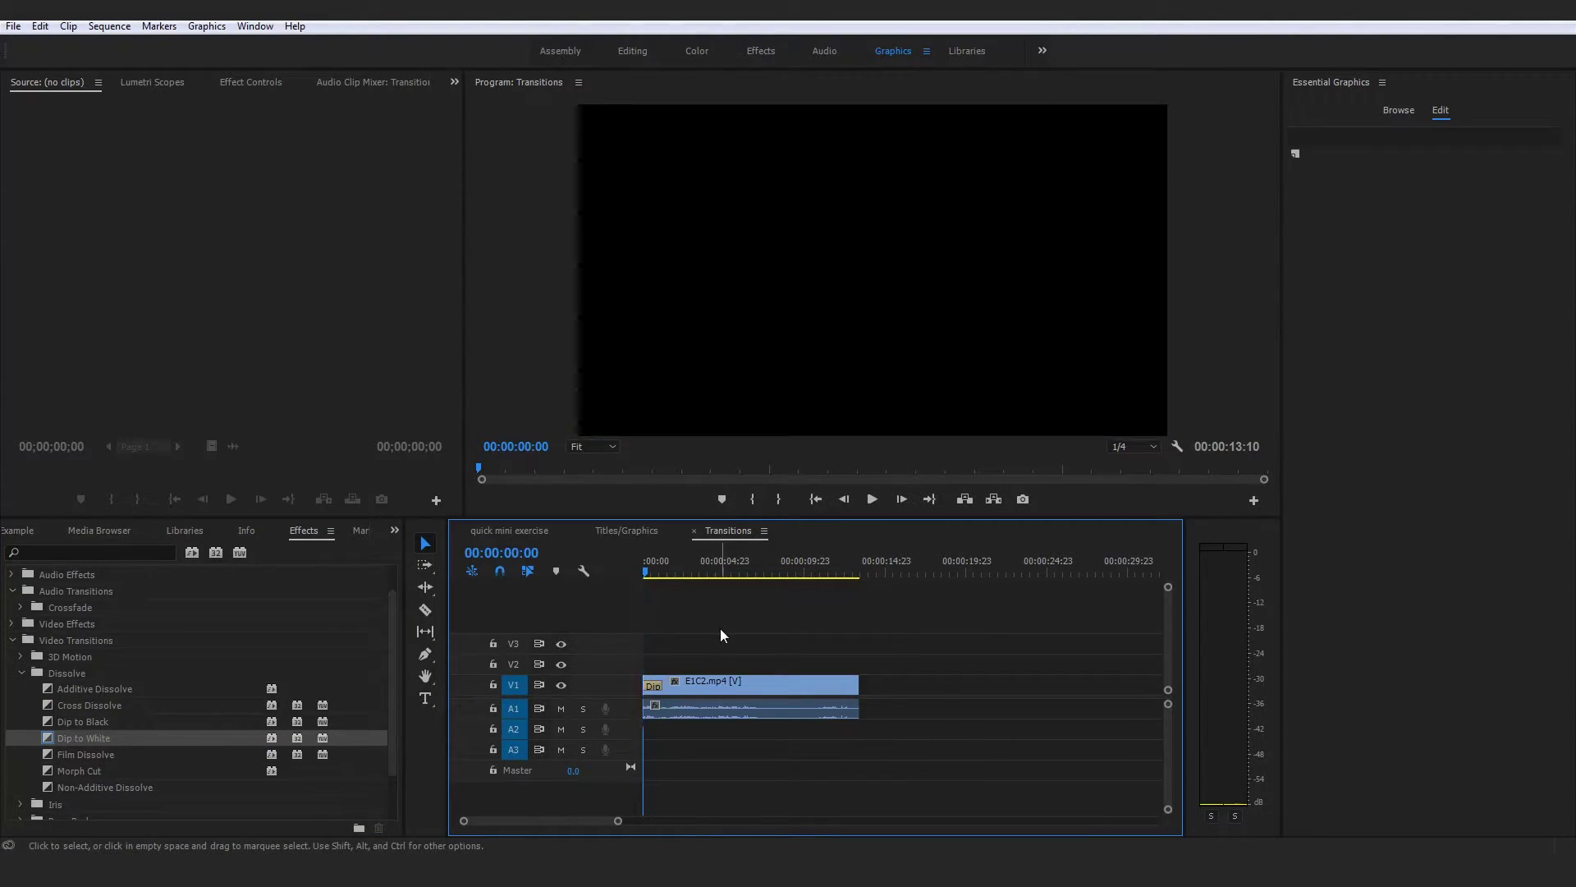
# Play the Dip to White transition from the sequence start, and replay it once
pyautogui.press('space')
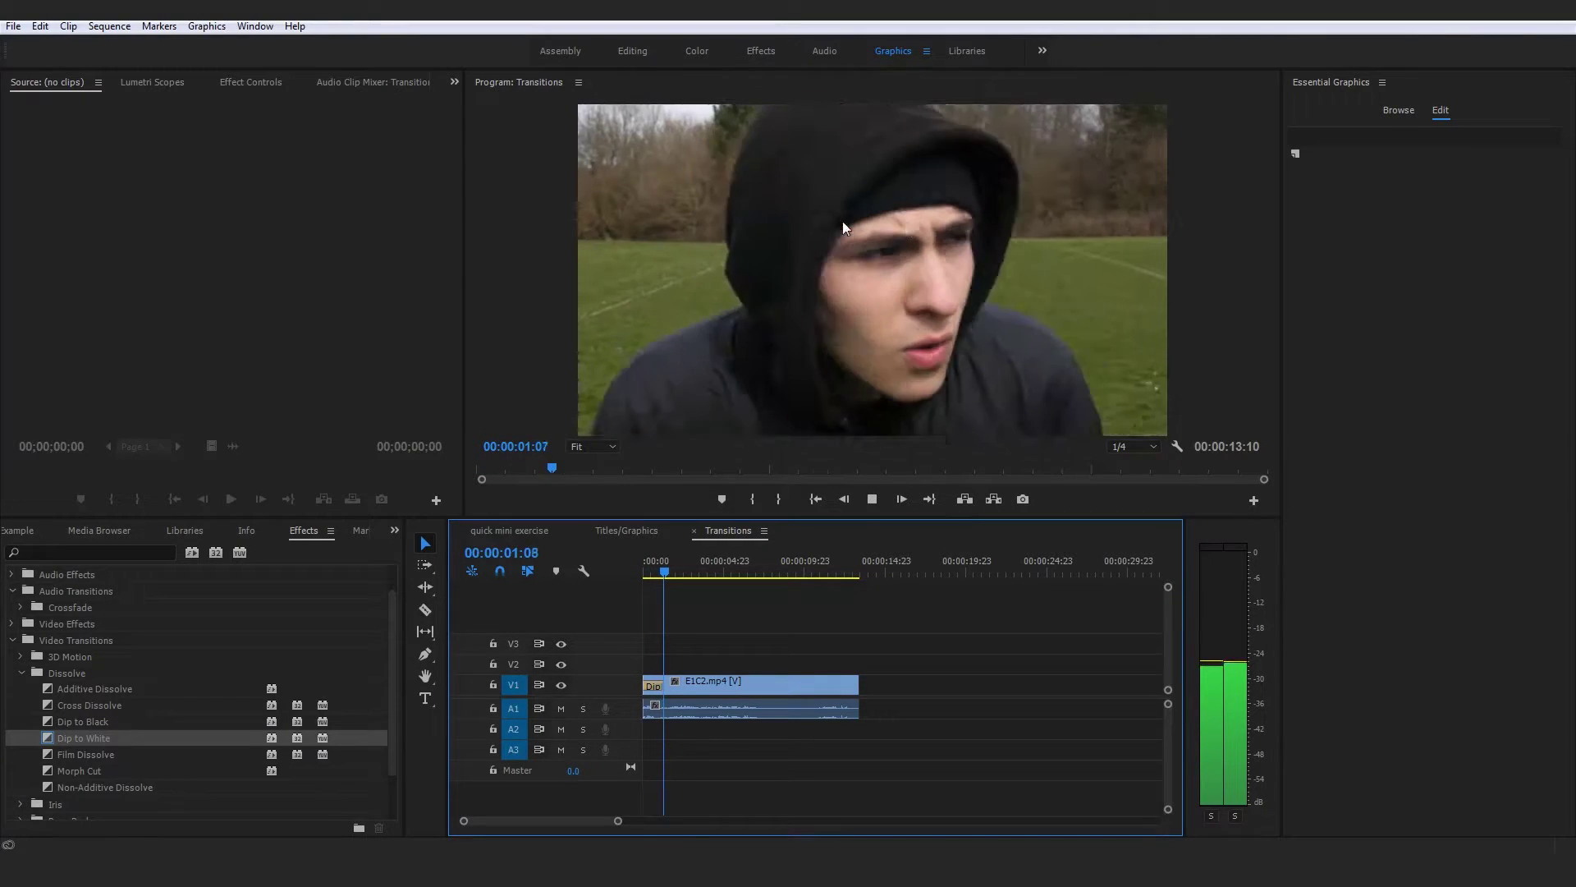
pyautogui.moveTo(663, 562); pyautogui.dragTo(643, 562)
pyautogui.press('space')
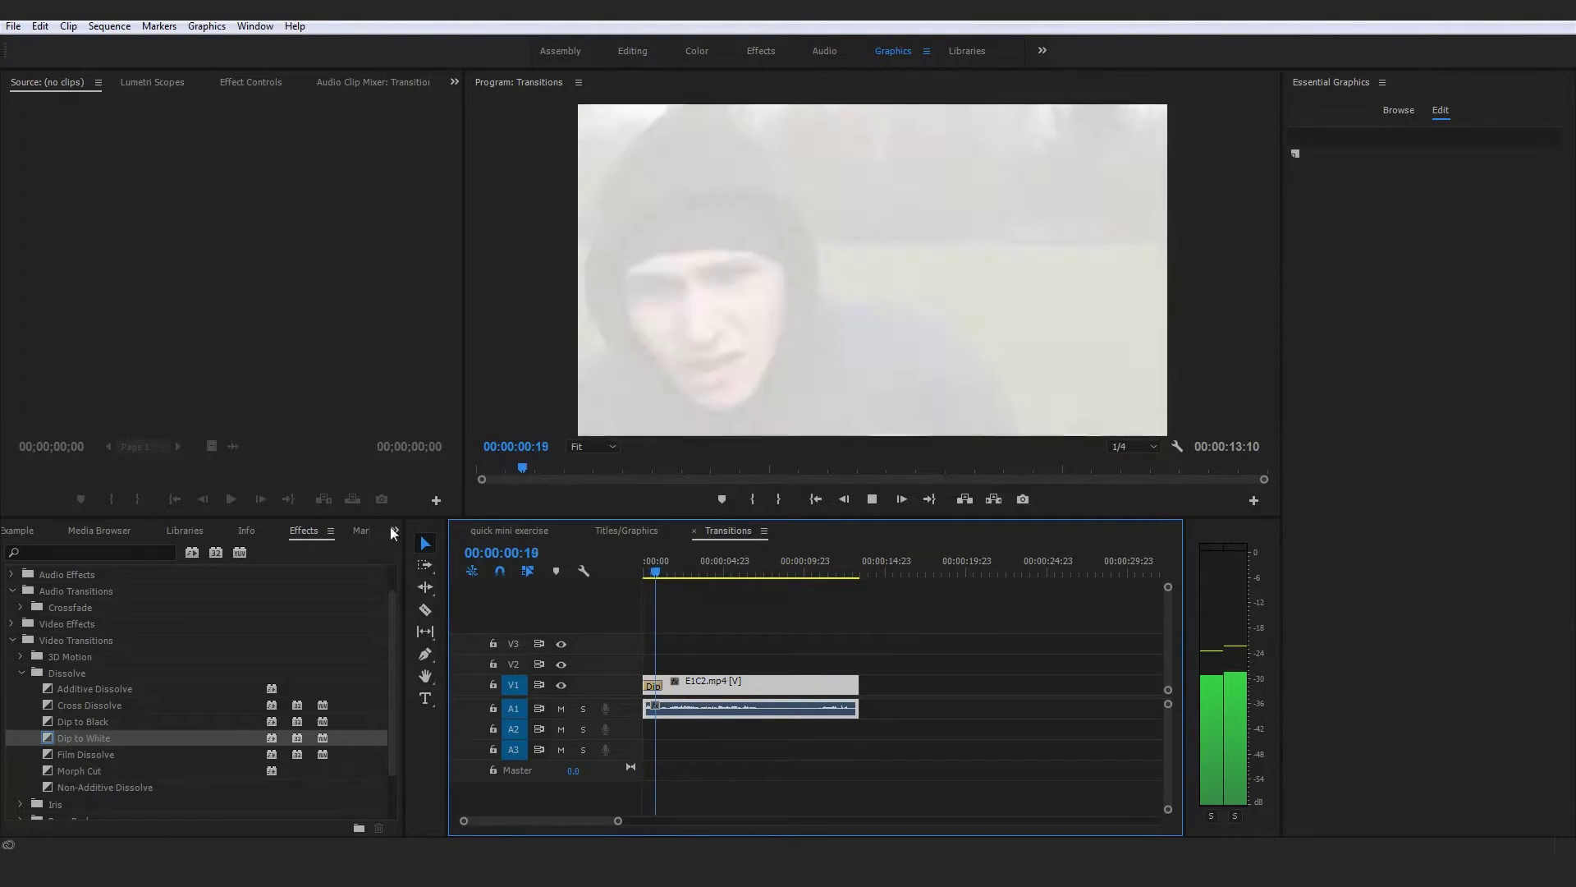
# Set Cross Dissolve as the default video transition again, and undo the Dip to White on the clip
pyautogui.rightClick(93, 712)
pyautogui.click(81, 704)
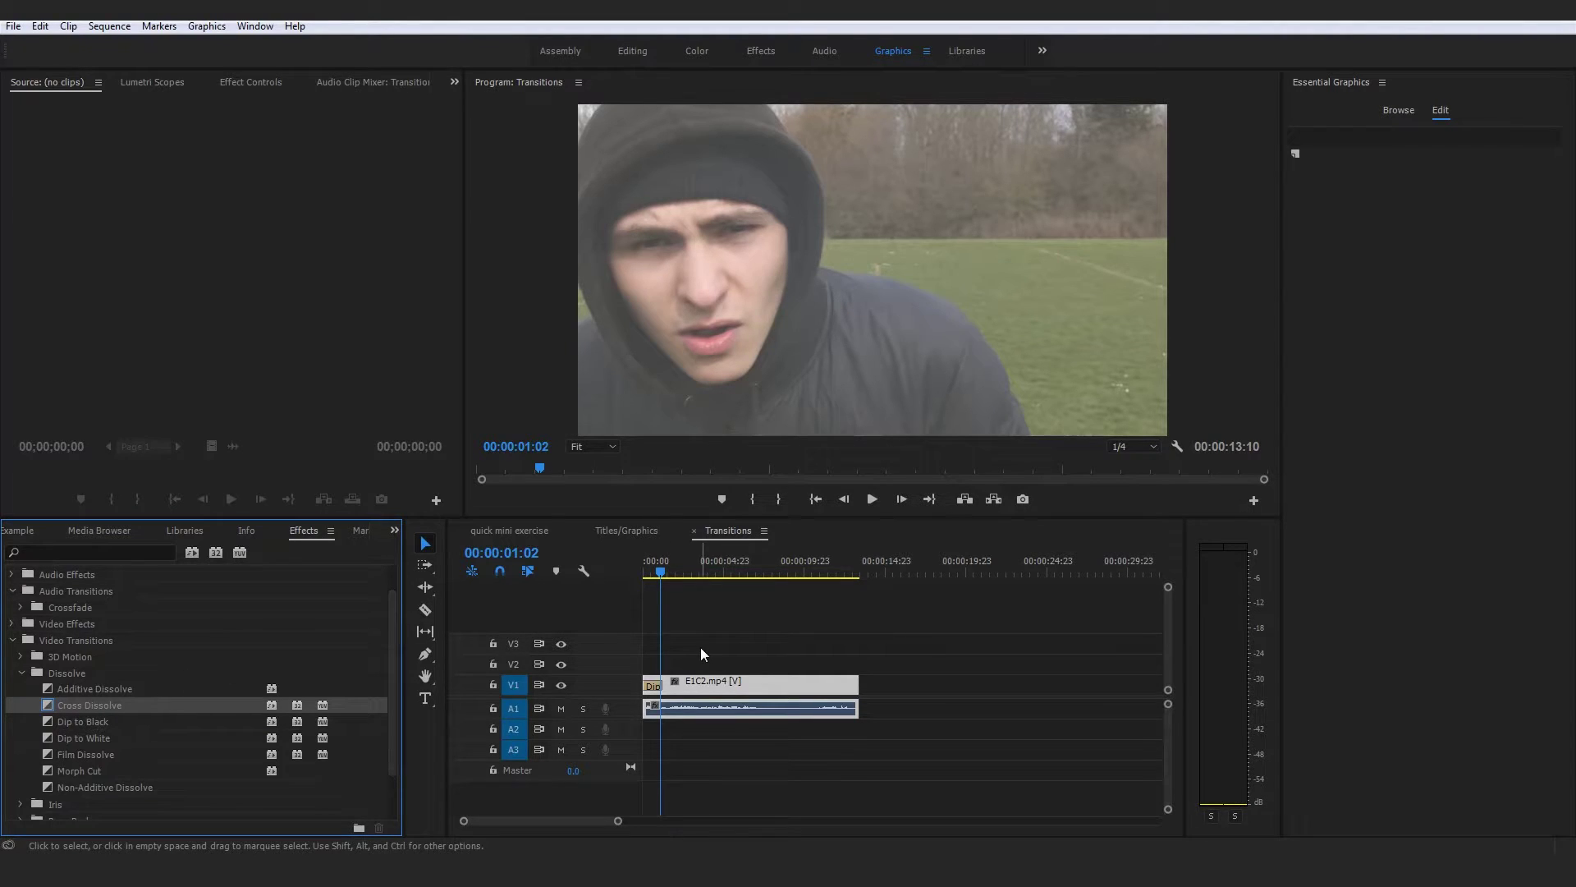
pyautogui.click(681, 654)
pyautogui.hotkey('ctrl', 'z')
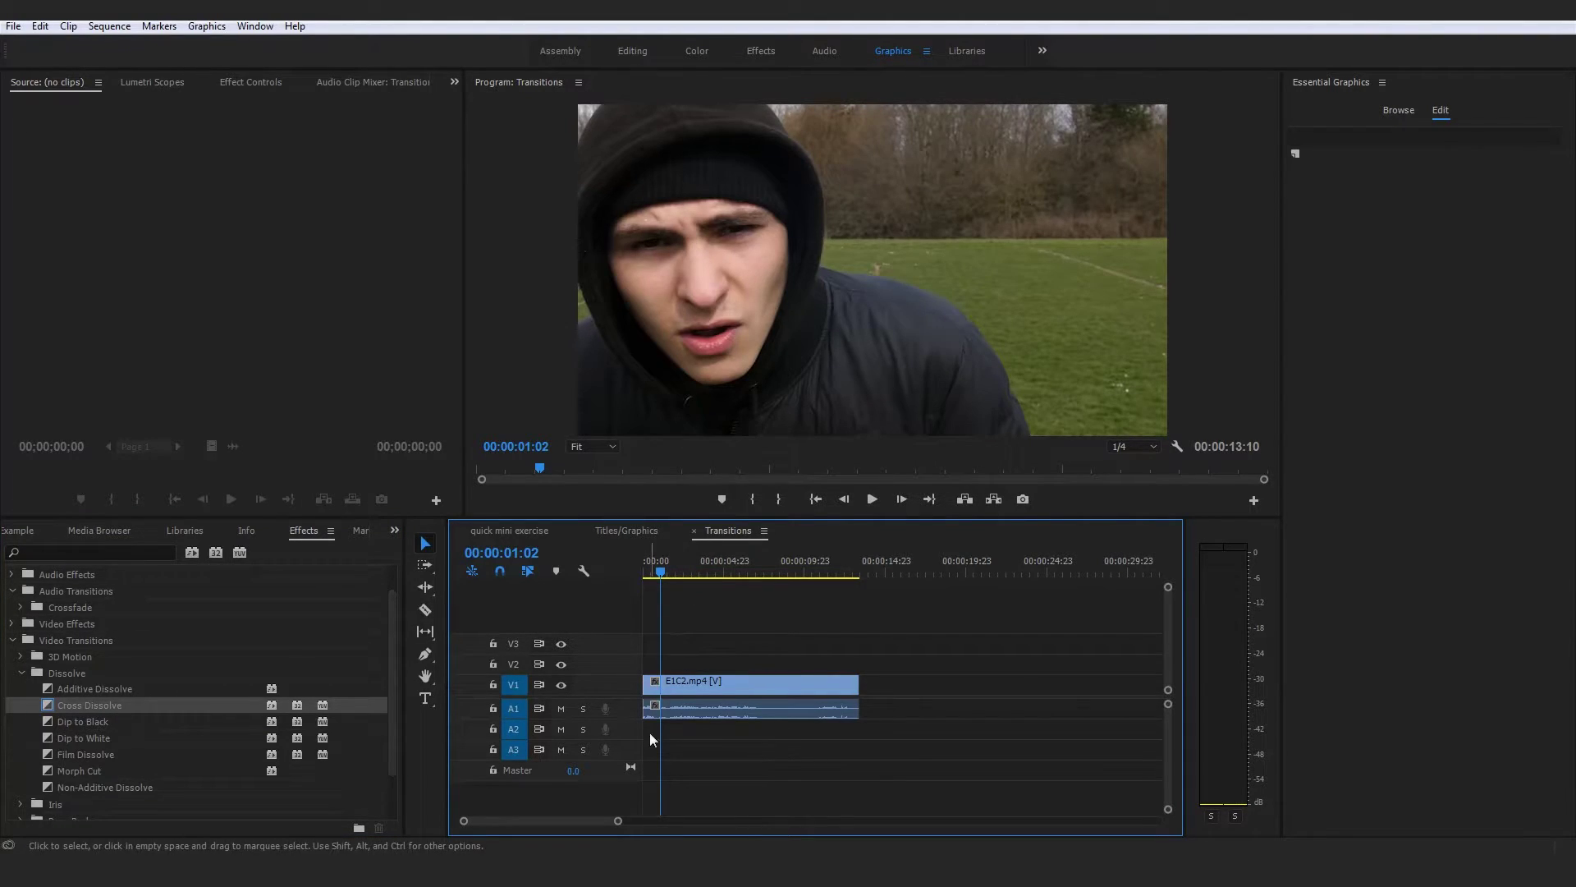
# Try Cross Dissolve directly from the effects list on the start of the E1C2.mp4 clip, and undo it
pyautogui.click(645, 578)
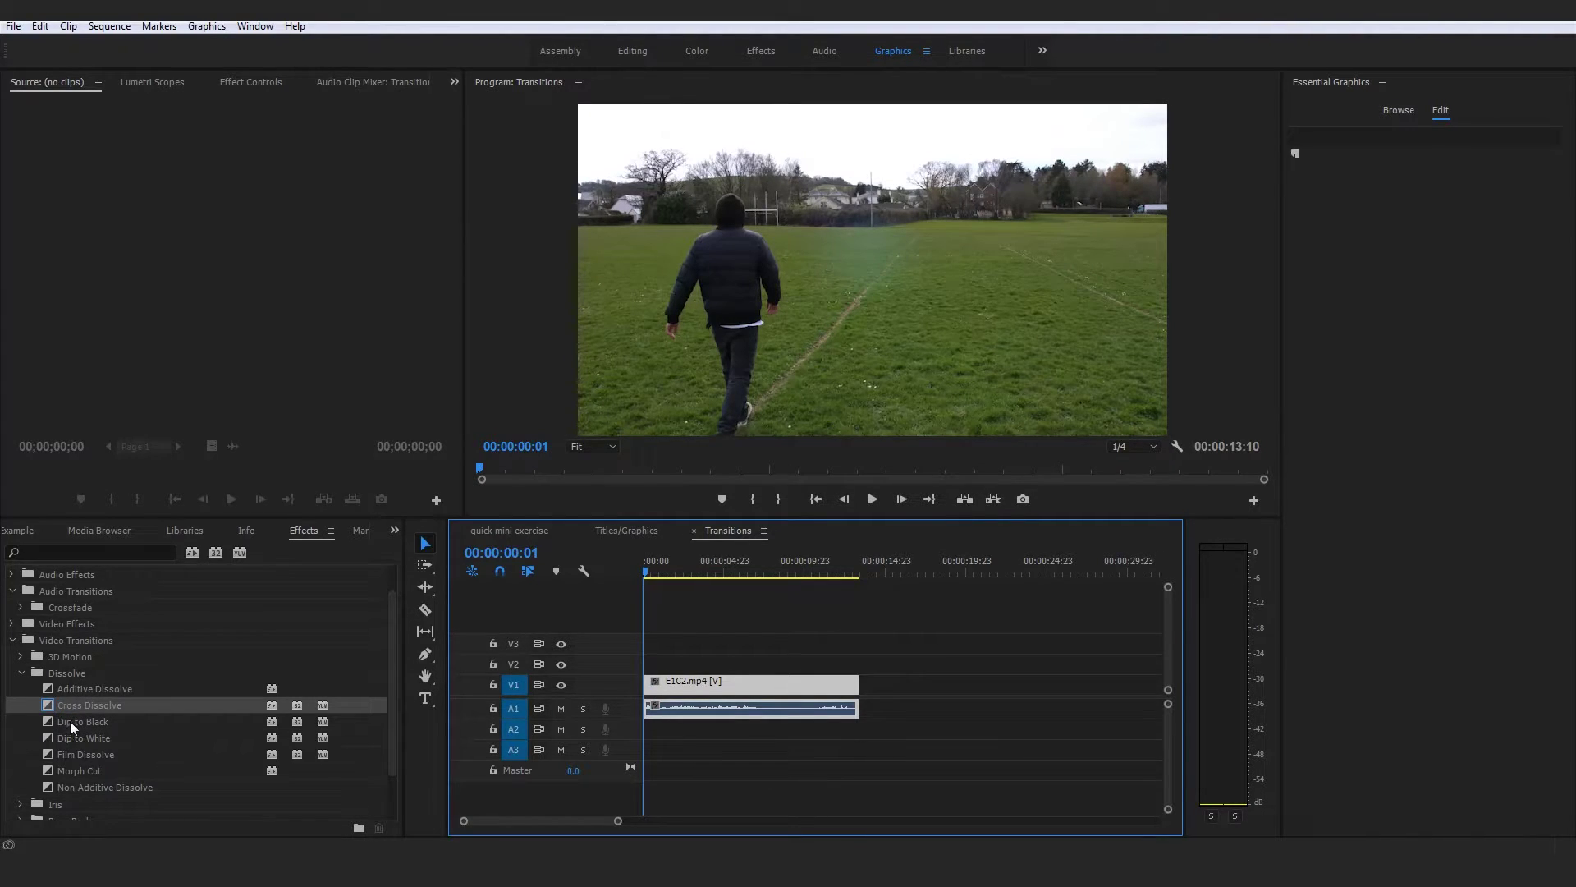
pyautogui.moveTo(68, 707); pyautogui.dragTo(654, 684)
pyautogui.press('space')
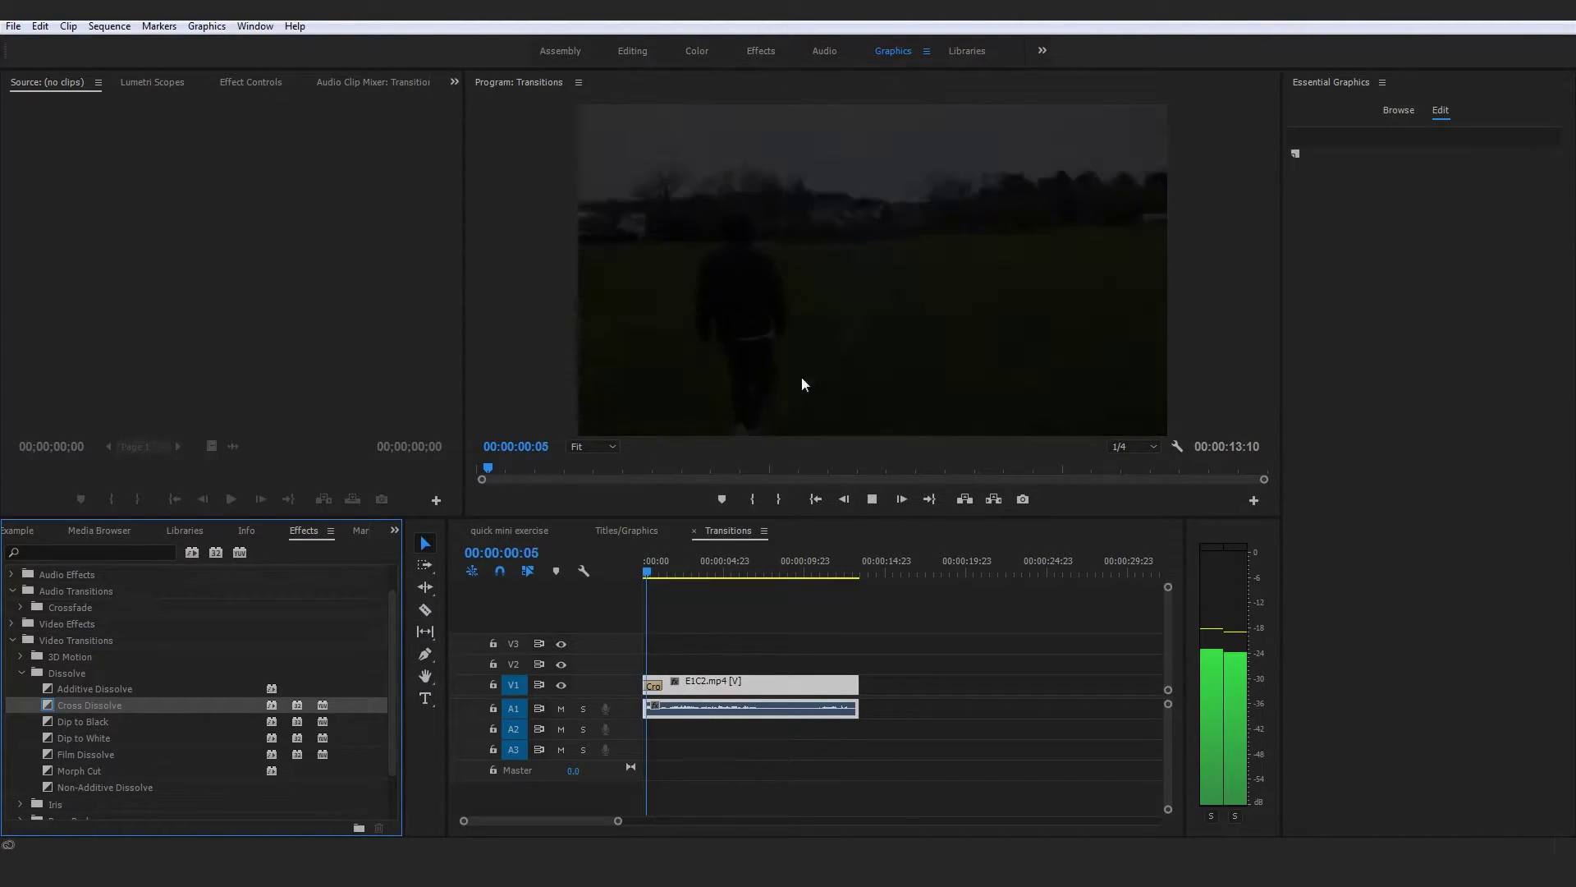
pyautogui.press('space')
pyautogui.hotkey('ctrl', 'z')
pyautogui.click(644, 574)
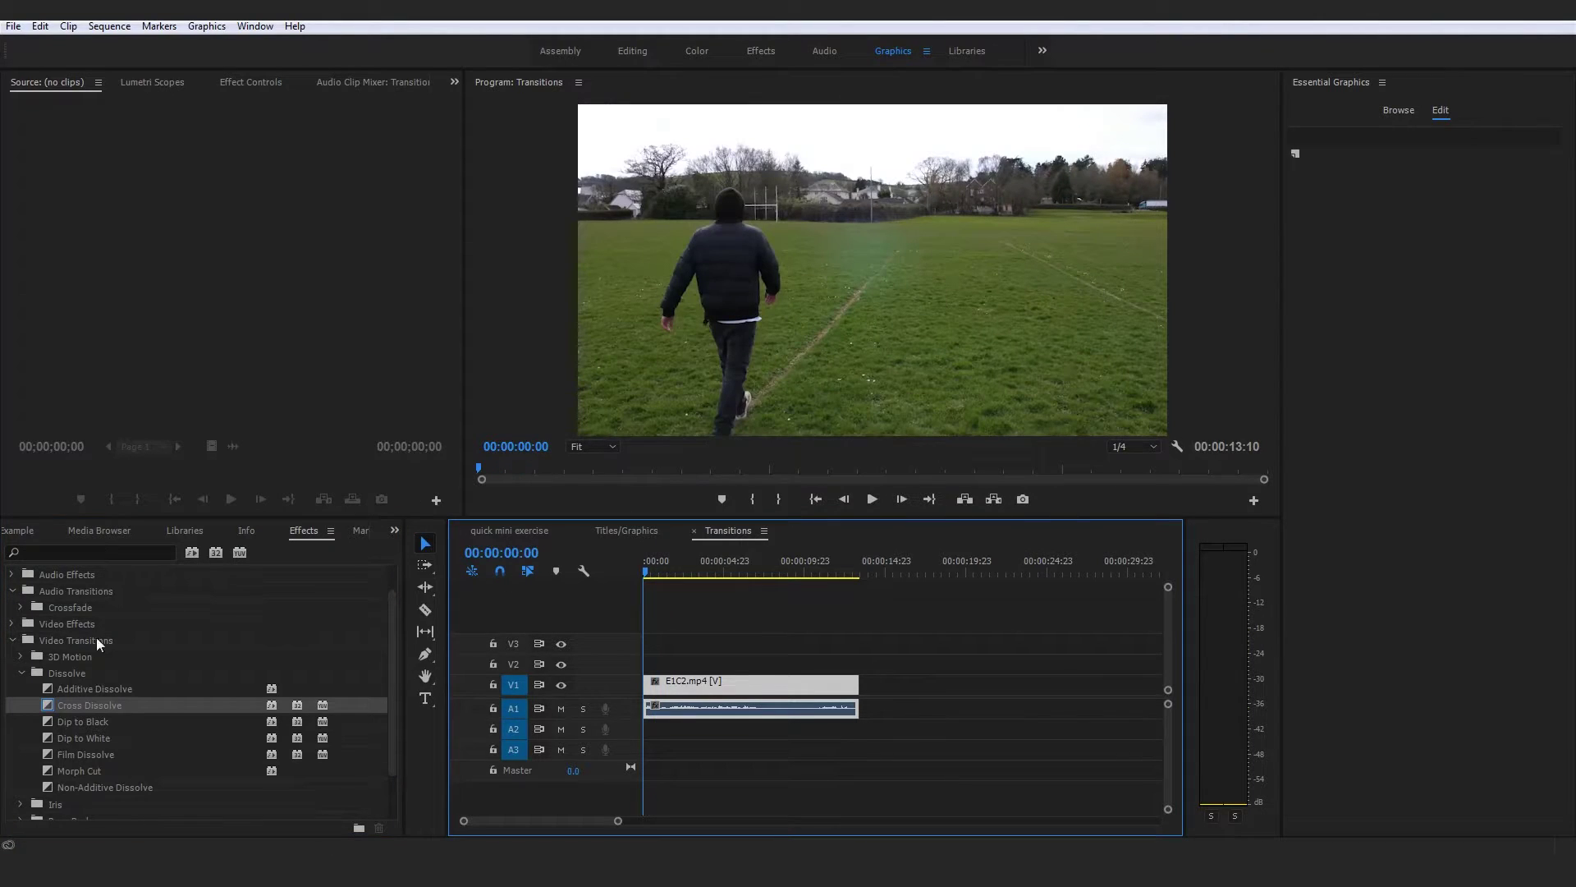
# Apply the Flip Over transition from the 3D Motion group to the start of the E1C2.mp4 clip and preview it
pyautogui.click(22, 673)
pyautogui.click(21, 688)
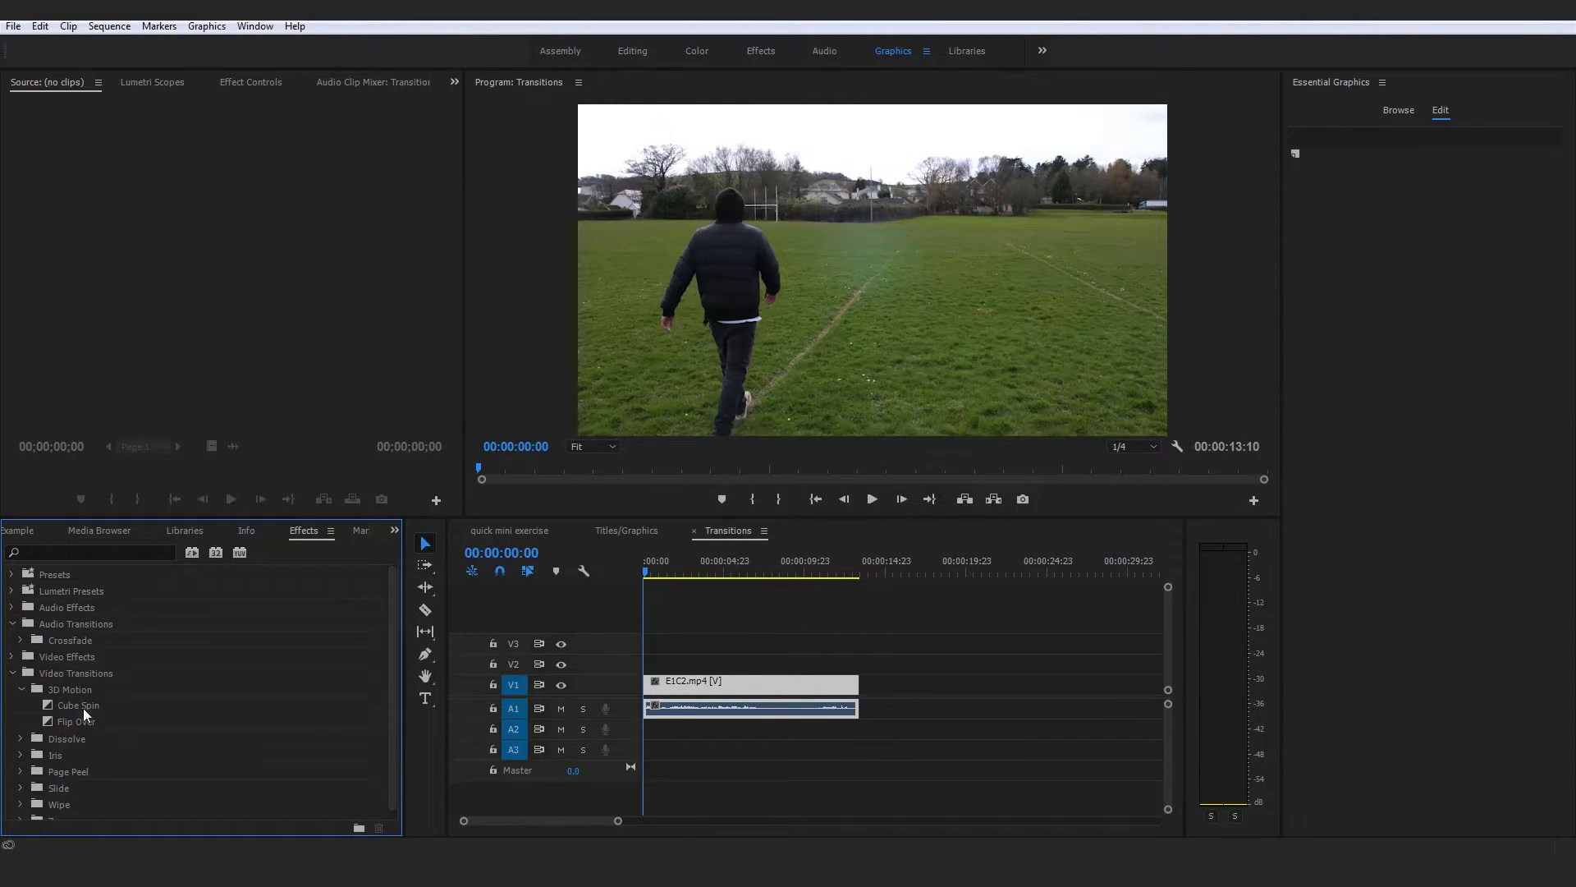
pyautogui.moveTo(52, 703)
pyautogui.mouseDown()
pyautogui.moveTo(655, 683)
pyautogui.moveTo(162, 668)
pyautogui.moveTo(66, 708)
pyautogui.mouseUp()
pyautogui.moveTo(56, 721); pyautogui.dragTo(652, 685)
pyautogui.press('space')
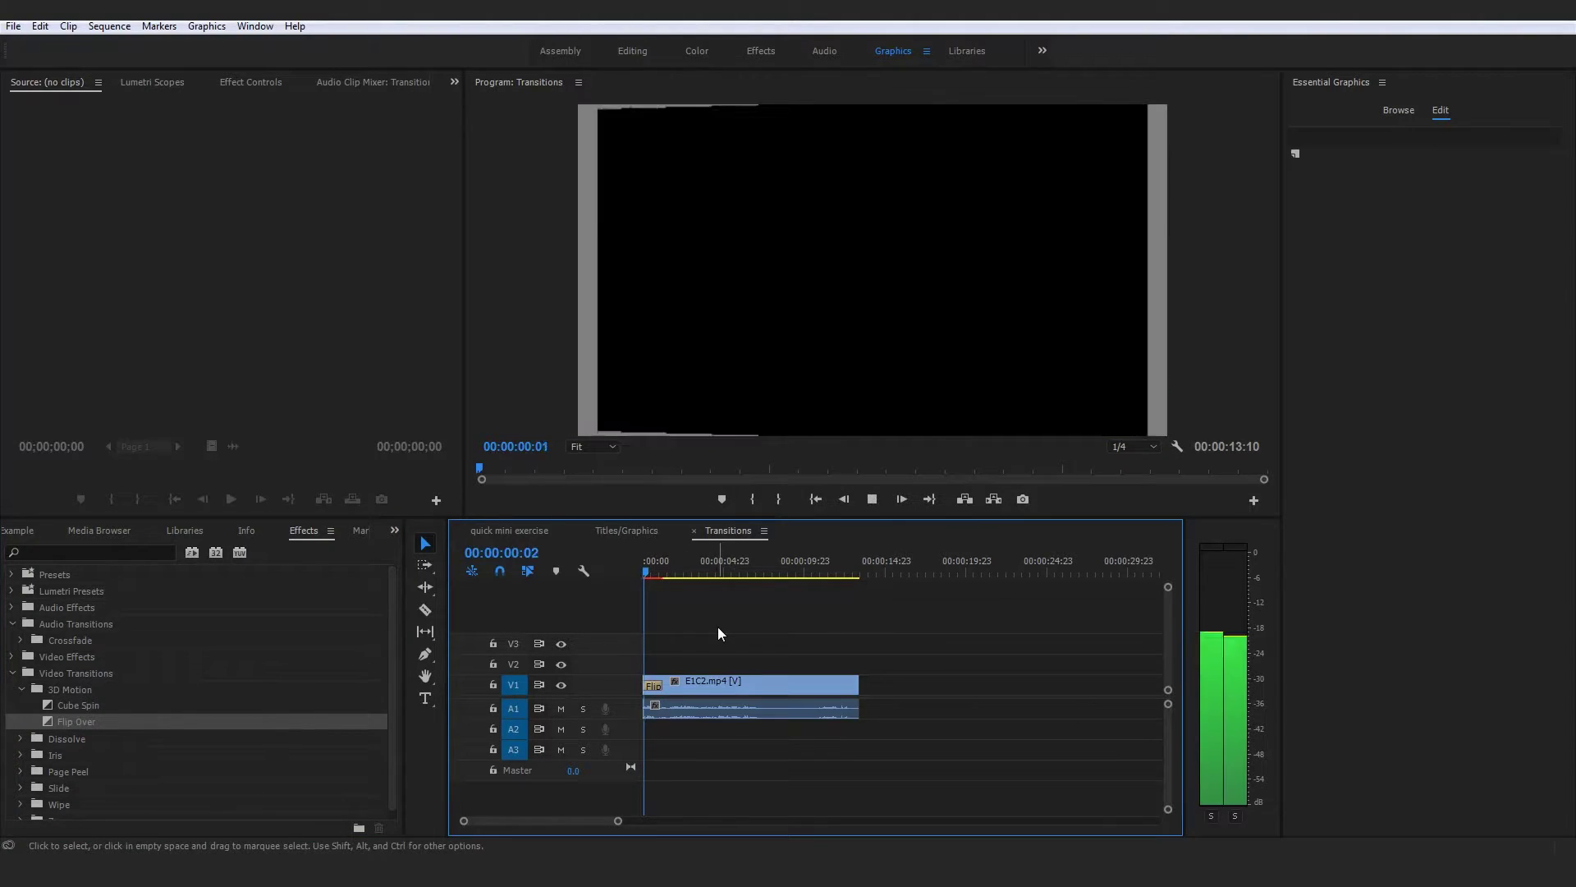
pyautogui.press('space')
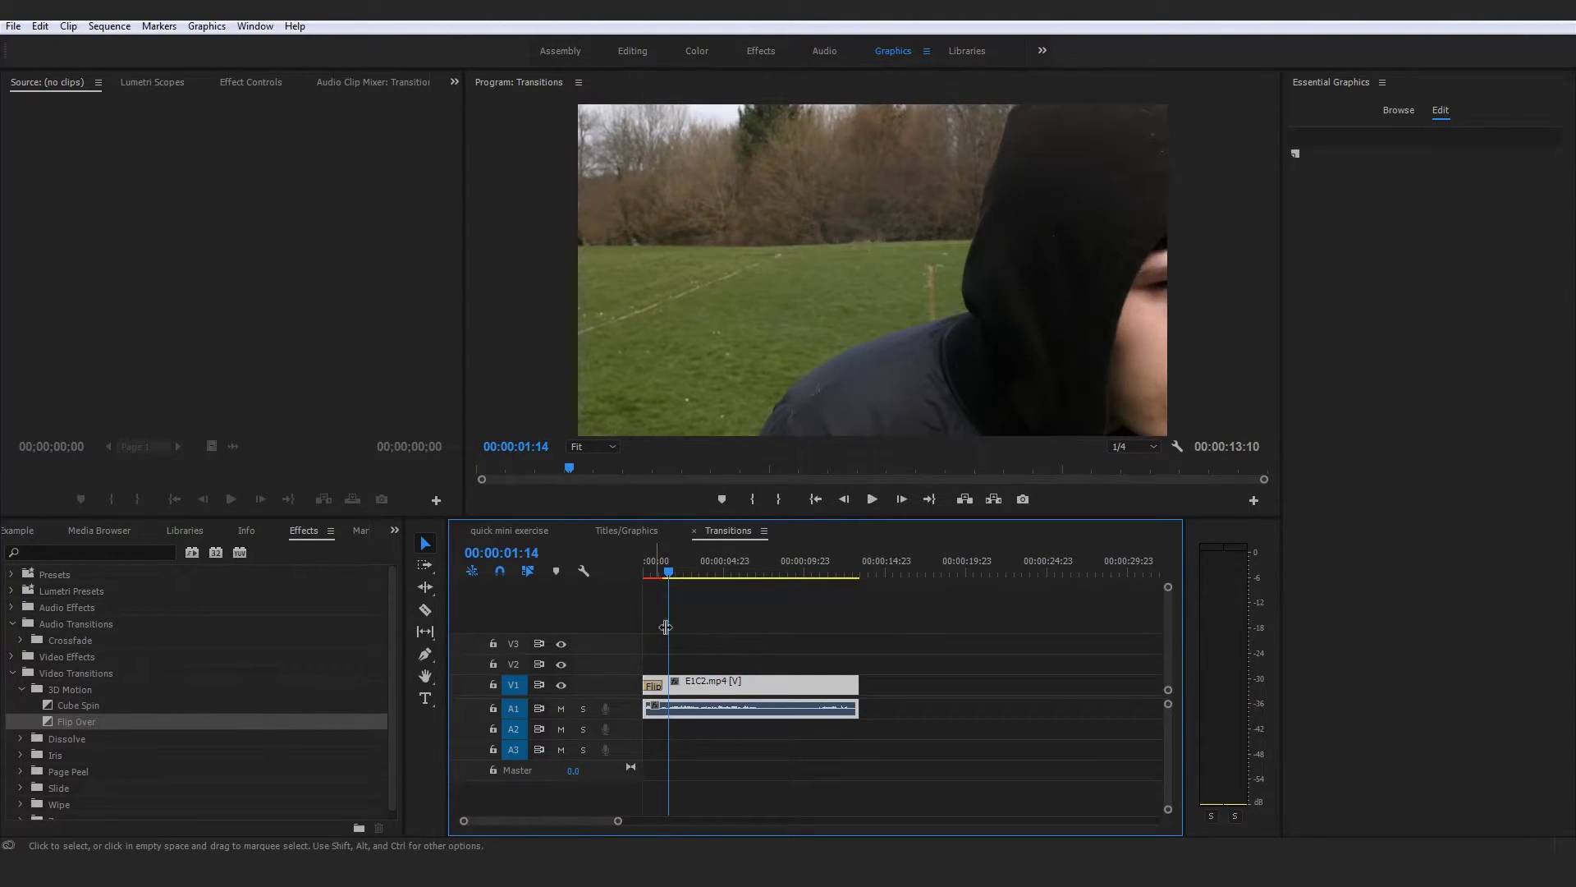
# Apply the Iris Diamond transition from the Iris group to the start of the E1C2.mp4 clip
pyautogui.press('Home')
pyautogui.scroll(-1, 196, 702)
pyautogui.click(20, 746)
pyautogui.scroll(-1, 66, 749)
pyautogui.click(45, 747)
pyautogui.moveTo(42, 748); pyautogui.dragTo(653, 686)
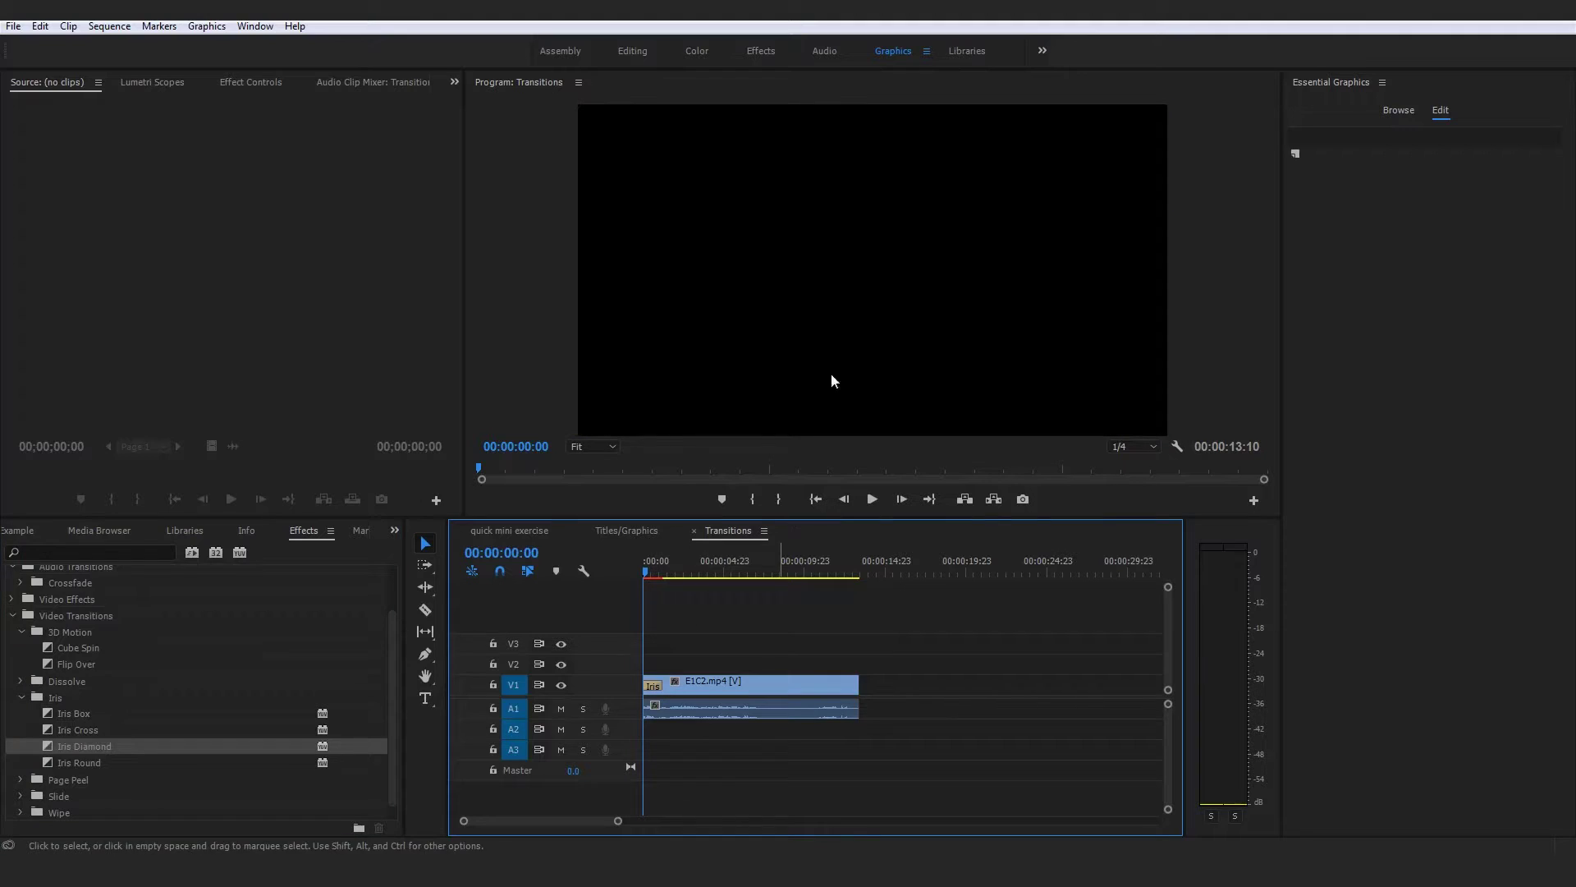
# Preview the Iris Diamond transition twice from the sequence start, and undo it
pyautogui.press('space')
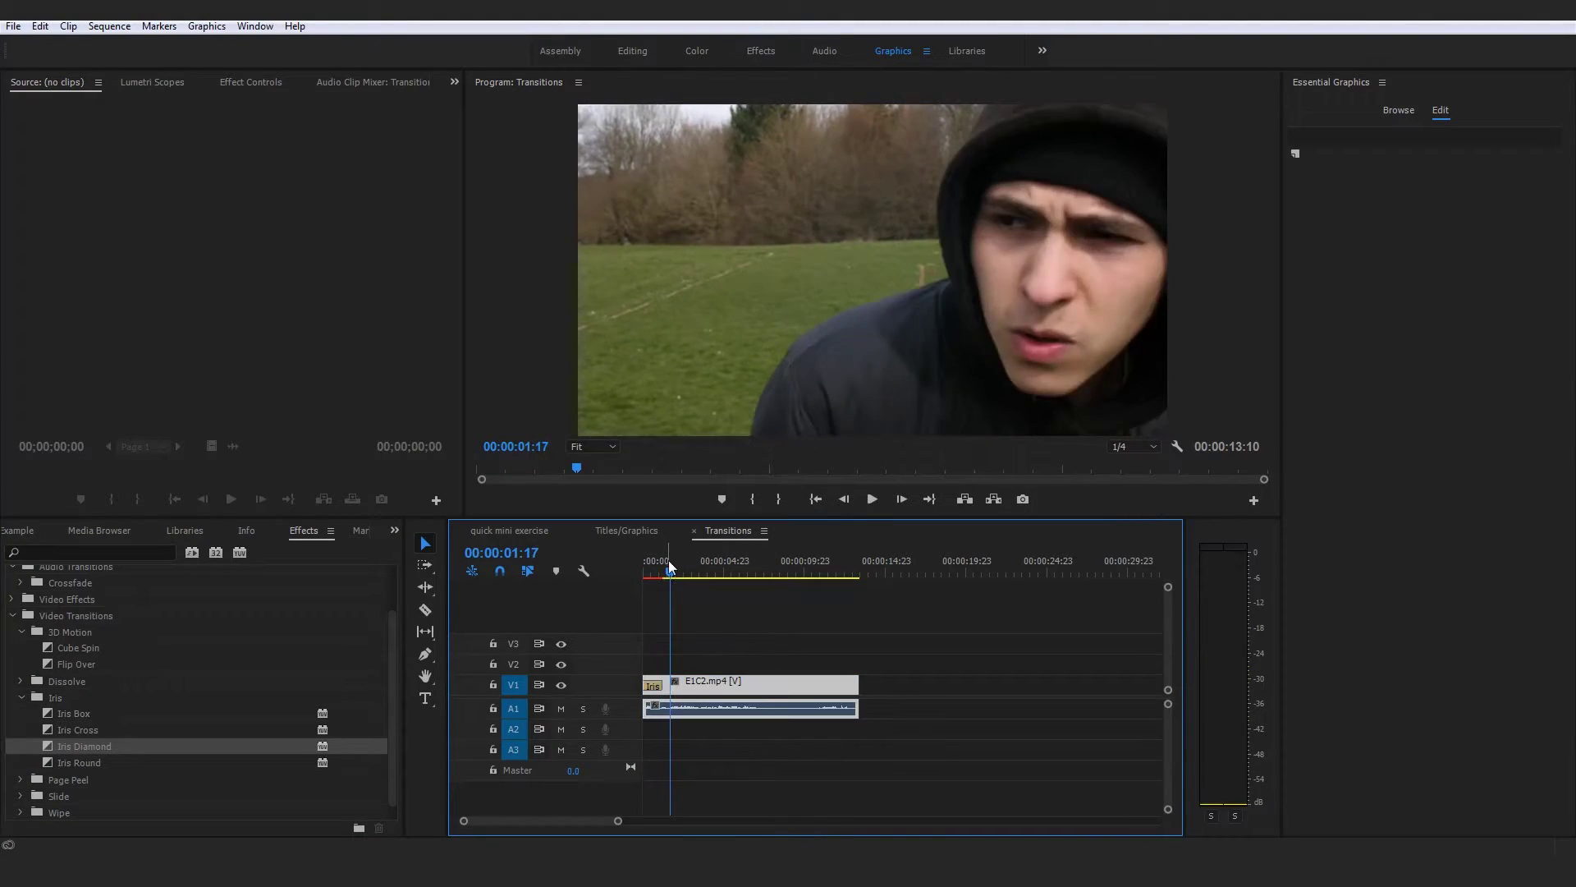
pyautogui.moveTo(668, 565); pyautogui.dragTo(643, 564)
pyautogui.press('space')
pyautogui.press('space')
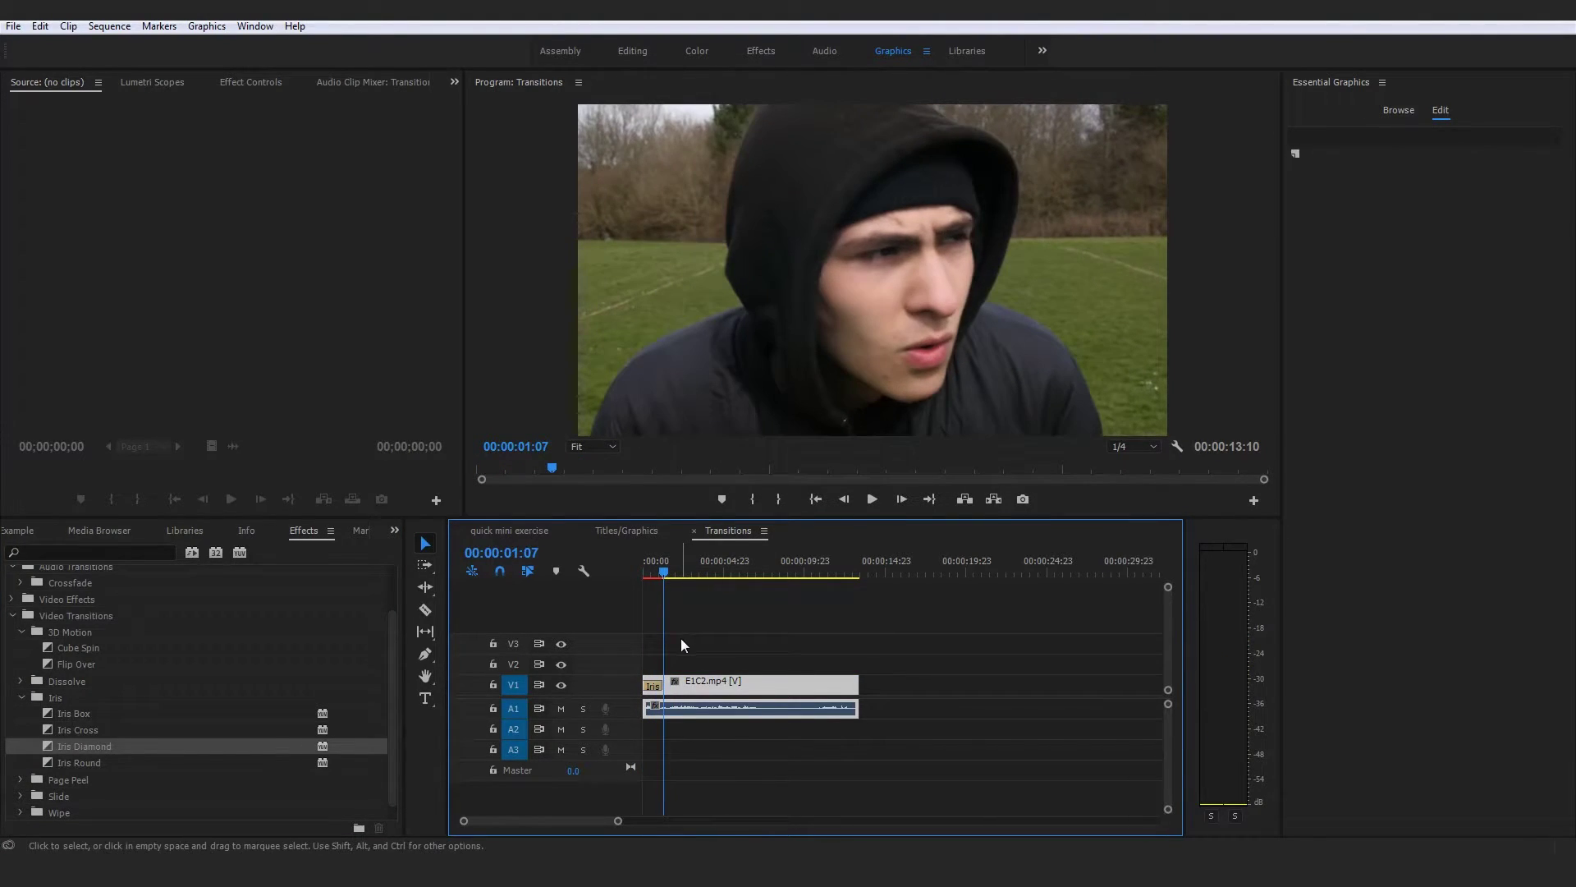
pyautogui.hotkey('ctrl', 'z')
pyautogui.press('Home')
# Apply the Page Peel transition from the Page Peel group to the start of the E1C2.mp4 clip
pyautogui.scroll(-1, 156, 688)
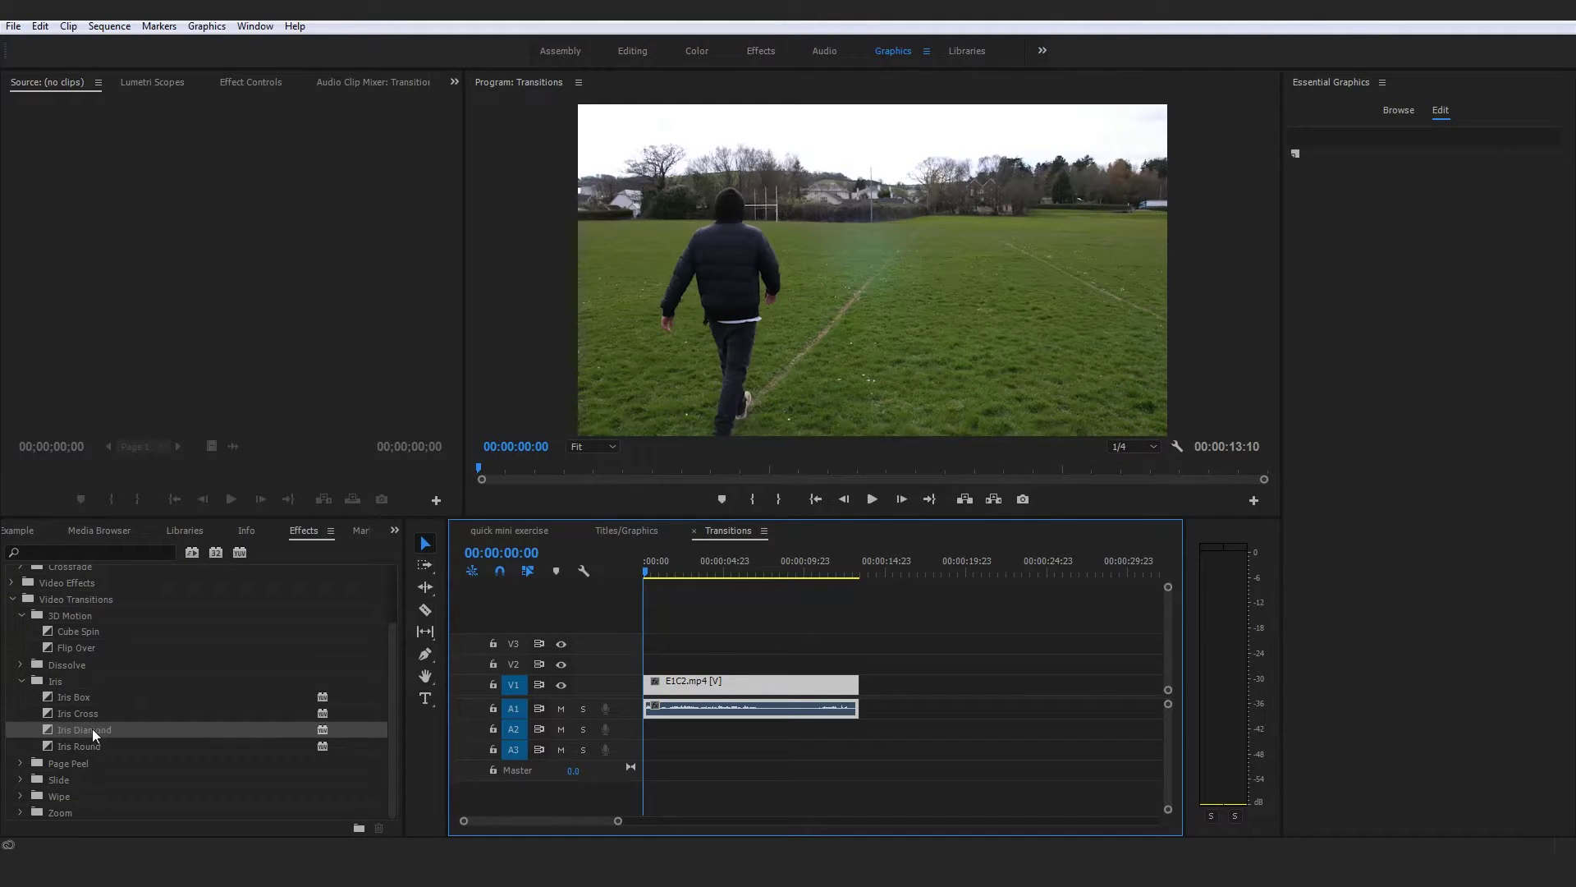
pyautogui.click(21, 681)
pyautogui.click(20, 697)
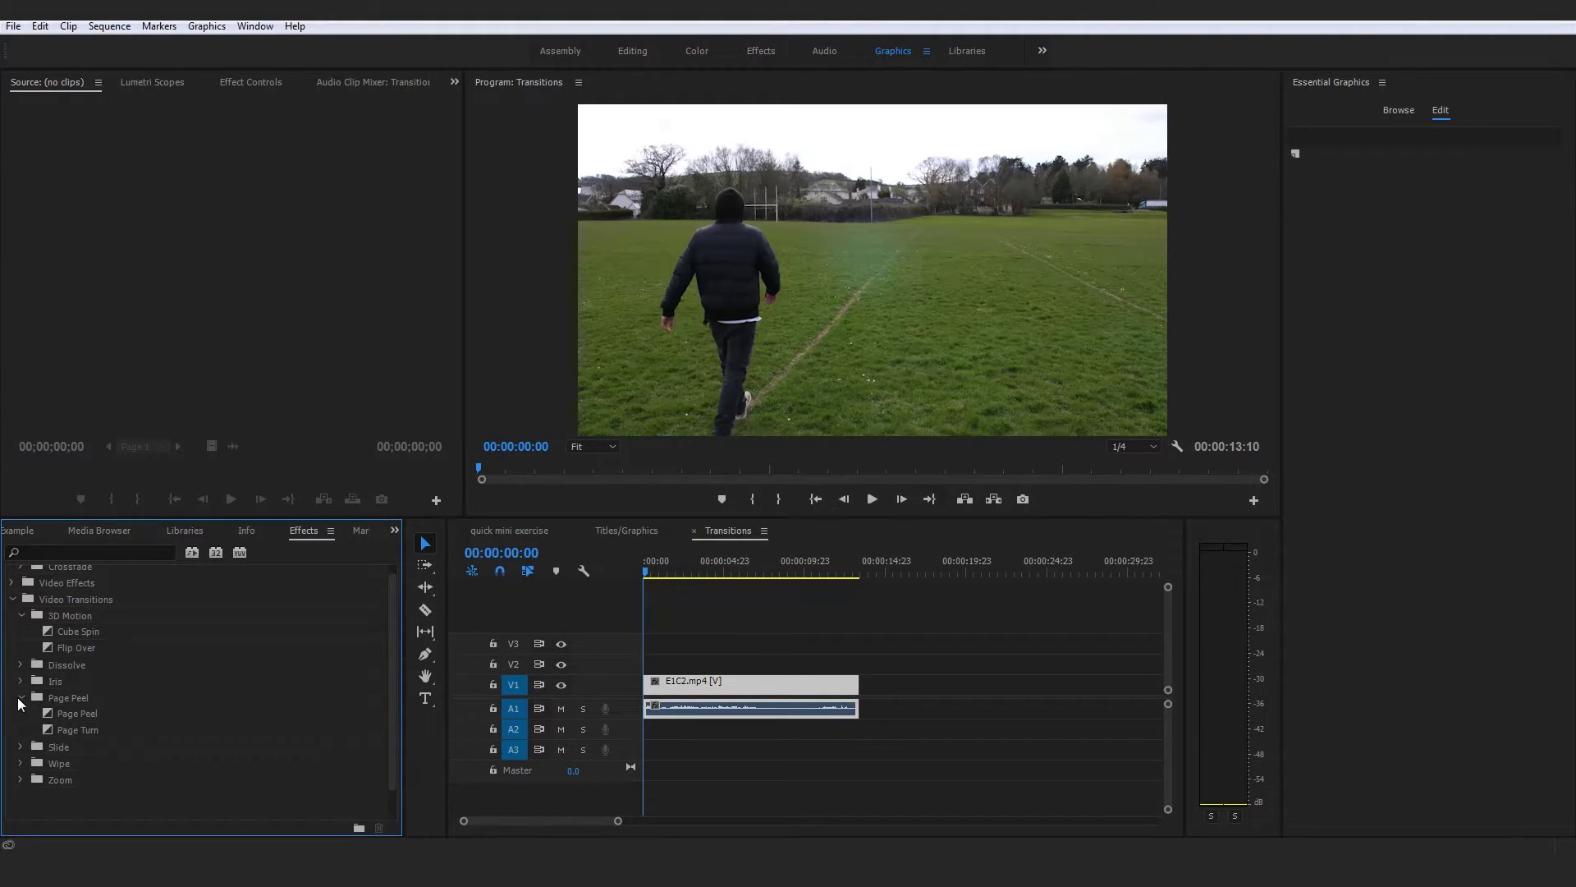
pyautogui.moveTo(46, 713); pyautogui.dragTo(653, 683)
# Play the Page Peel transition twice from the sequence start, and undo it
pyautogui.press('space')
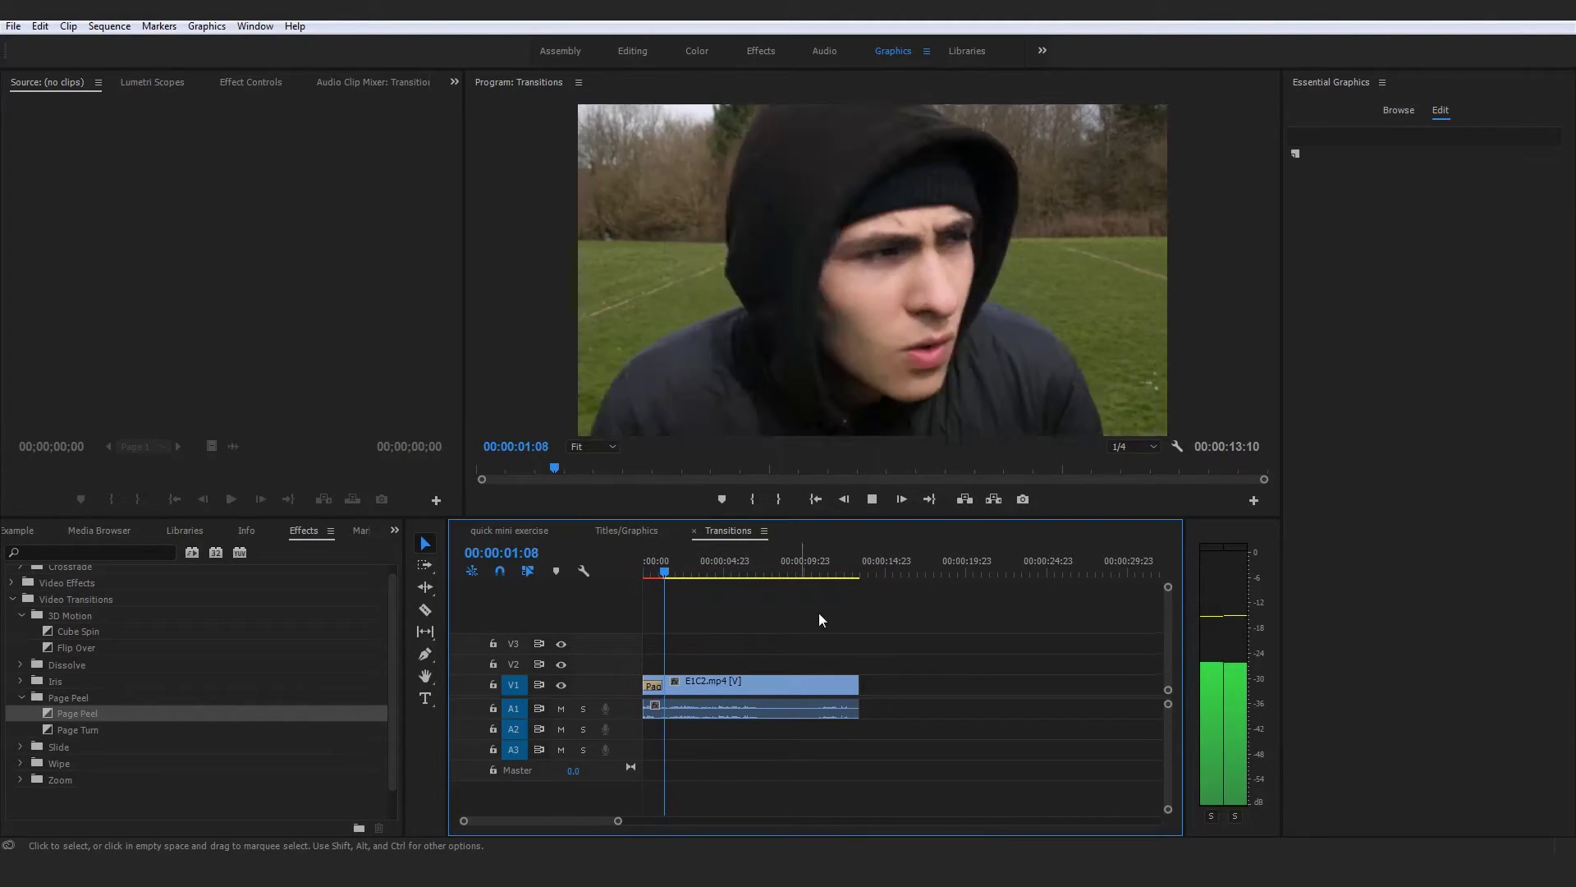
pyautogui.click(643, 566)
pyautogui.press('space')
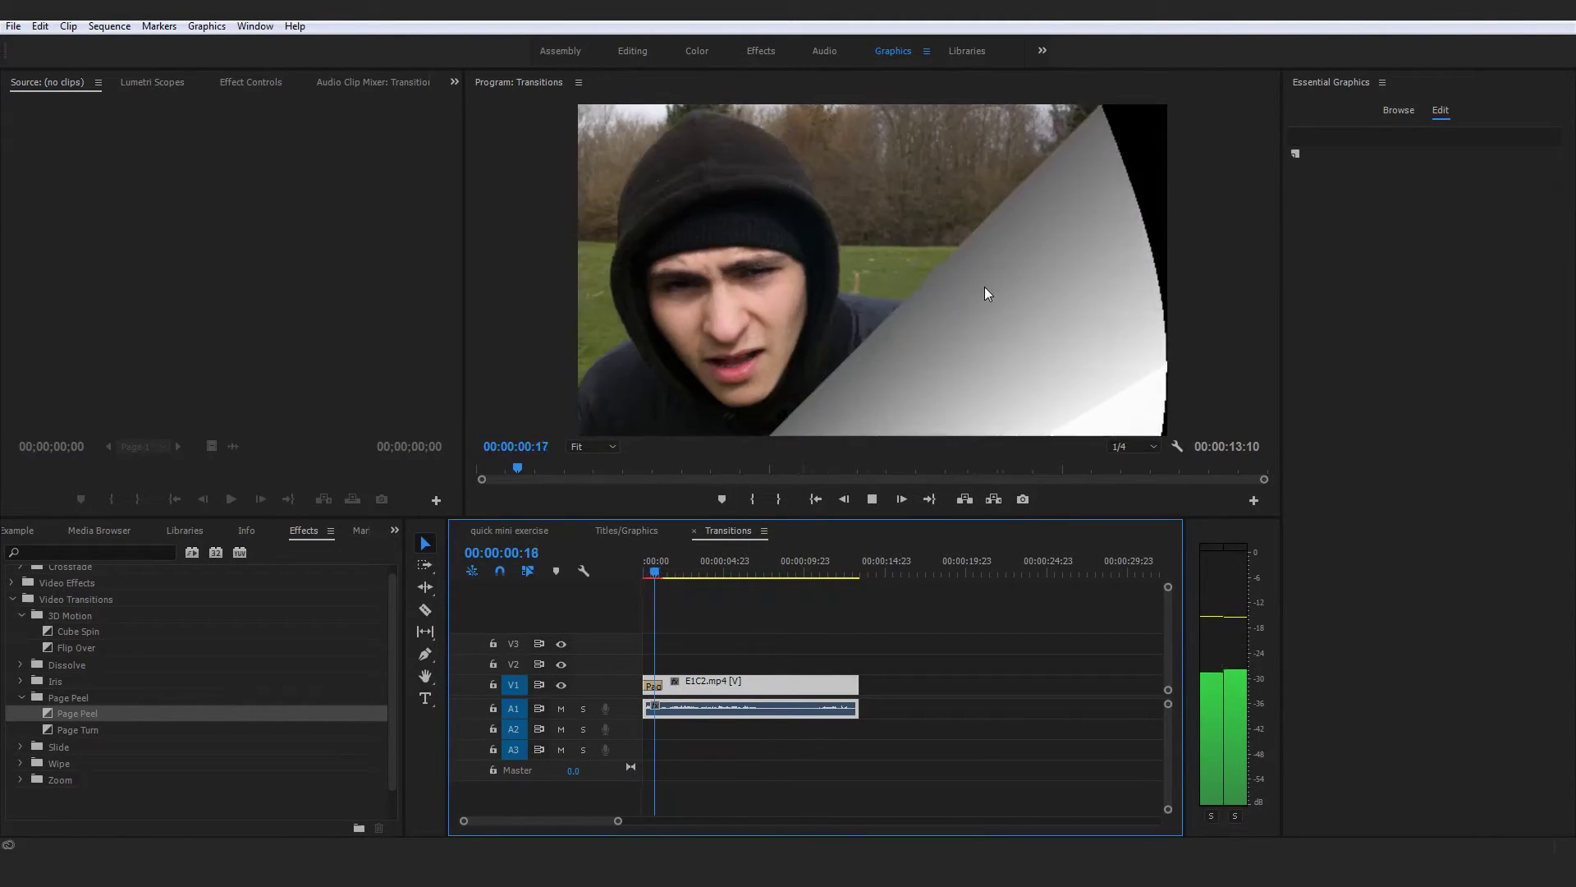
pyautogui.press('space')
pyautogui.hotkey('ctrl', 'z')
# Apply the Page Turn transition to the start of the E1C2.mp4 clip and preview it
pyautogui.moveTo(58, 729); pyautogui.dragTo(640, 681)
pyautogui.click(644, 567)
pyautogui.press('space')
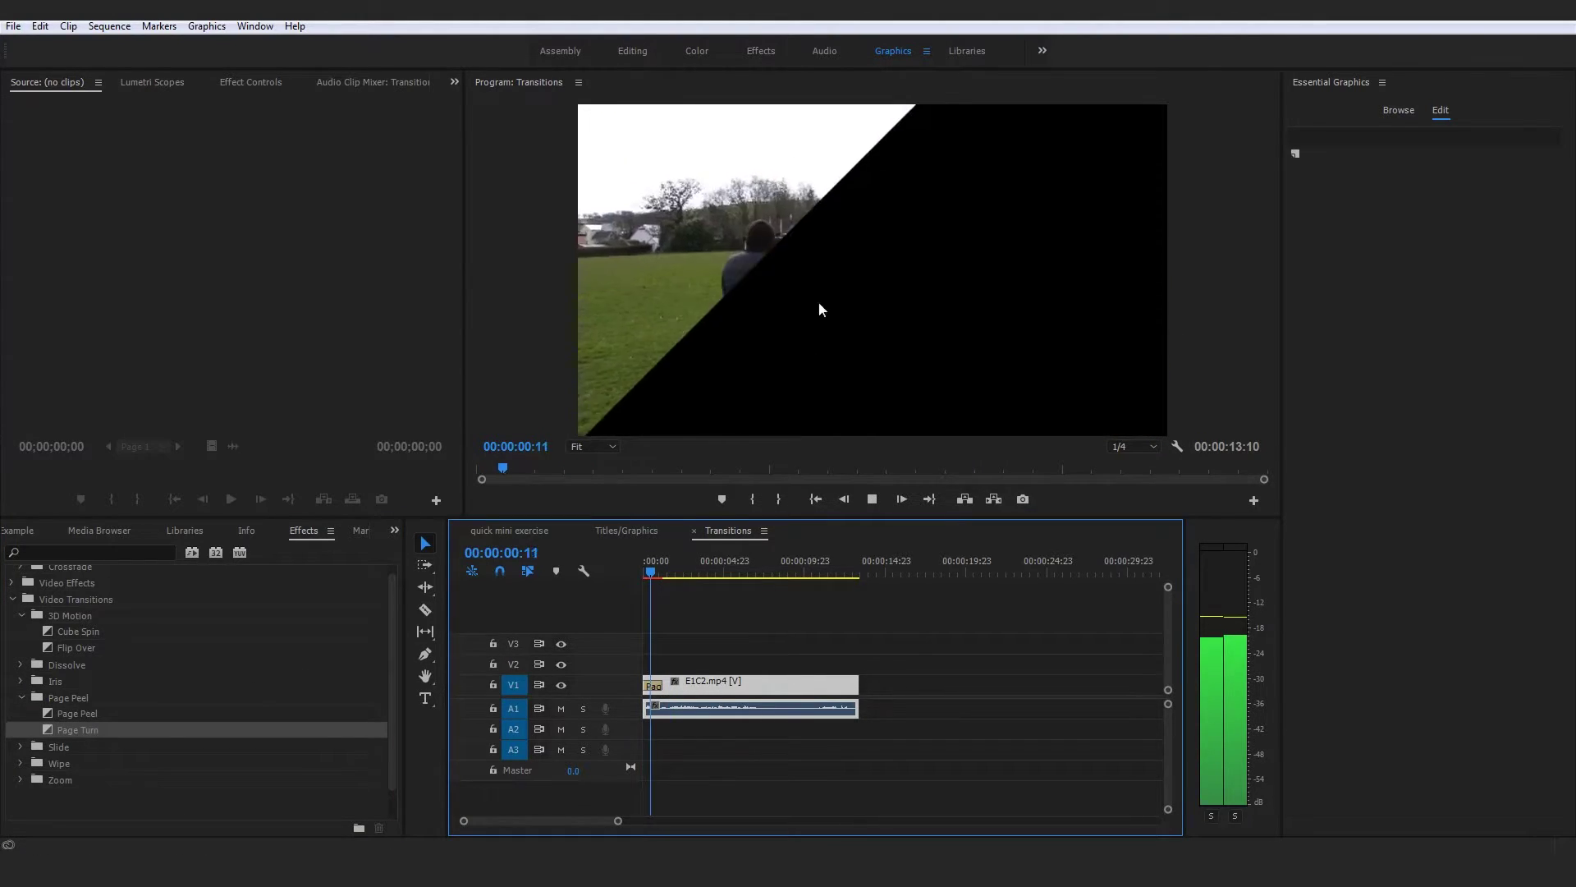
# Replay the Page Turn transition from the sequence start, and undo it
pyautogui.click(649, 567)
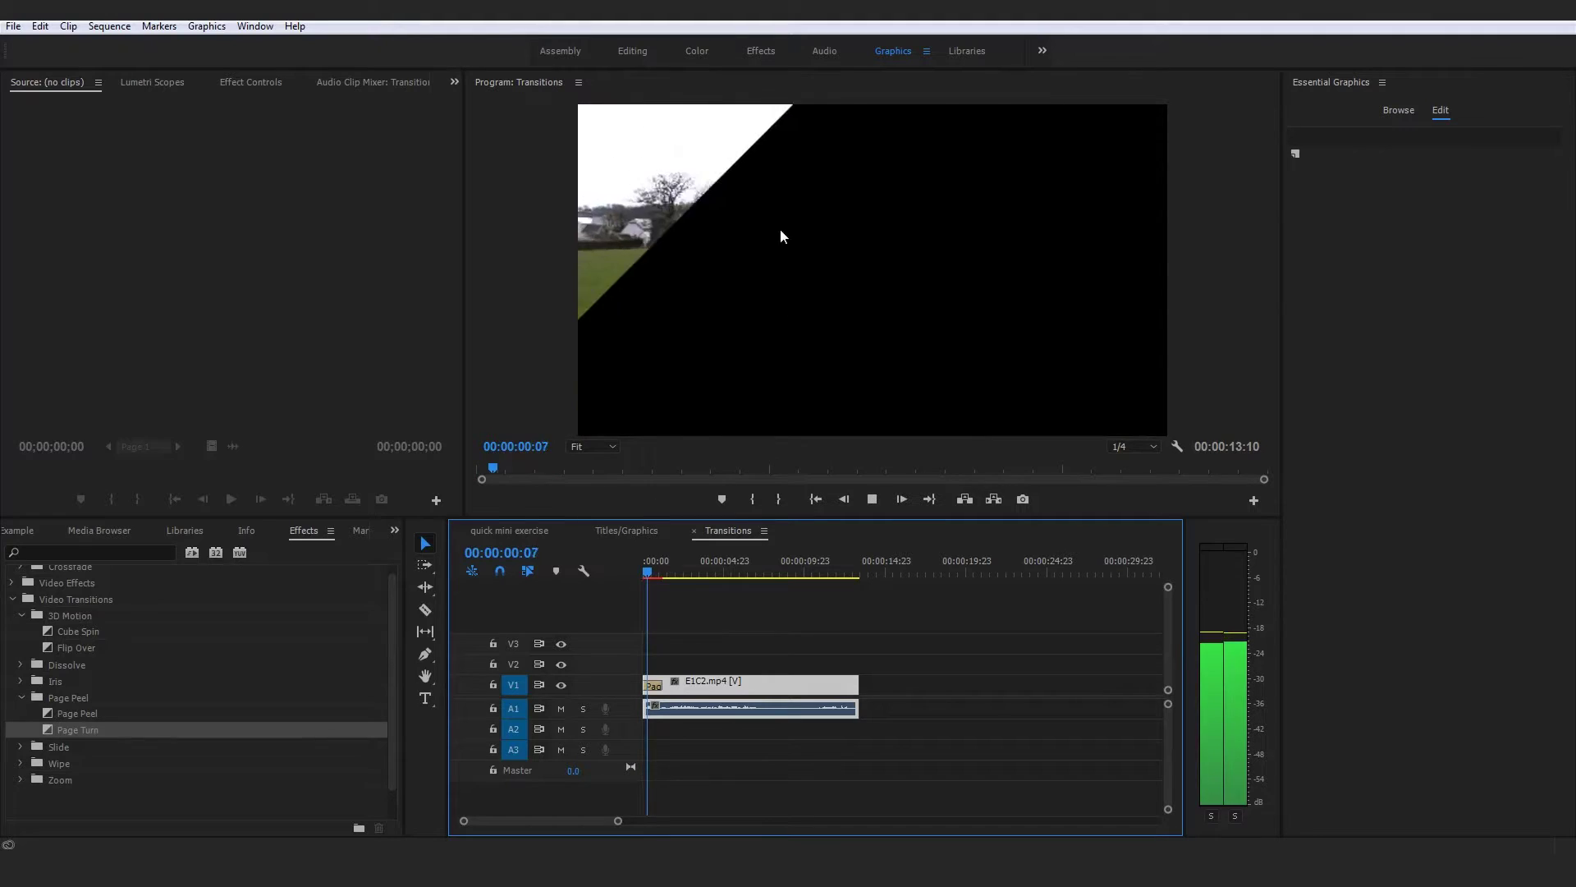
pyautogui.press('space')
pyautogui.click(643, 570)
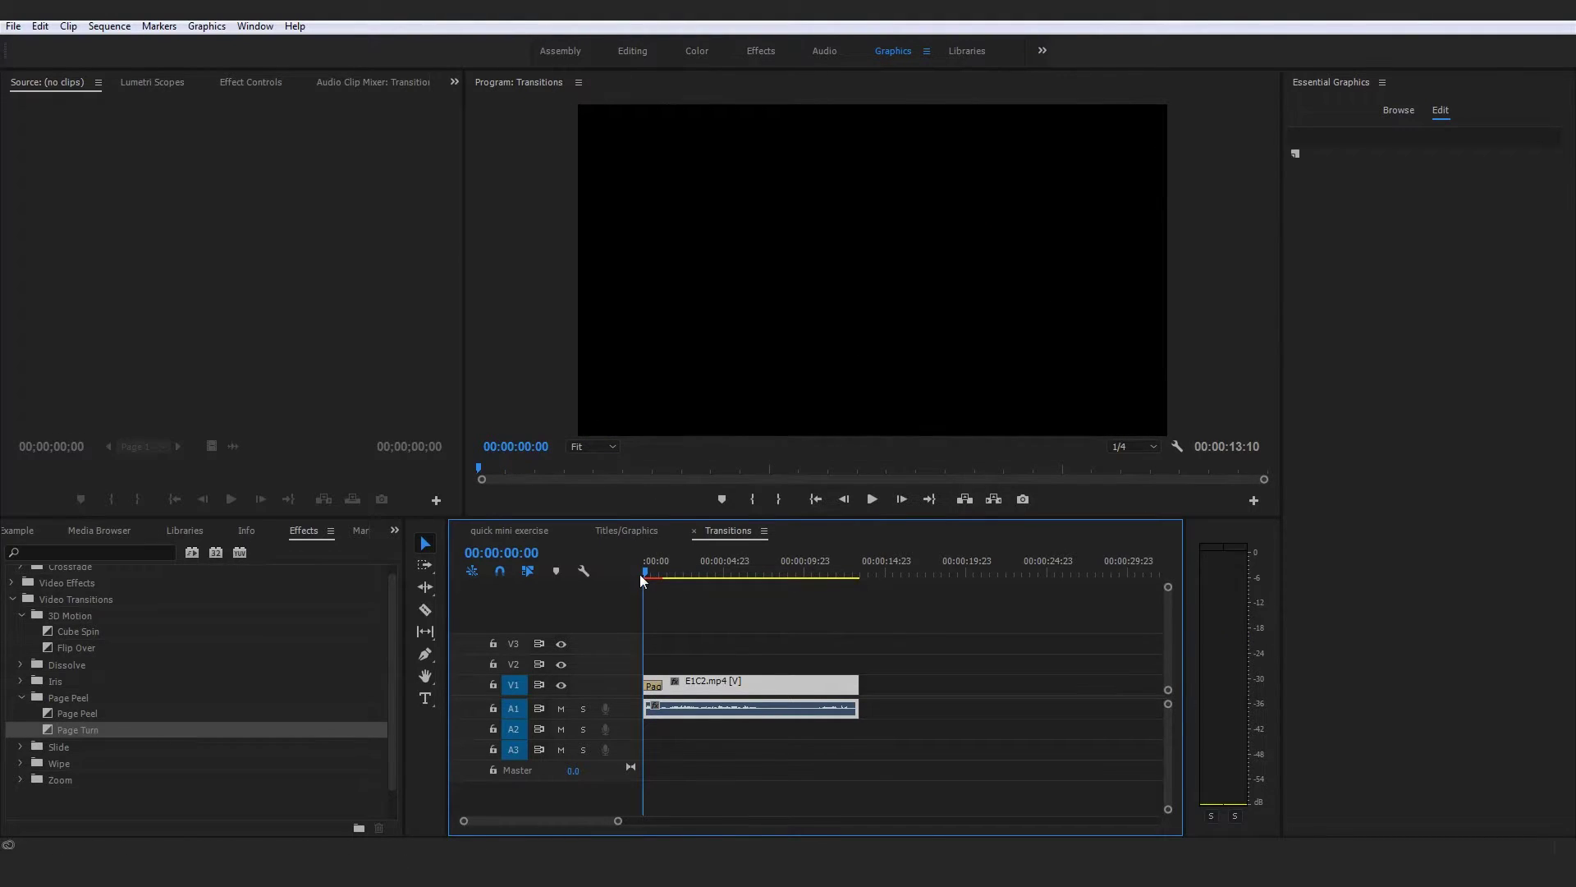
pyautogui.press('space')
pyautogui.hotkey('ctrl', 'z')
pyautogui.moveTo(670, 574); pyautogui.dragTo(637, 577)
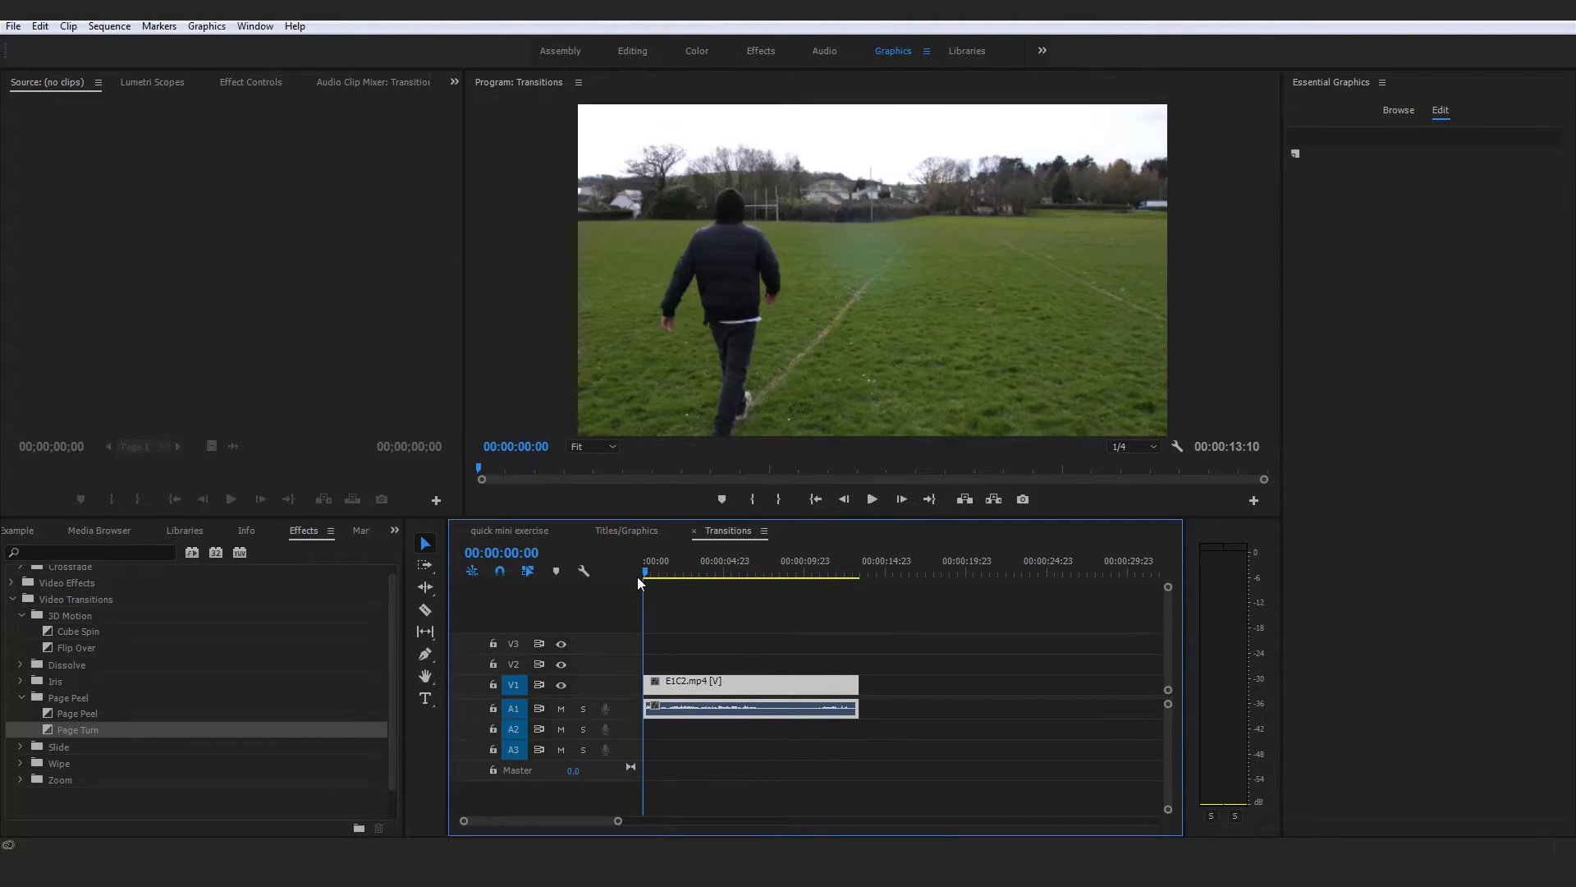
# Apply the Push transition from the Slide group to the start of the E1C2.mp4 clip
pyautogui.click(21, 697)
pyautogui.click(21, 713)
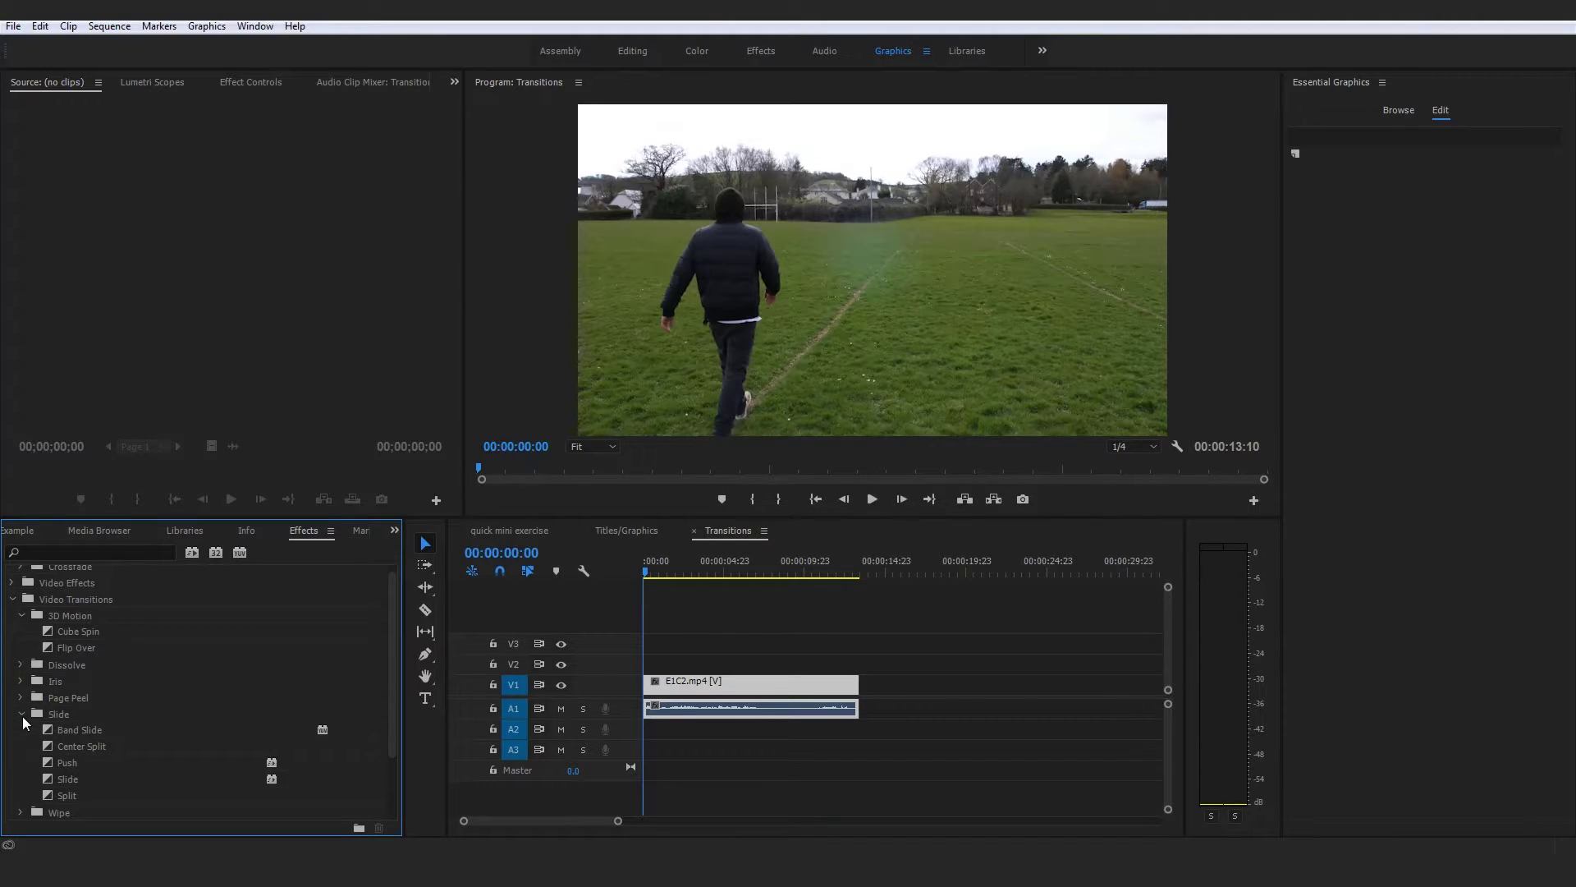
pyautogui.scroll(2, 54, 731)
pyautogui.scroll(-2, 51, 763)
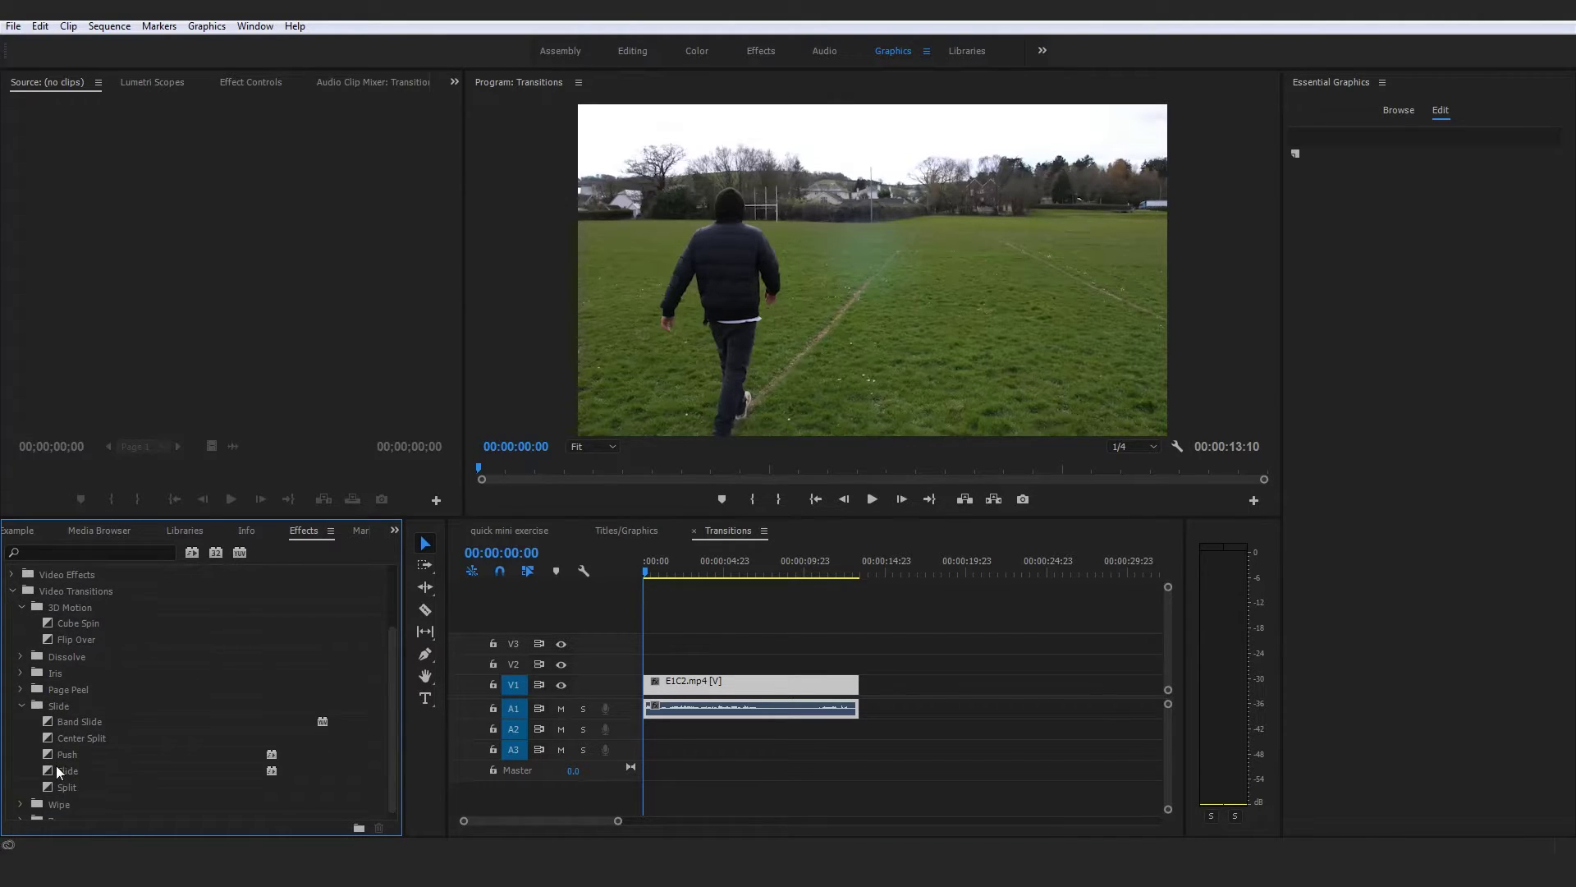
pyautogui.moveTo(51, 749); pyautogui.dragTo(650, 684)
# Preview the Push transition on the clip, and undo it
pyautogui.press('space')
pyautogui.press('space')
pyautogui.hotkey('ctrl', 'z')
# Apply the Slide transition to the start of the E1C2.mp4 clip and preview it from the sequence start
pyautogui.moveTo(53, 757); pyautogui.dragTo(651, 685)
pyautogui.press('Home')
pyautogui.press('space')
pyautogui.press('space')
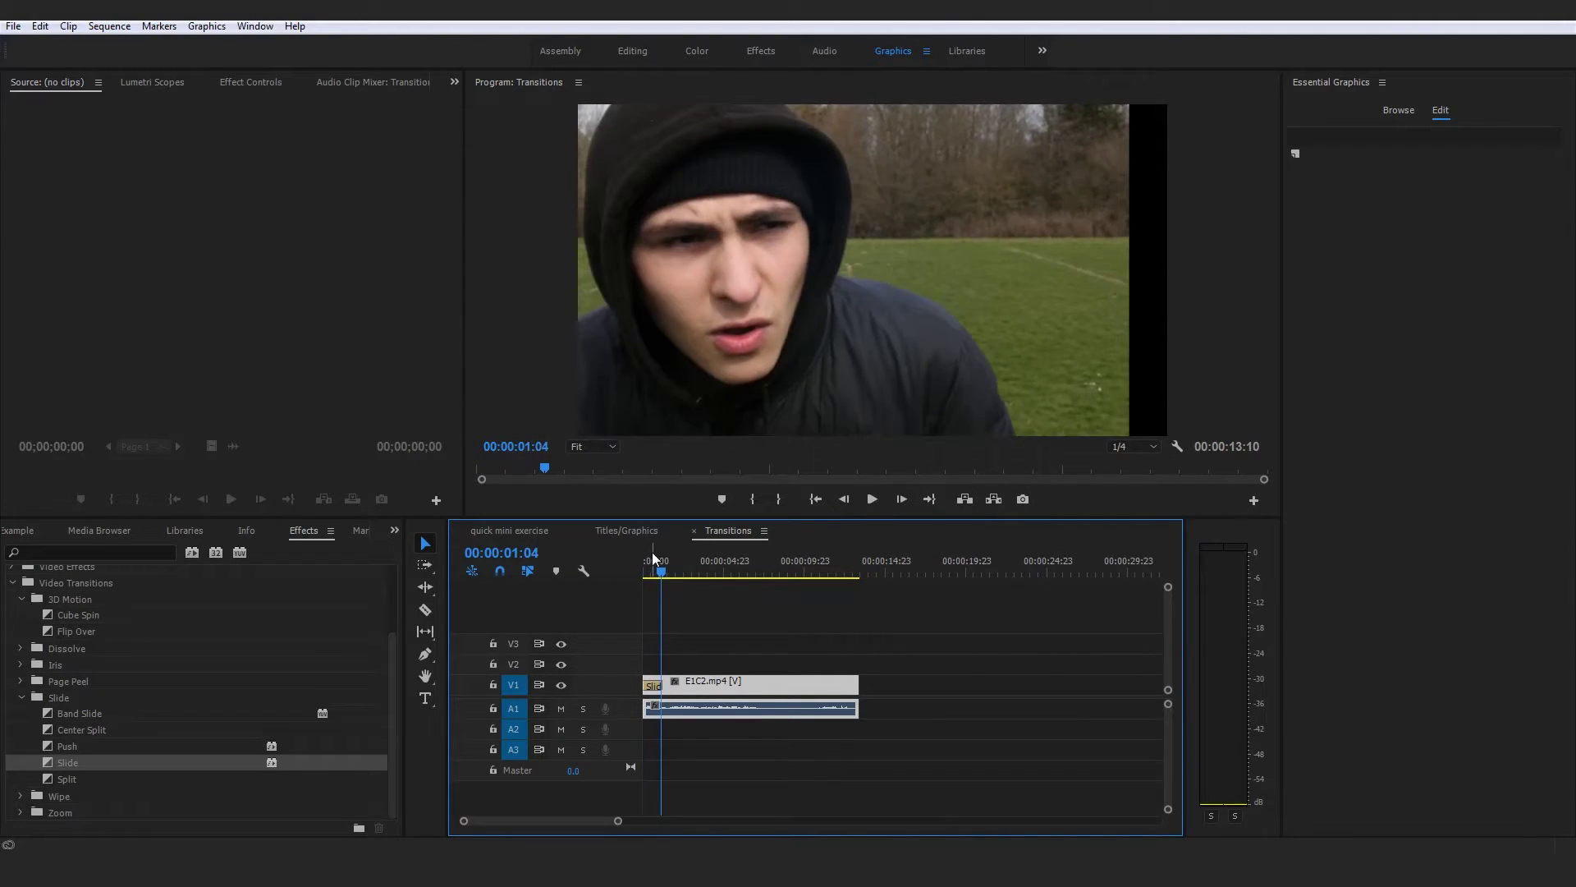
# Replay the Slide transition from the sequence start, and undo it
pyautogui.click(645, 558)
pyautogui.press('space')
pyautogui.press('space')
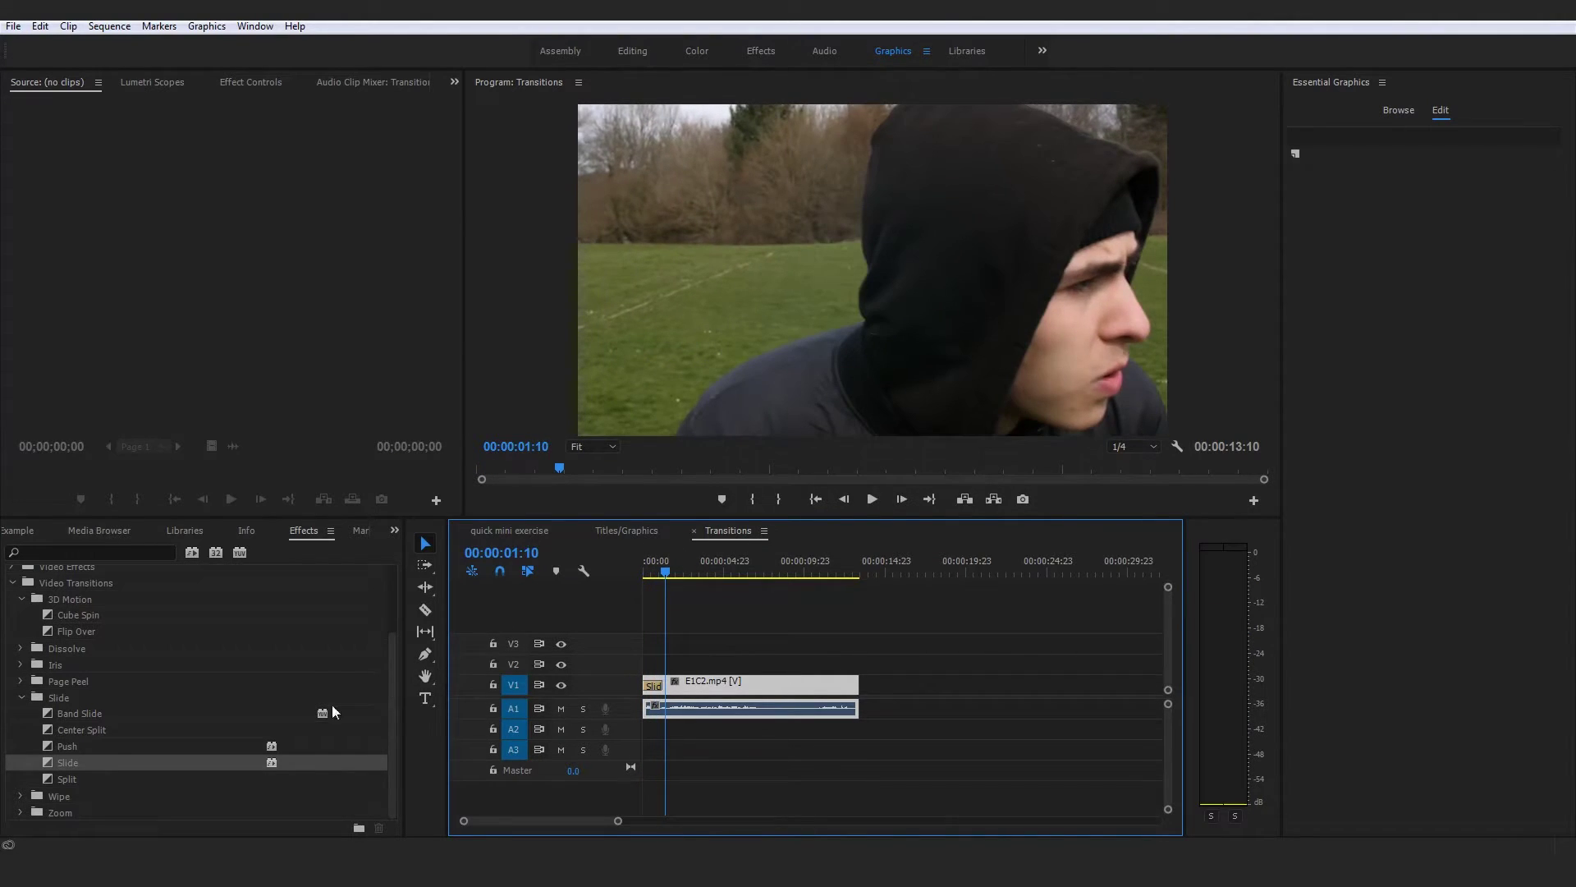
pyautogui.hotkey('ctrl', 'z')
# Try the Split transition on the start of the E1C2.mp4 clip, and undo it after previewing
pyautogui.moveTo(65, 777); pyautogui.dragTo(652, 688)
pyautogui.press('Home')
pyautogui.press('space')
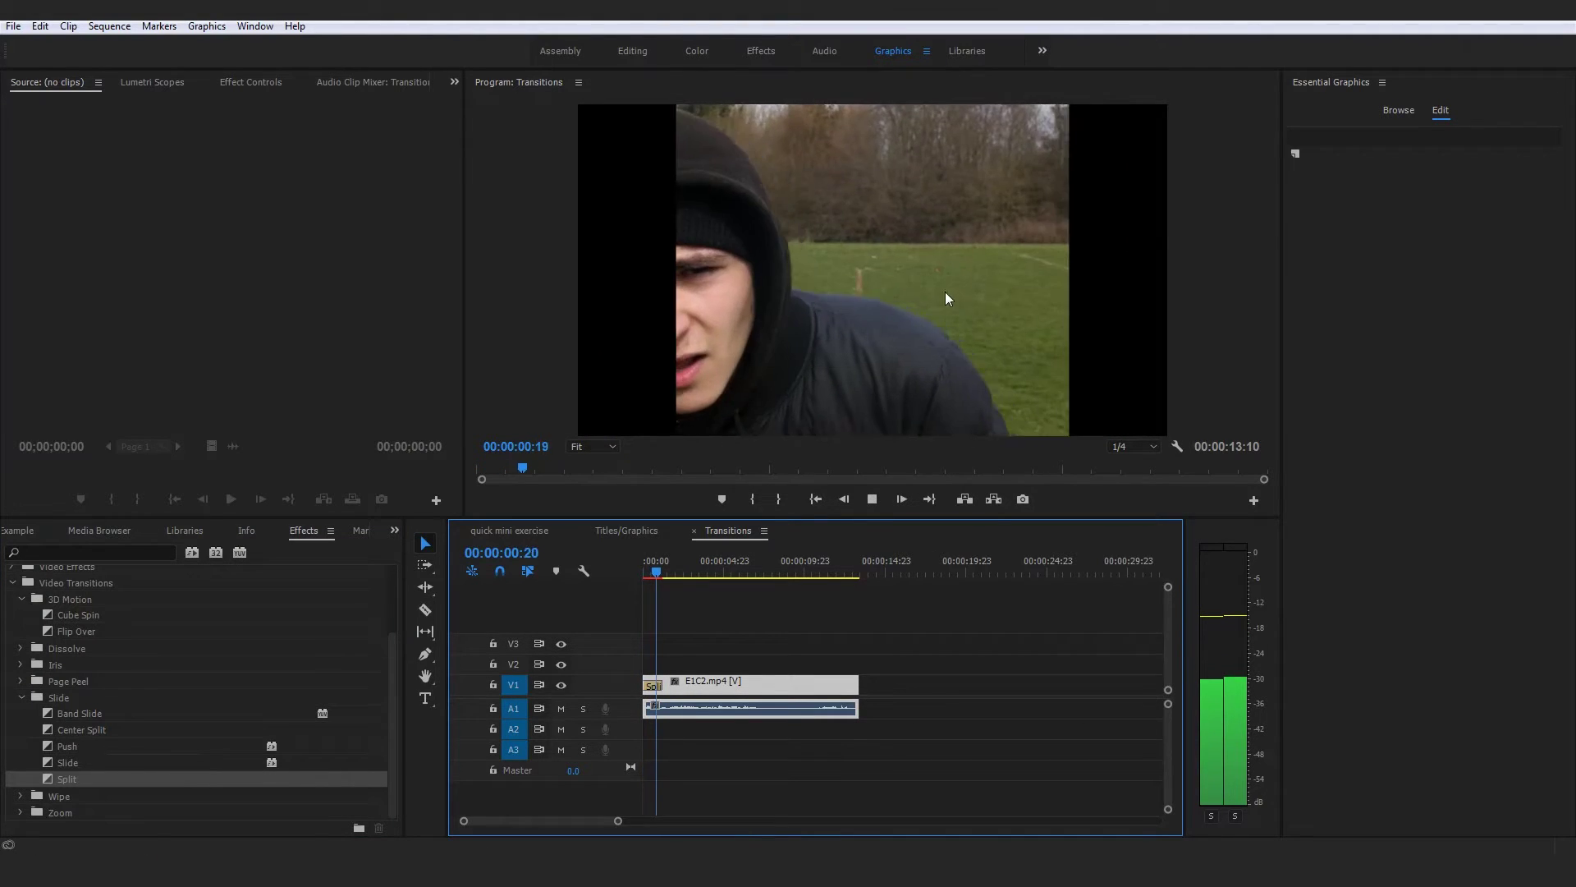
pyautogui.hotkey('ctrl', 'z')
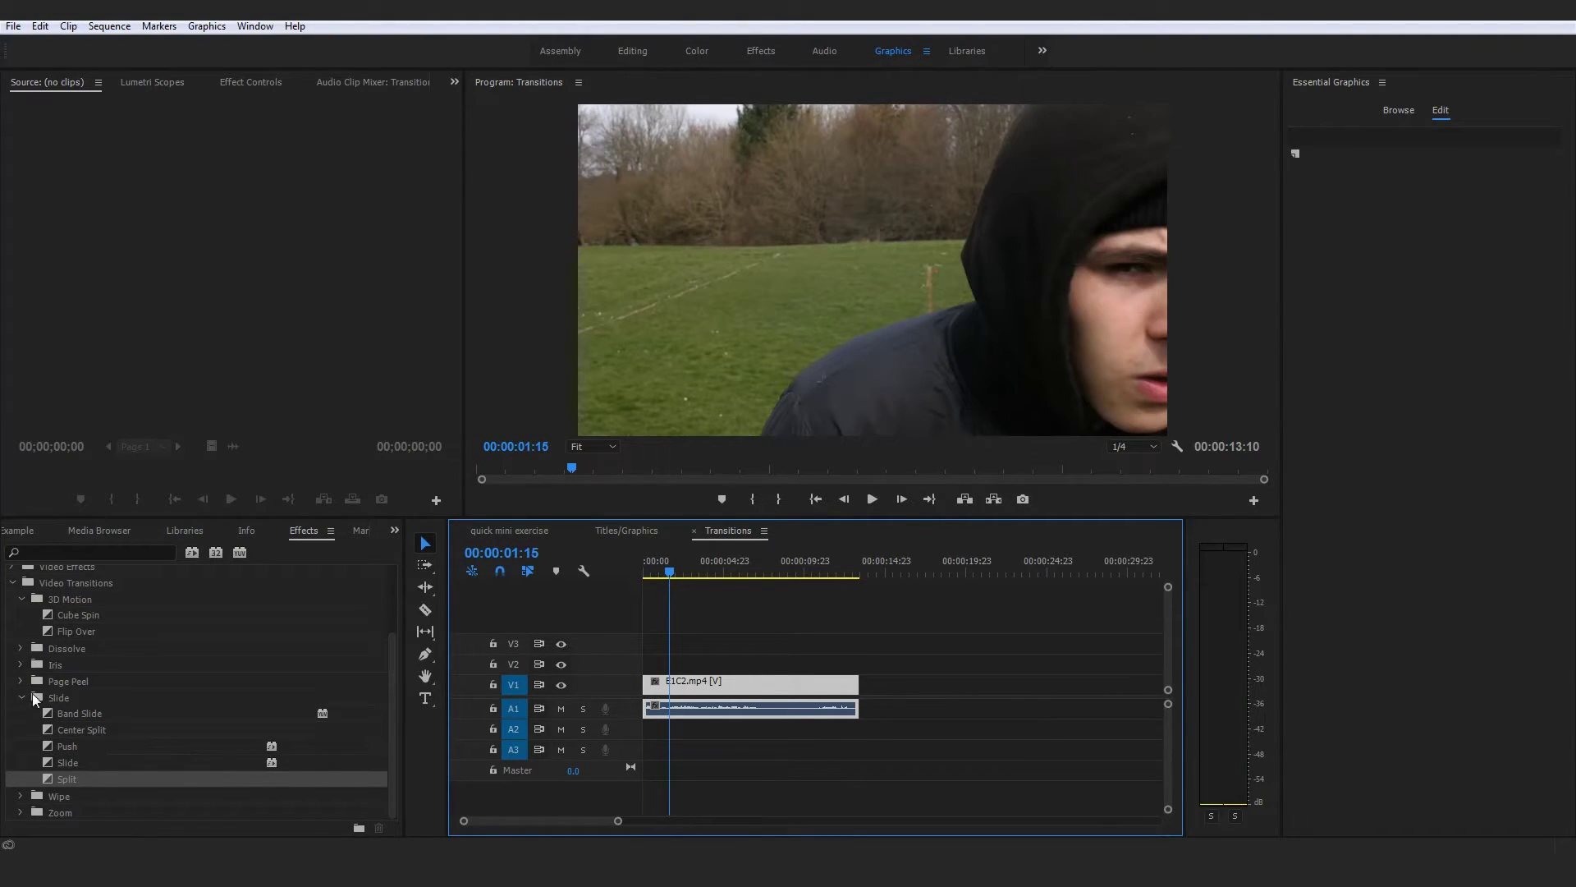
# Apply the Band Slide transition to the start of the E1C2.mp4 clip and preview it from the sequence start
pyautogui.click(52, 696)
pyautogui.moveTo(92, 718); pyautogui.dragTo(657, 684)
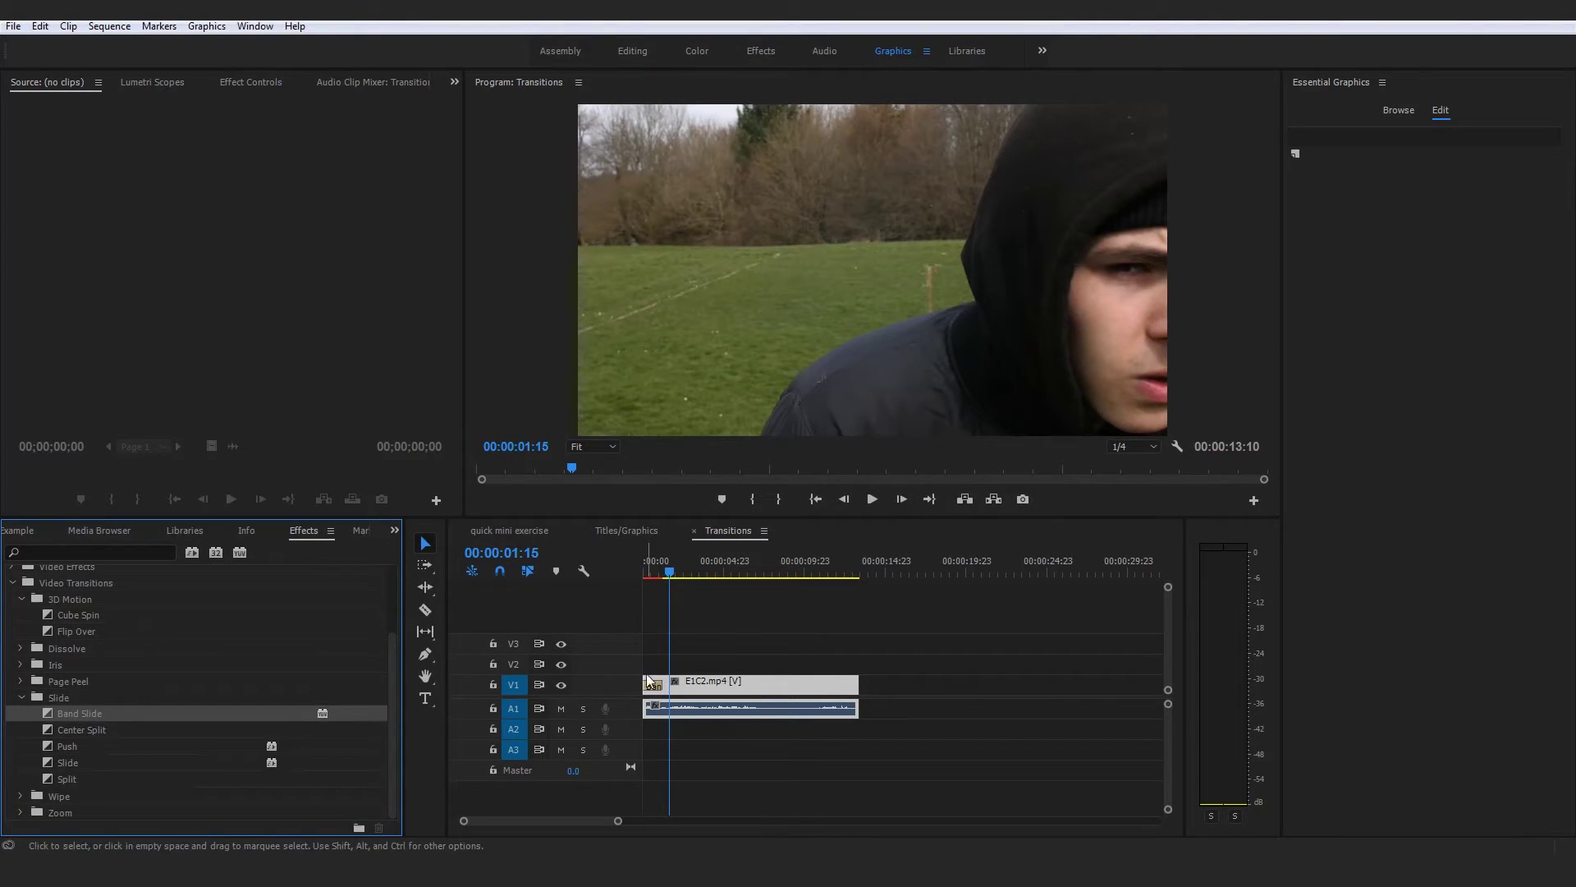
pyautogui.click(569, 583)
pyautogui.press('Home')
pyautogui.press('space')
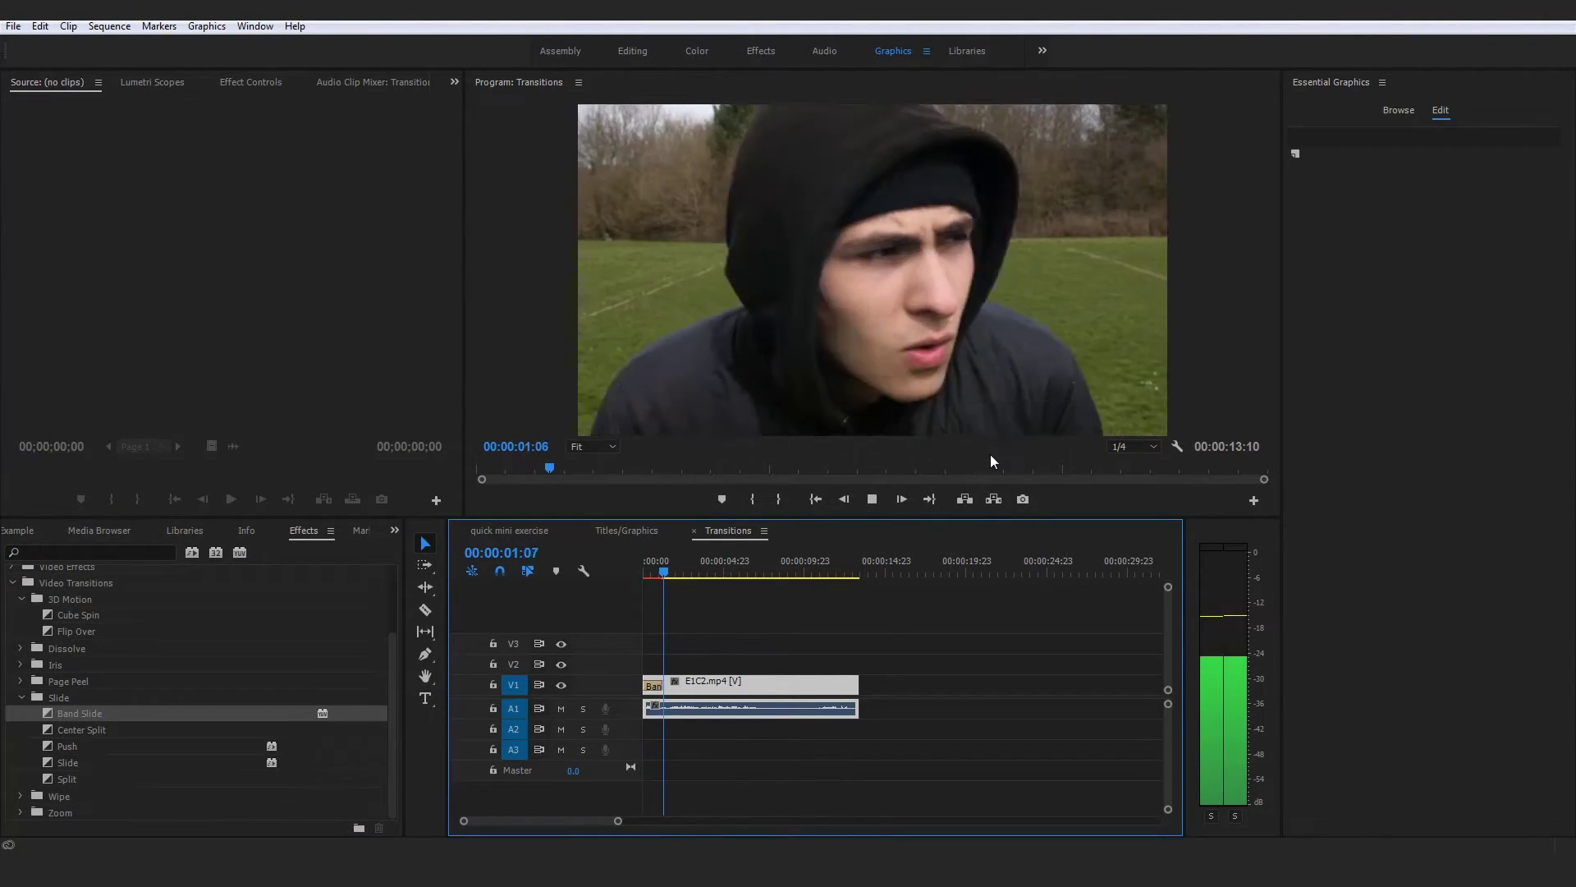
# Stop the preview, undo the Band Slide transition and collapse the Slide transitions group
pyautogui.press('space')
pyautogui.hotkey('ctrl', 'z')
pyautogui.click(21, 697)
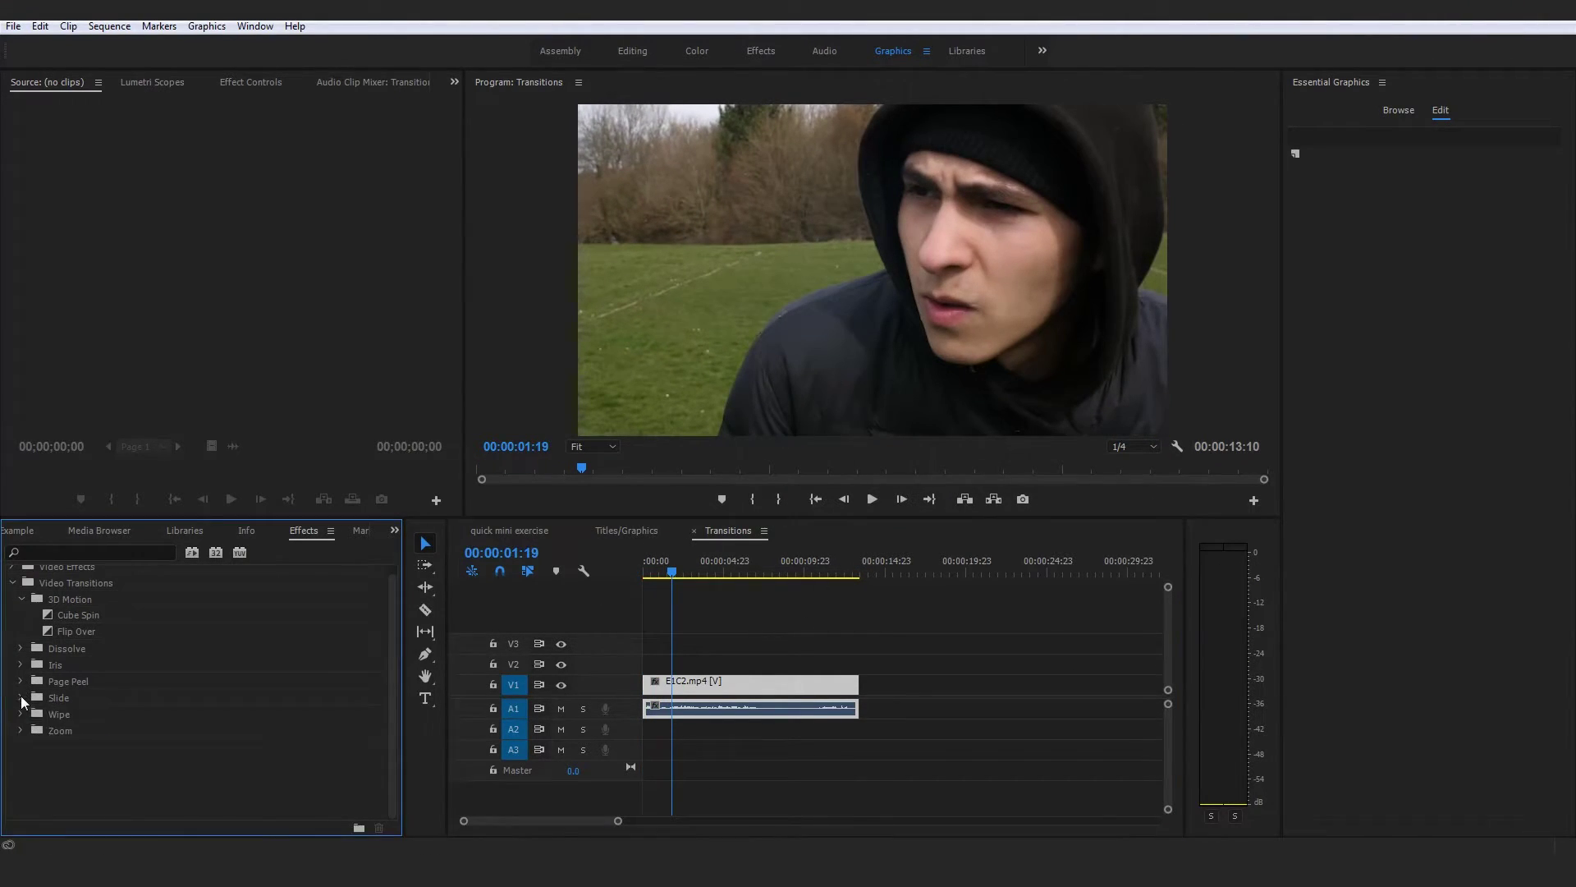
# Try the Radial Wipe transition from the Wipe group on the start of the E1C2.mp4 clip, and undo it after previewing
pyautogui.click(22, 714)
pyautogui.scroll(-4, 69, 738)
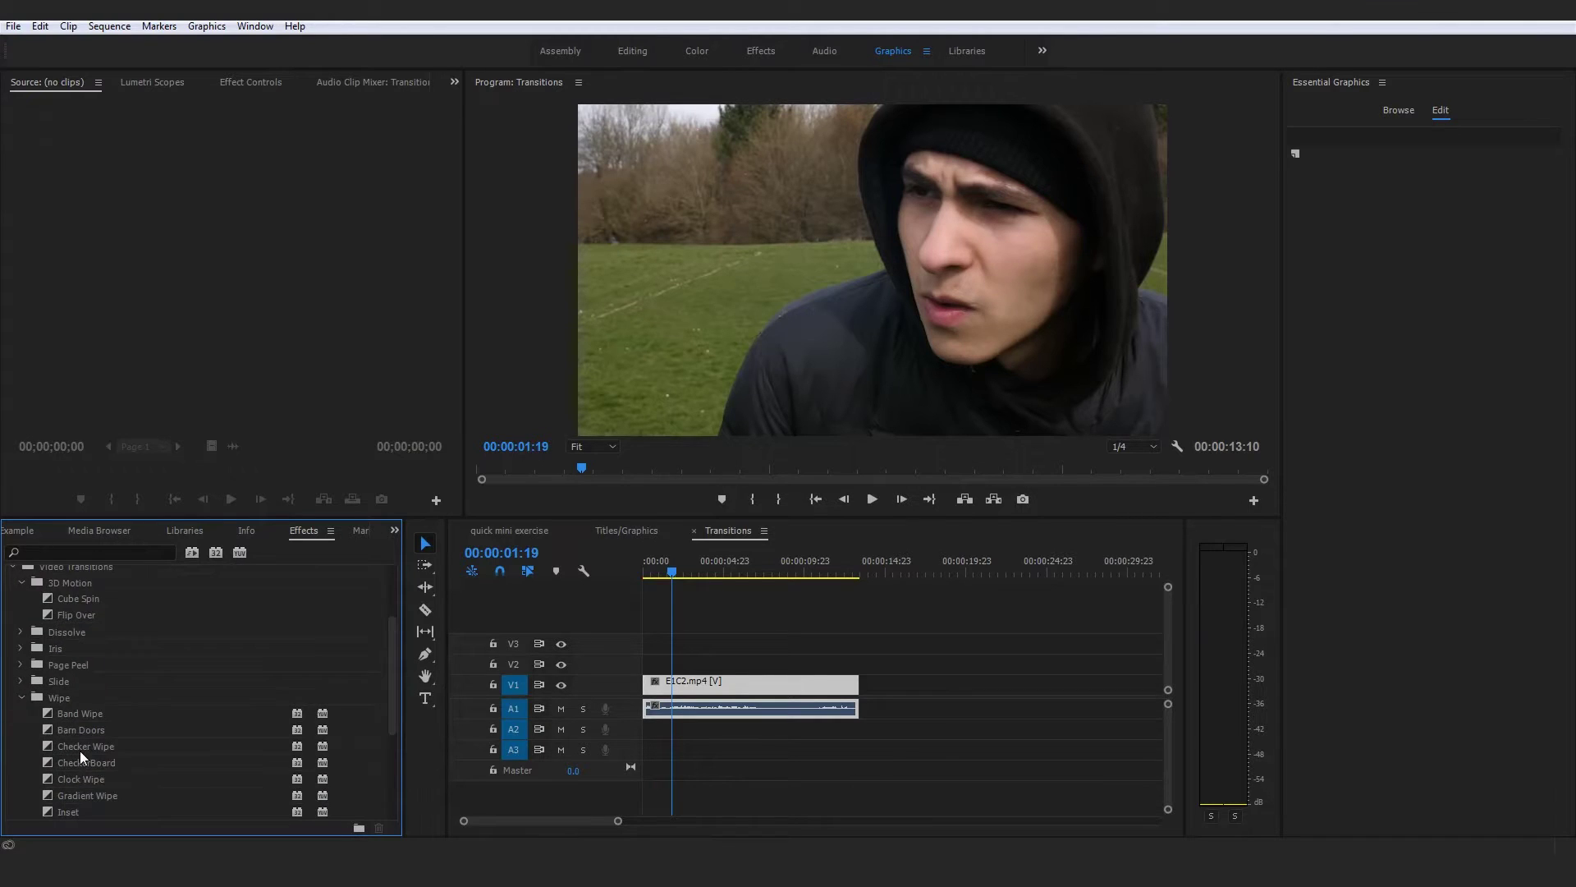
pyautogui.click(76, 762)
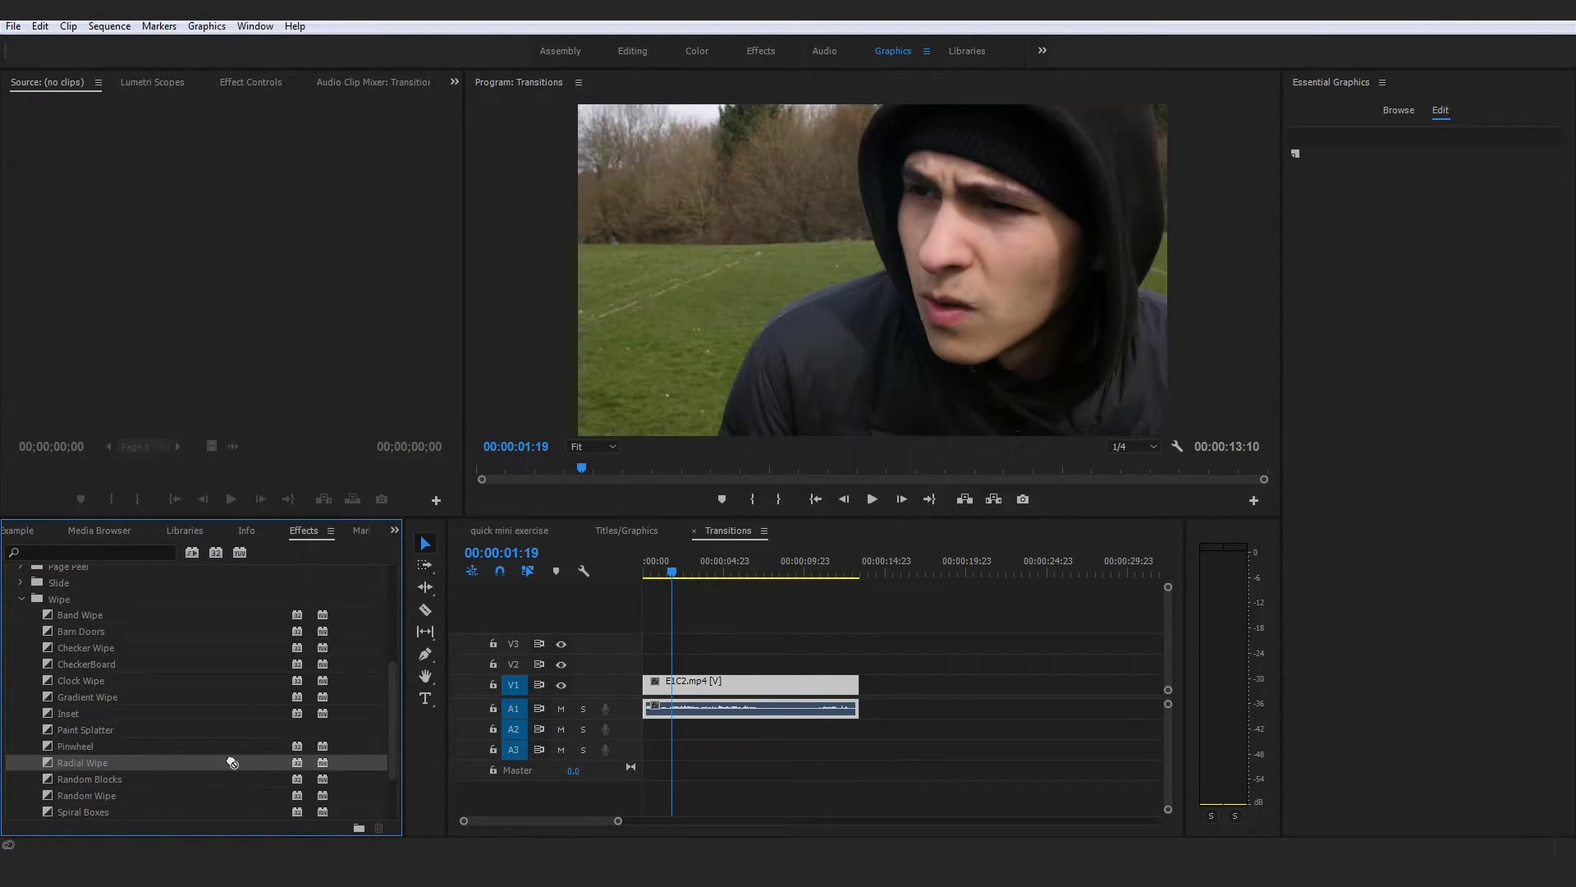
pyautogui.moveTo(115, 761); pyautogui.dragTo(652, 686)
pyautogui.press('Home')
pyautogui.press('space')
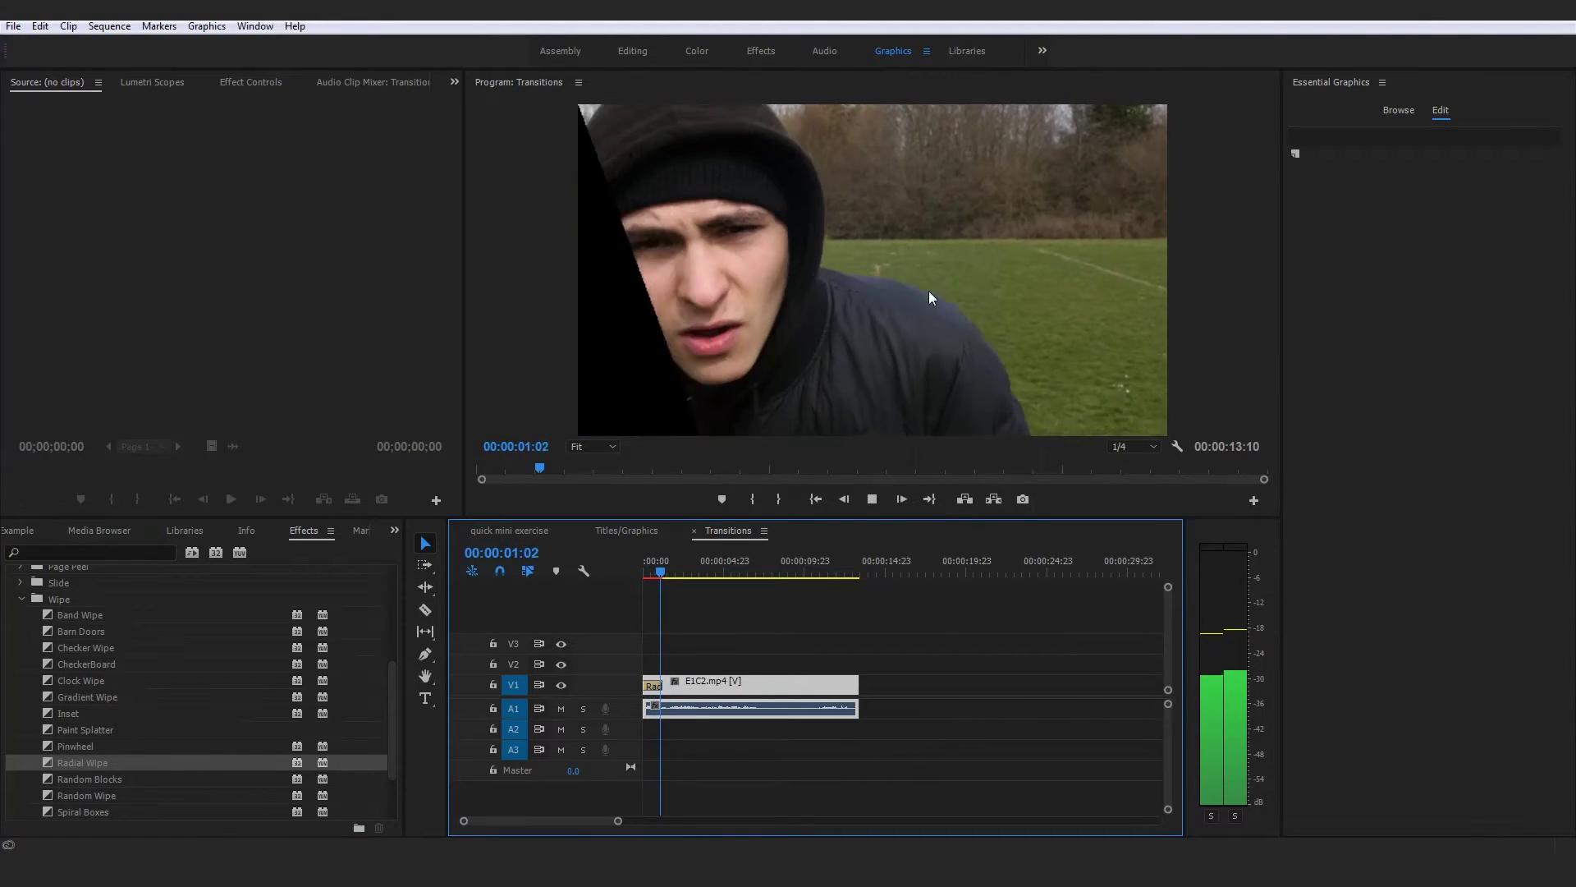
pyautogui.press('space')
pyautogui.hotkey('ctrl', 'z')
pyautogui.moveTo(657, 560); pyautogui.dragTo(598, 574)
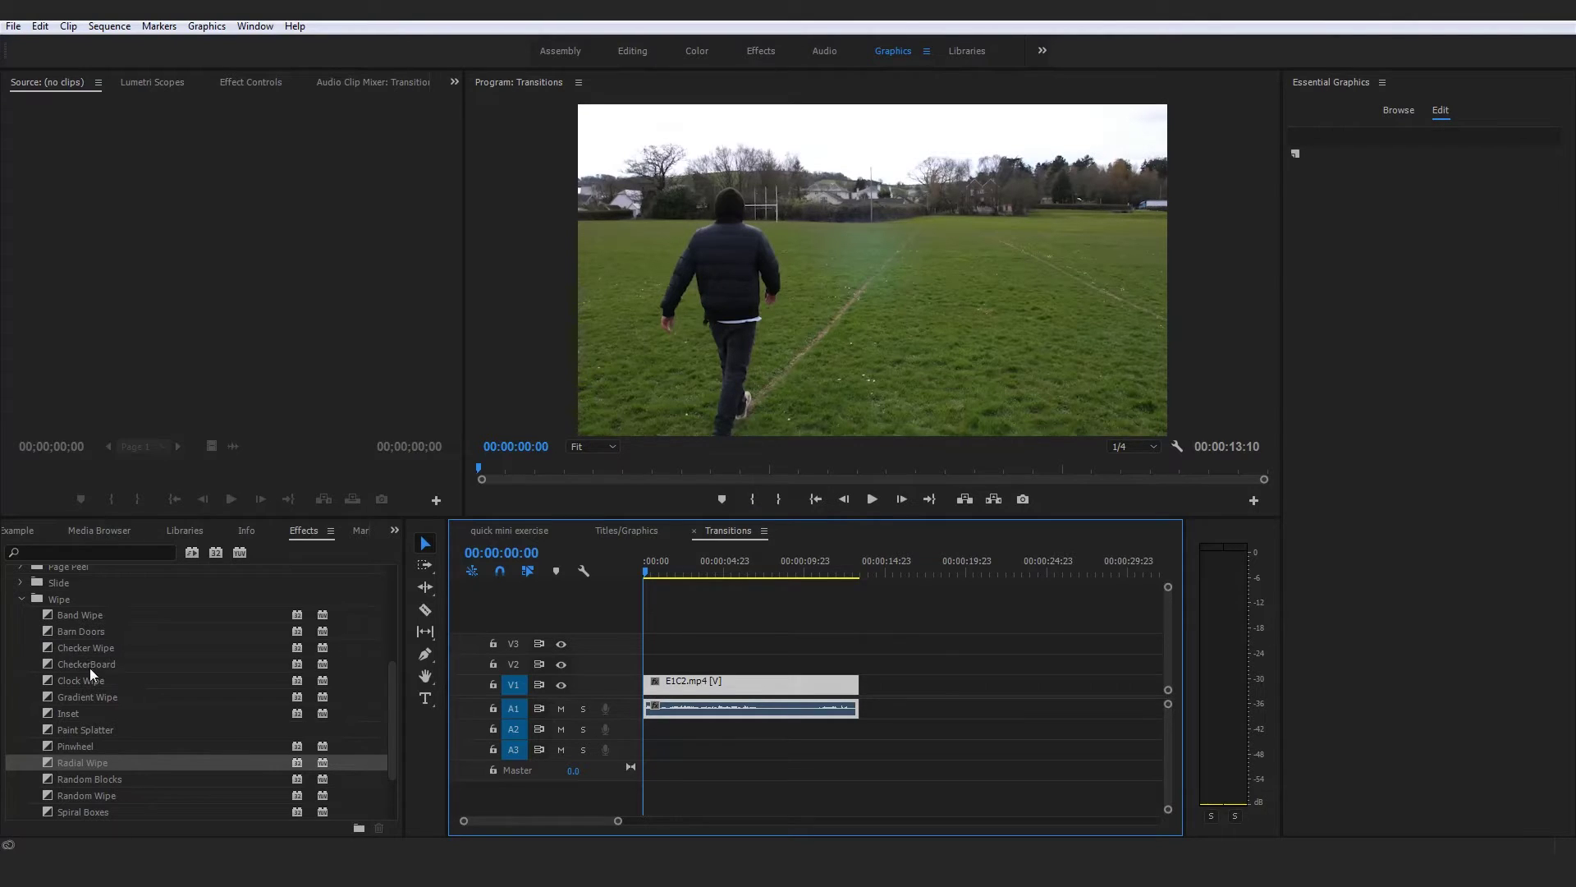
# Apply the Wipe transition to the start of the E1C2.mp4 clip and preview it from the sequence start
pyautogui.scroll(-1, 99, 680)
pyautogui.scroll(-1, 132, 742)
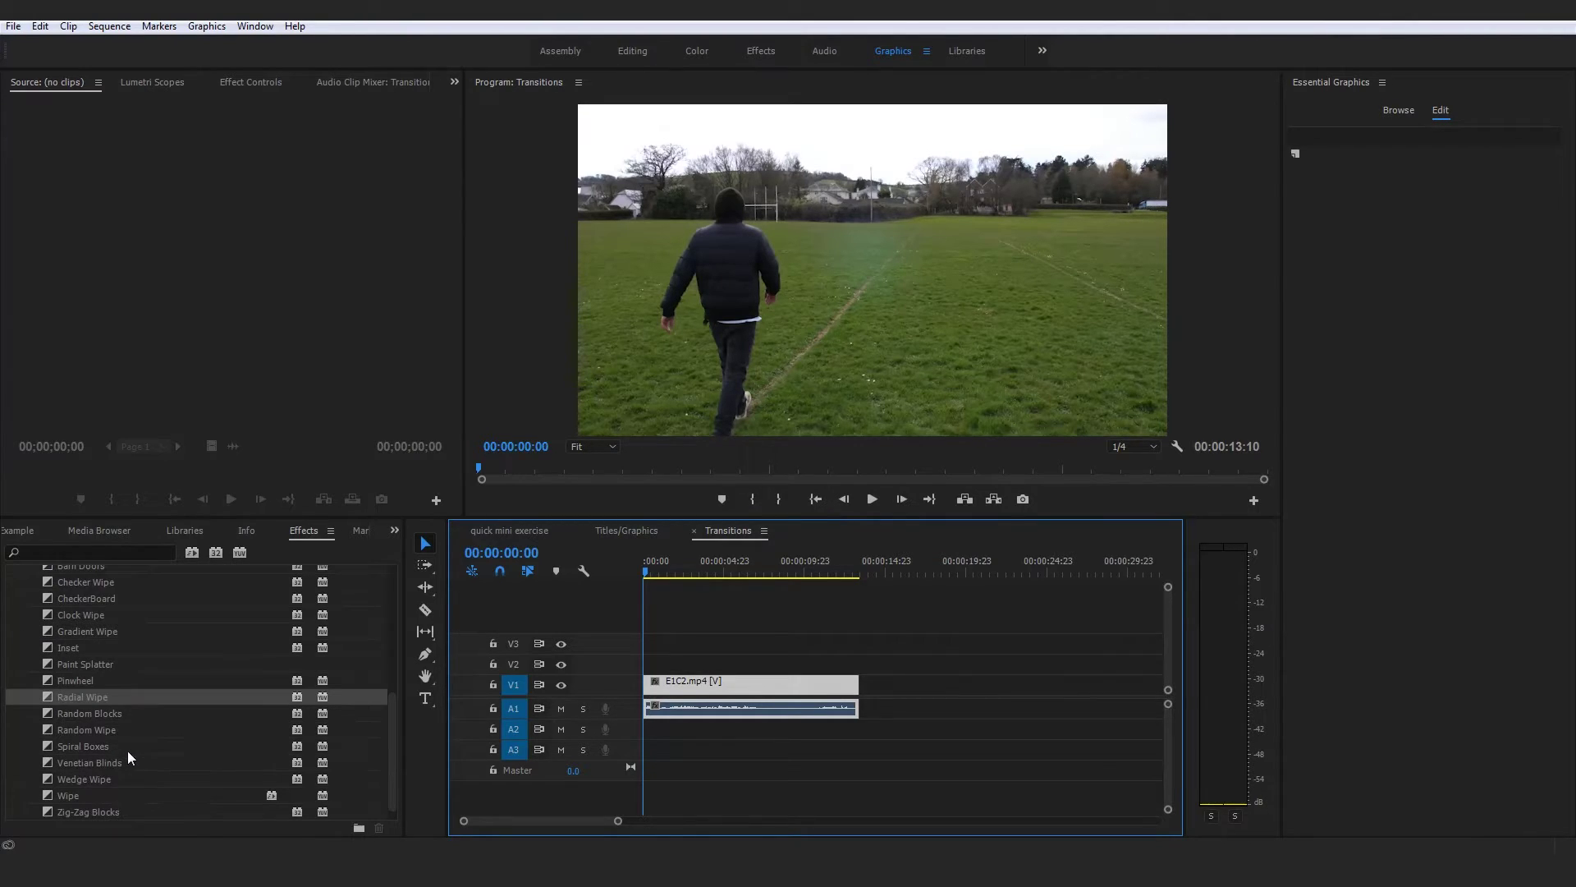
pyautogui.scroll(-1, 111, 775)
pyautogui.moveTo(110, 778); pyautogui.dragTo(654, 686)
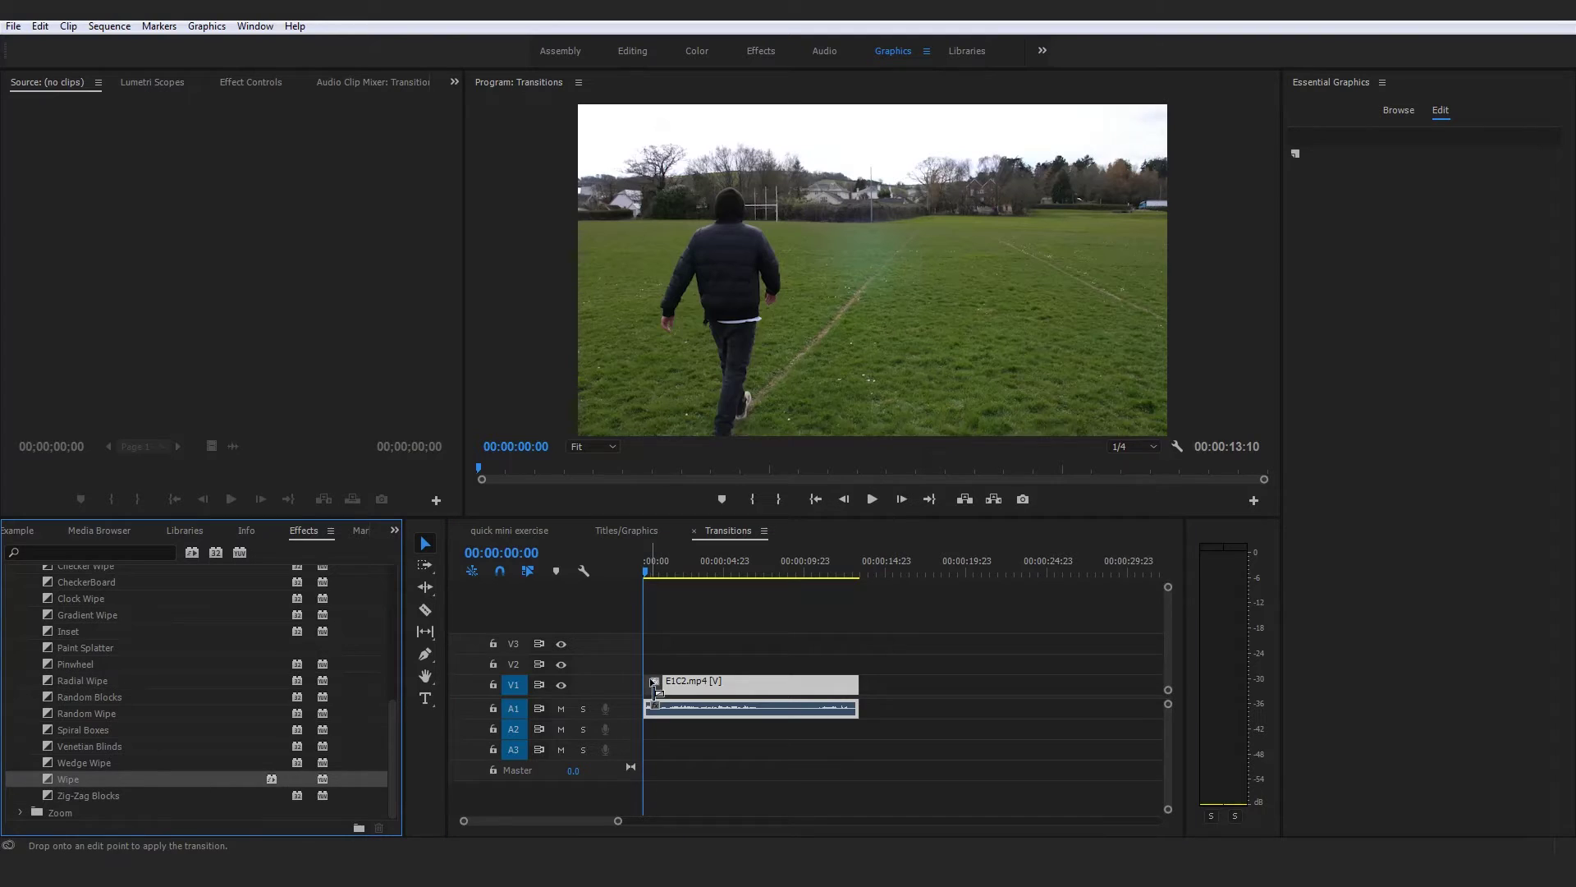
pyautogui.press('space')
pyautogui.moveTo(675, 565); pyautogui.dragTo(642, 567)
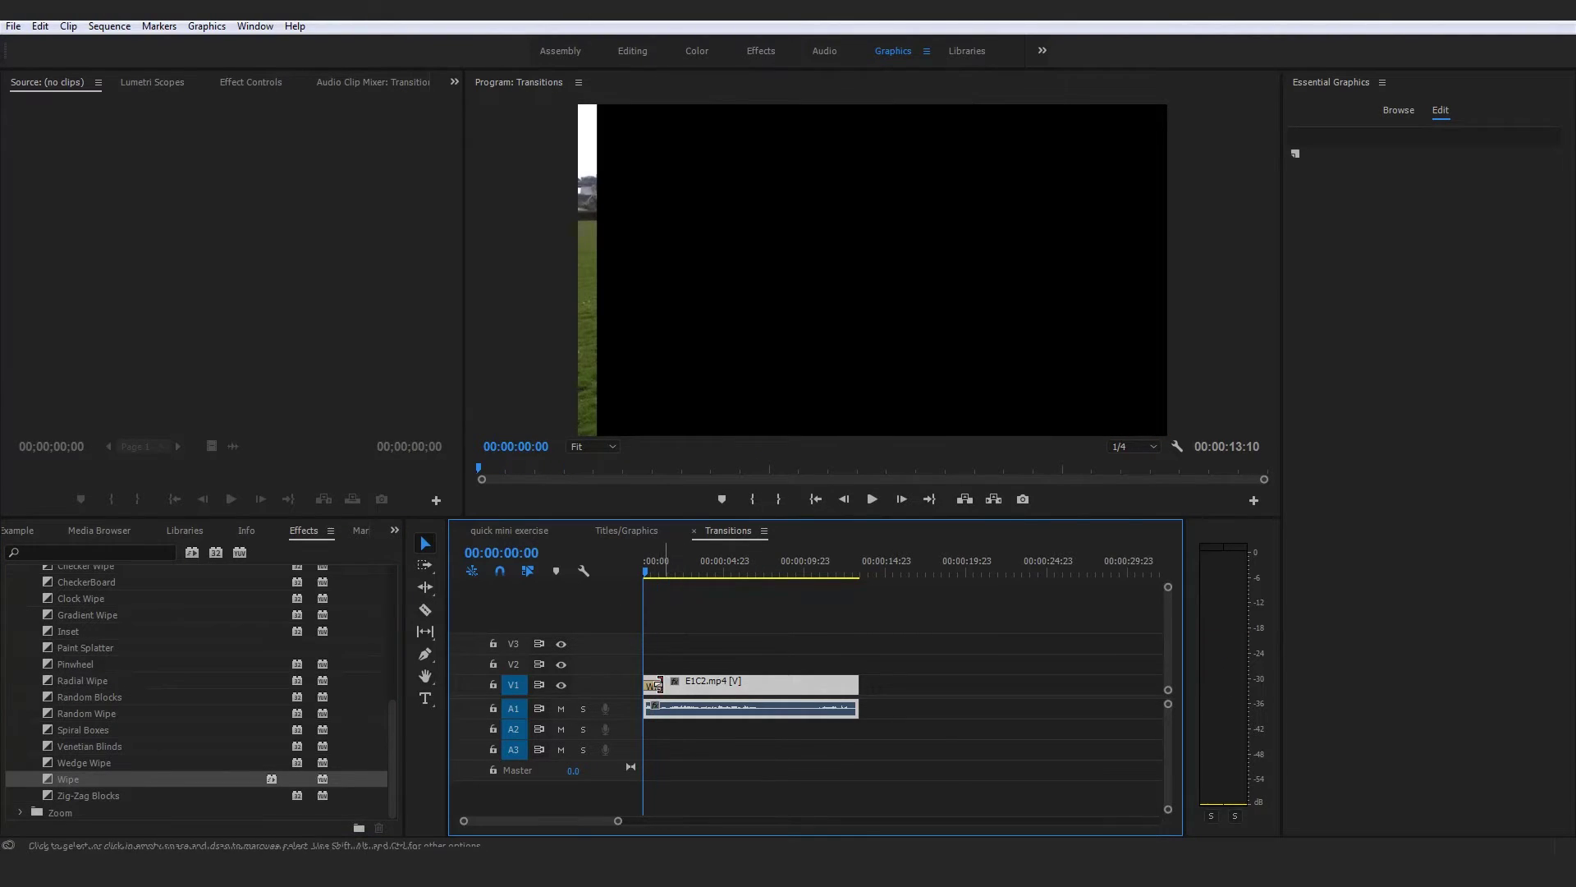
pyautogui.press('space')
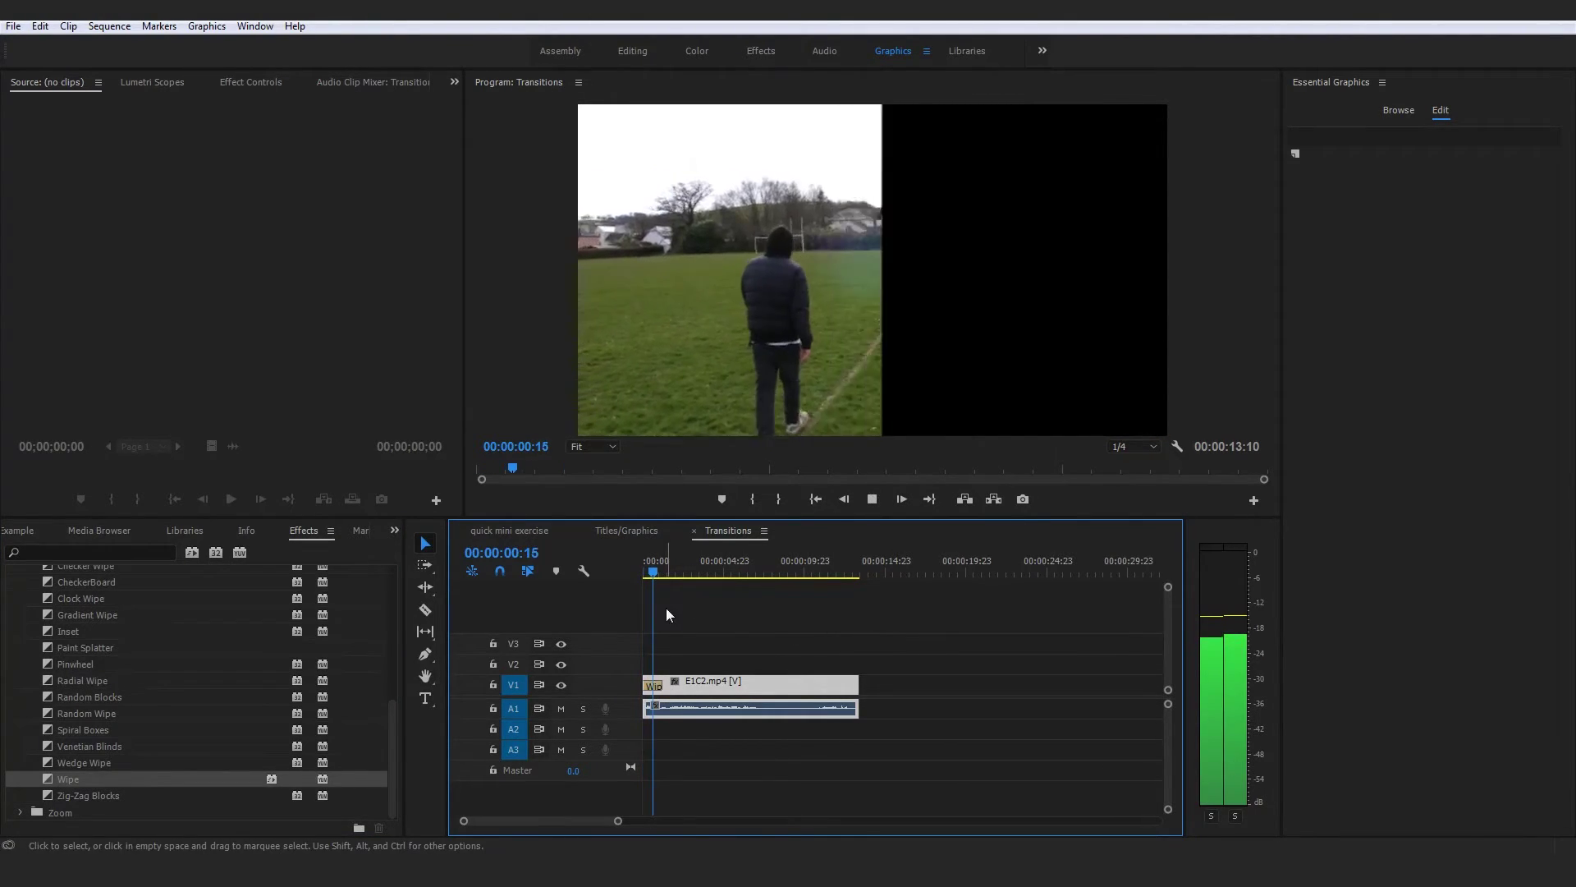
pyautogui.moveTo(653, 566); pyautogui.dragTo(625, 565)
pyautogui.moveTo(846, 638); pyautogui.dragTo(762, 752)
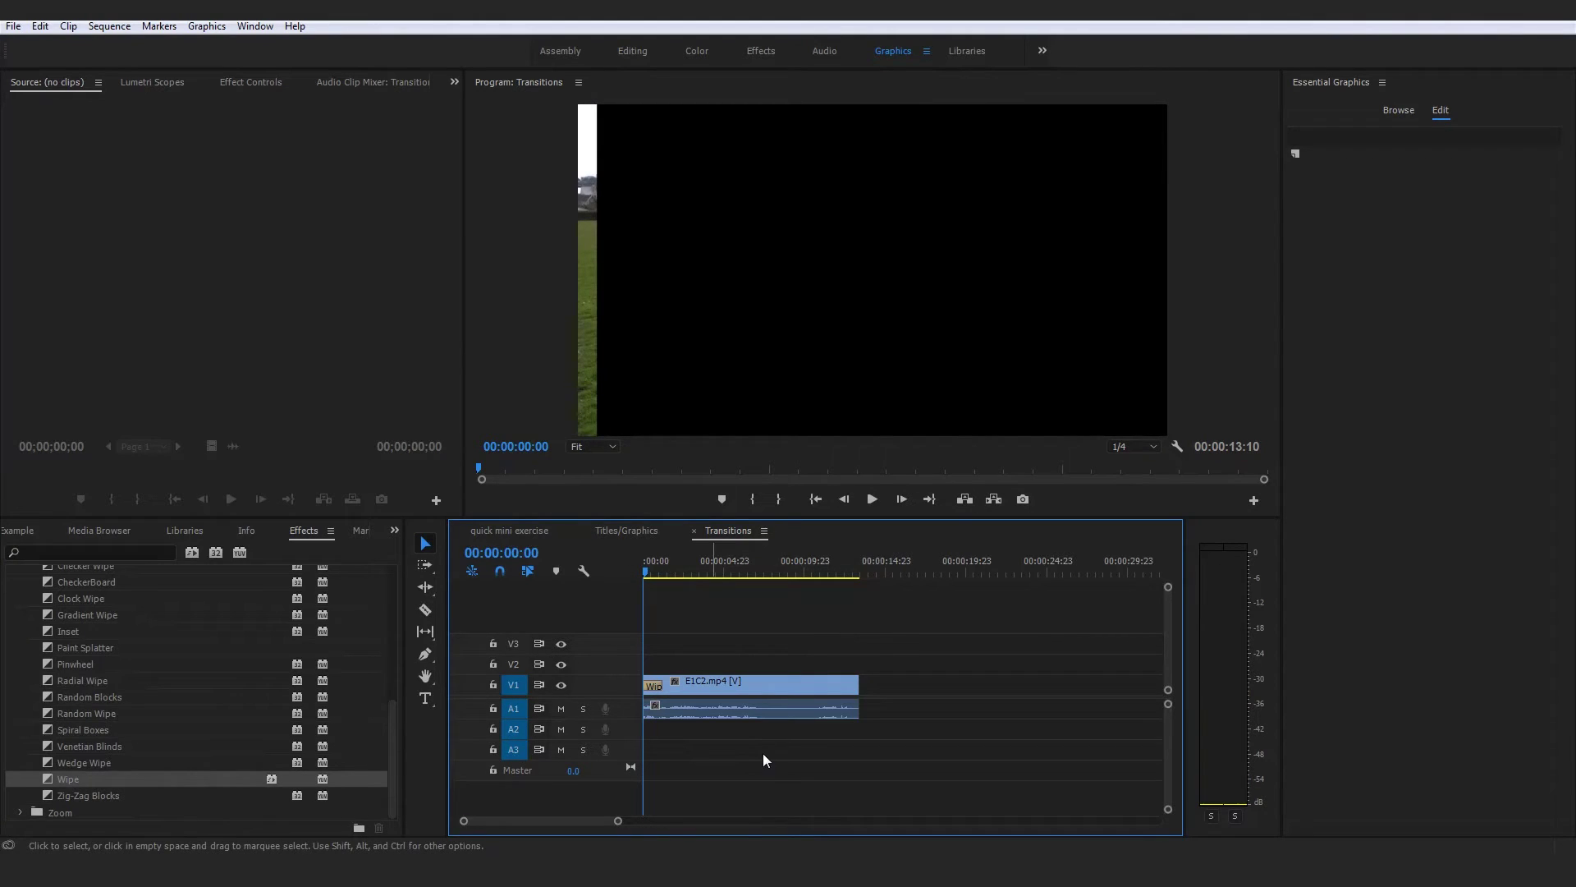
# Shorten the Wipe transition at the start of the clip to about a quarter of a second
pyautogui.moveTo(616, 821); pyautogui.dragTo(571, 835)
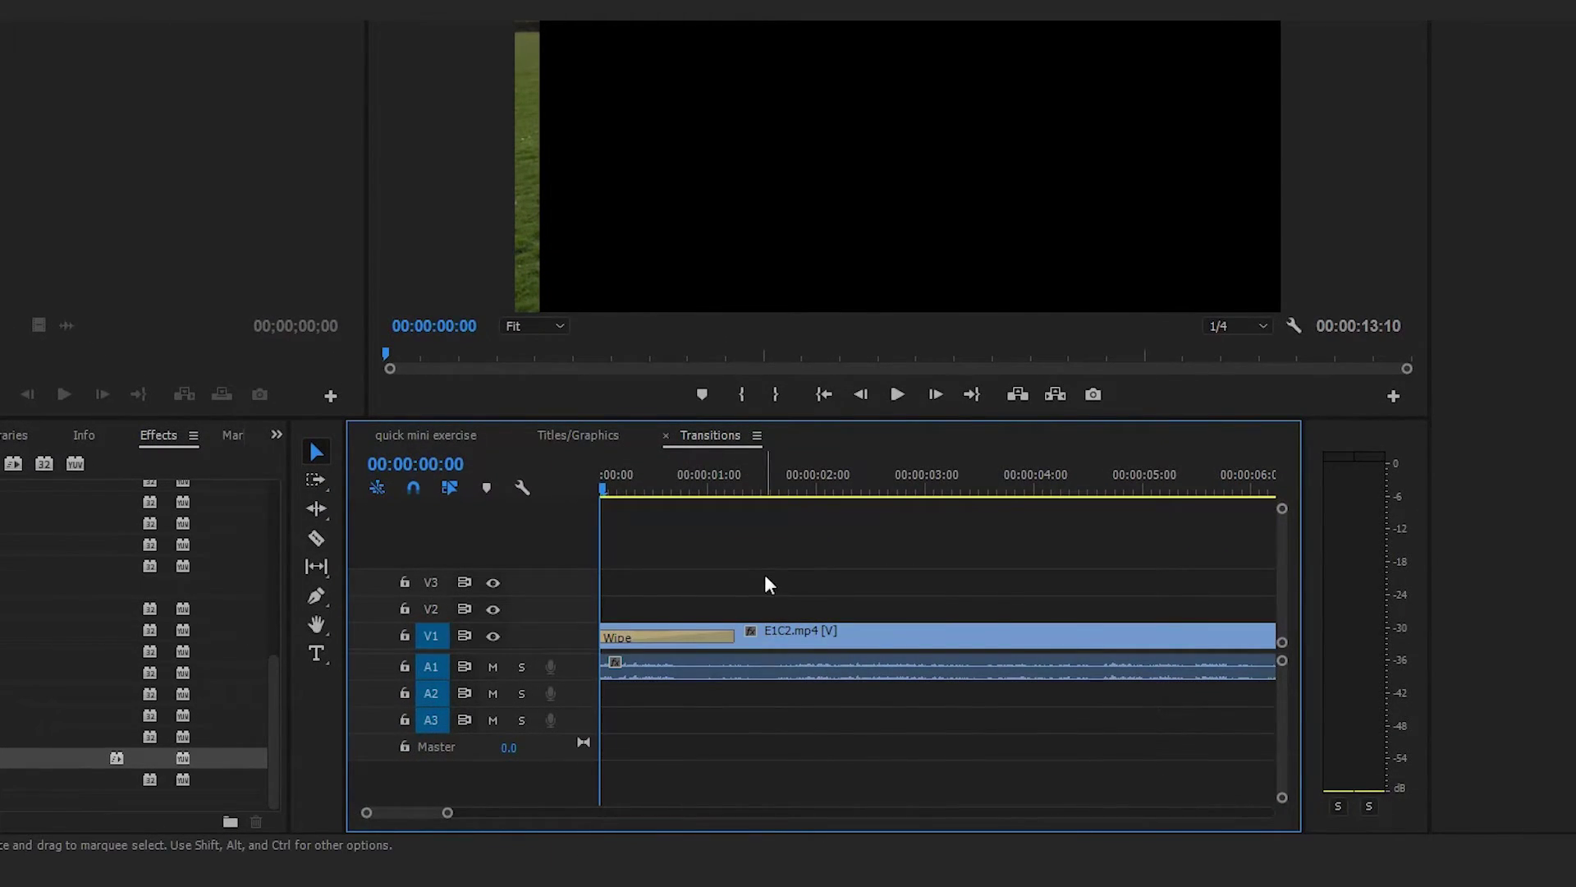
pyautogui.click(692, 634)
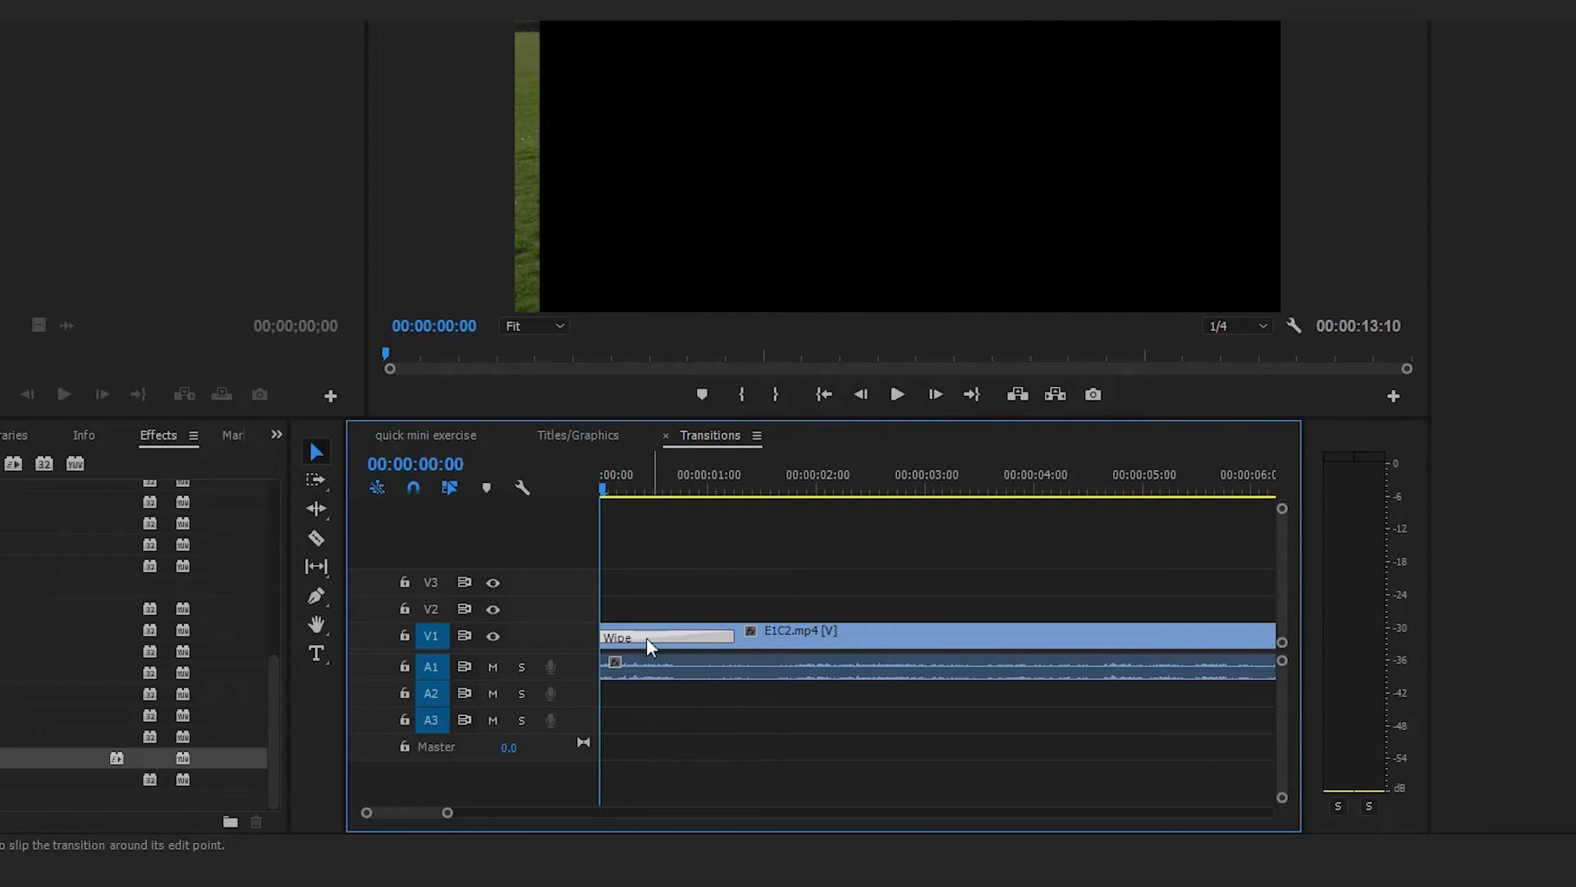
pyautogui.click(813, 632)
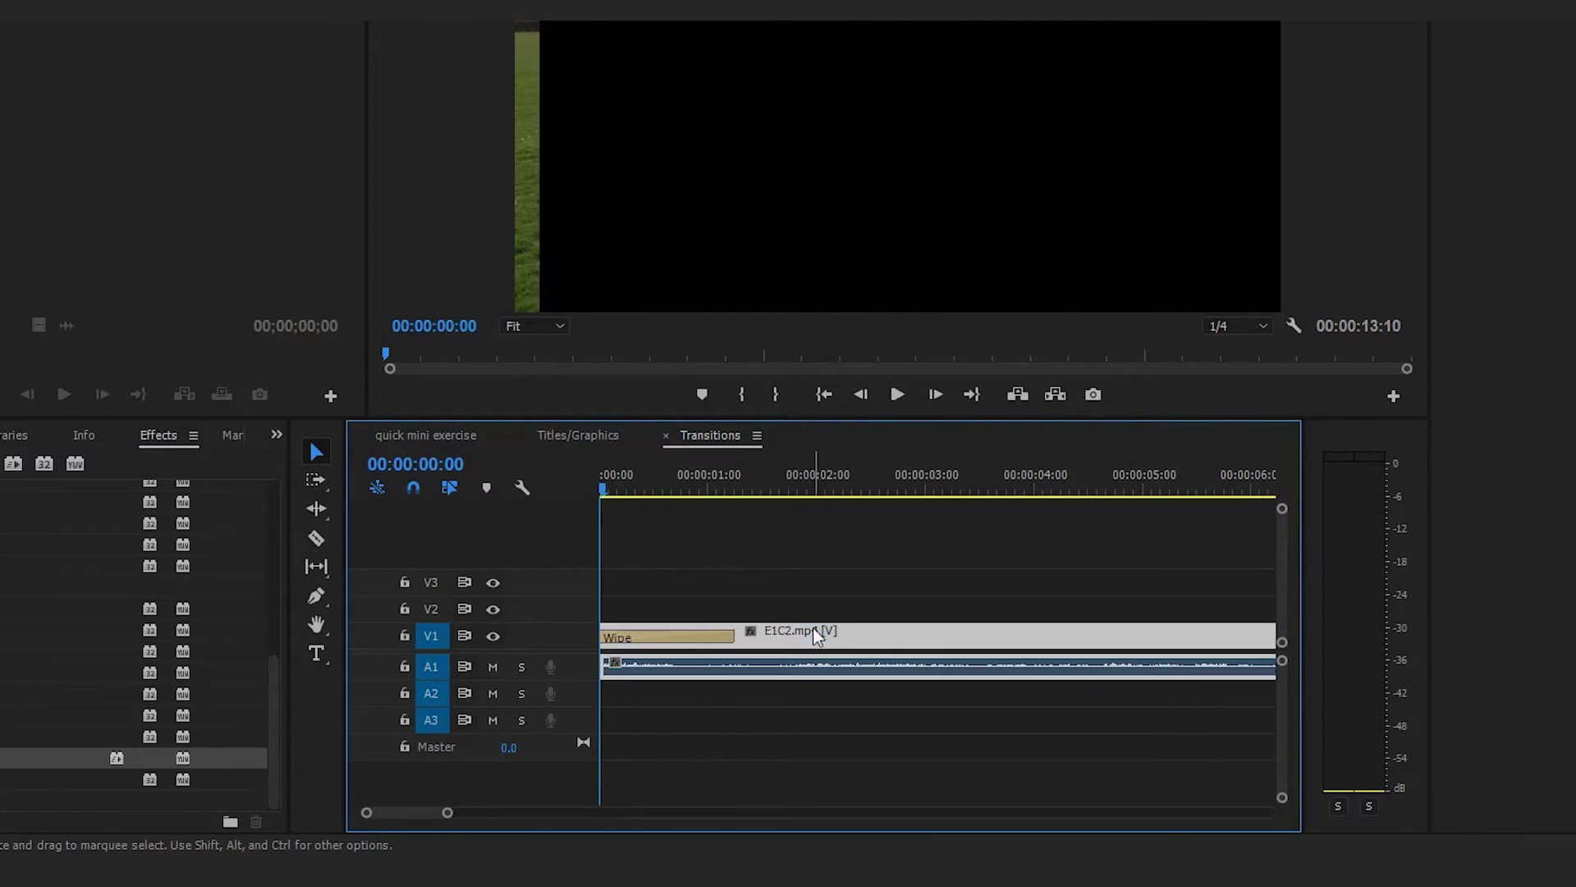
pyautogui.click(704, 638)
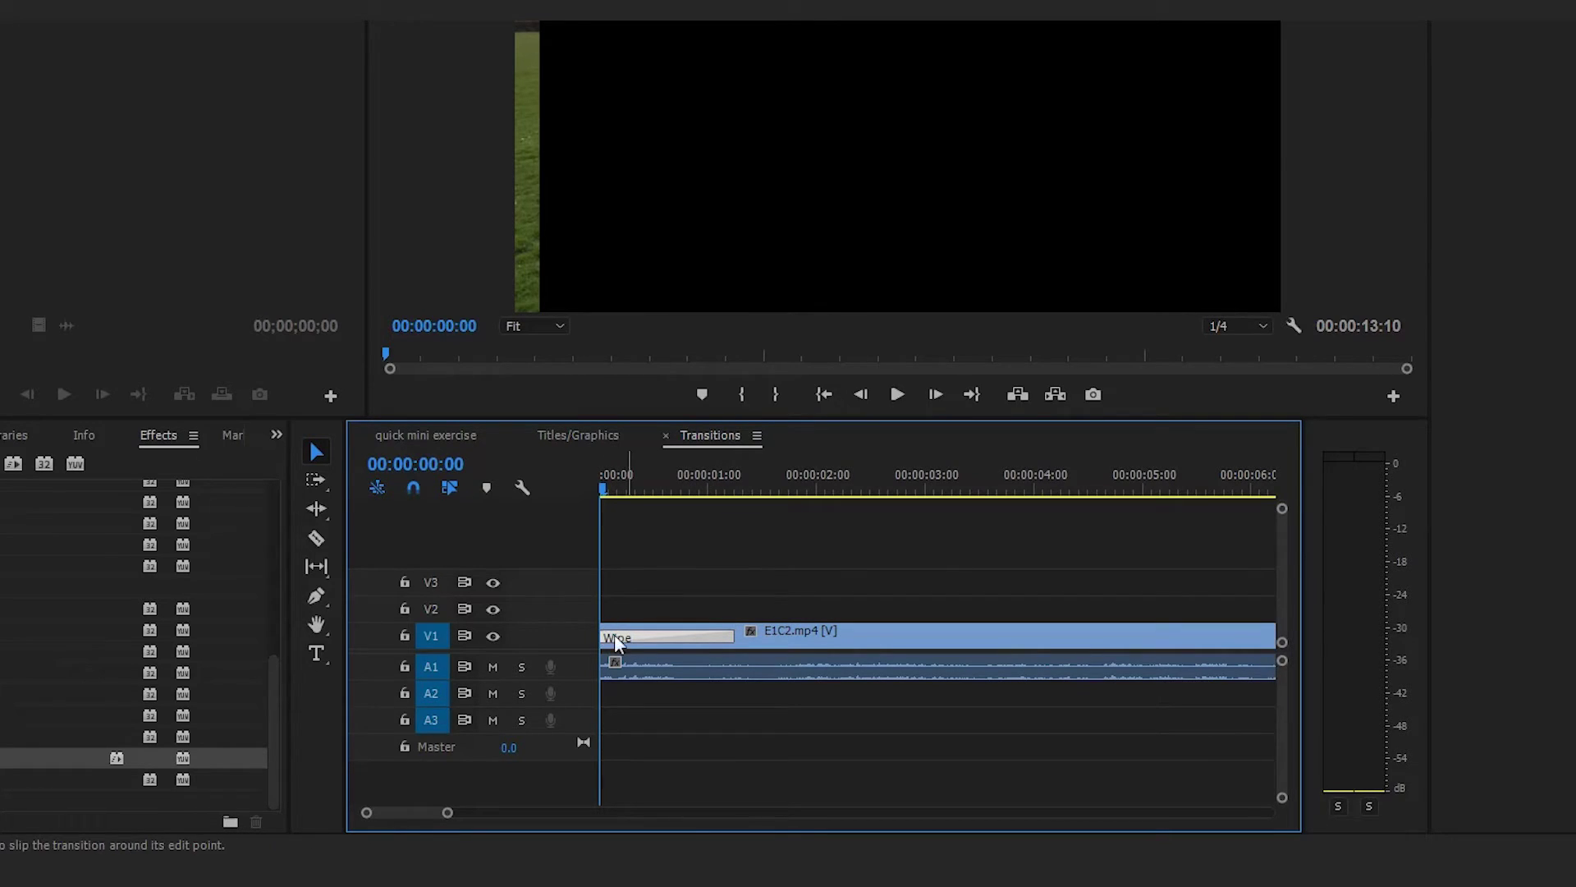
pyautogui.moveTo(745, 637); pyautogui.dragTo(657, 686)
# Preview the shortened Wipe transition repeatedly from the sequence start
pyautogui.press('space')
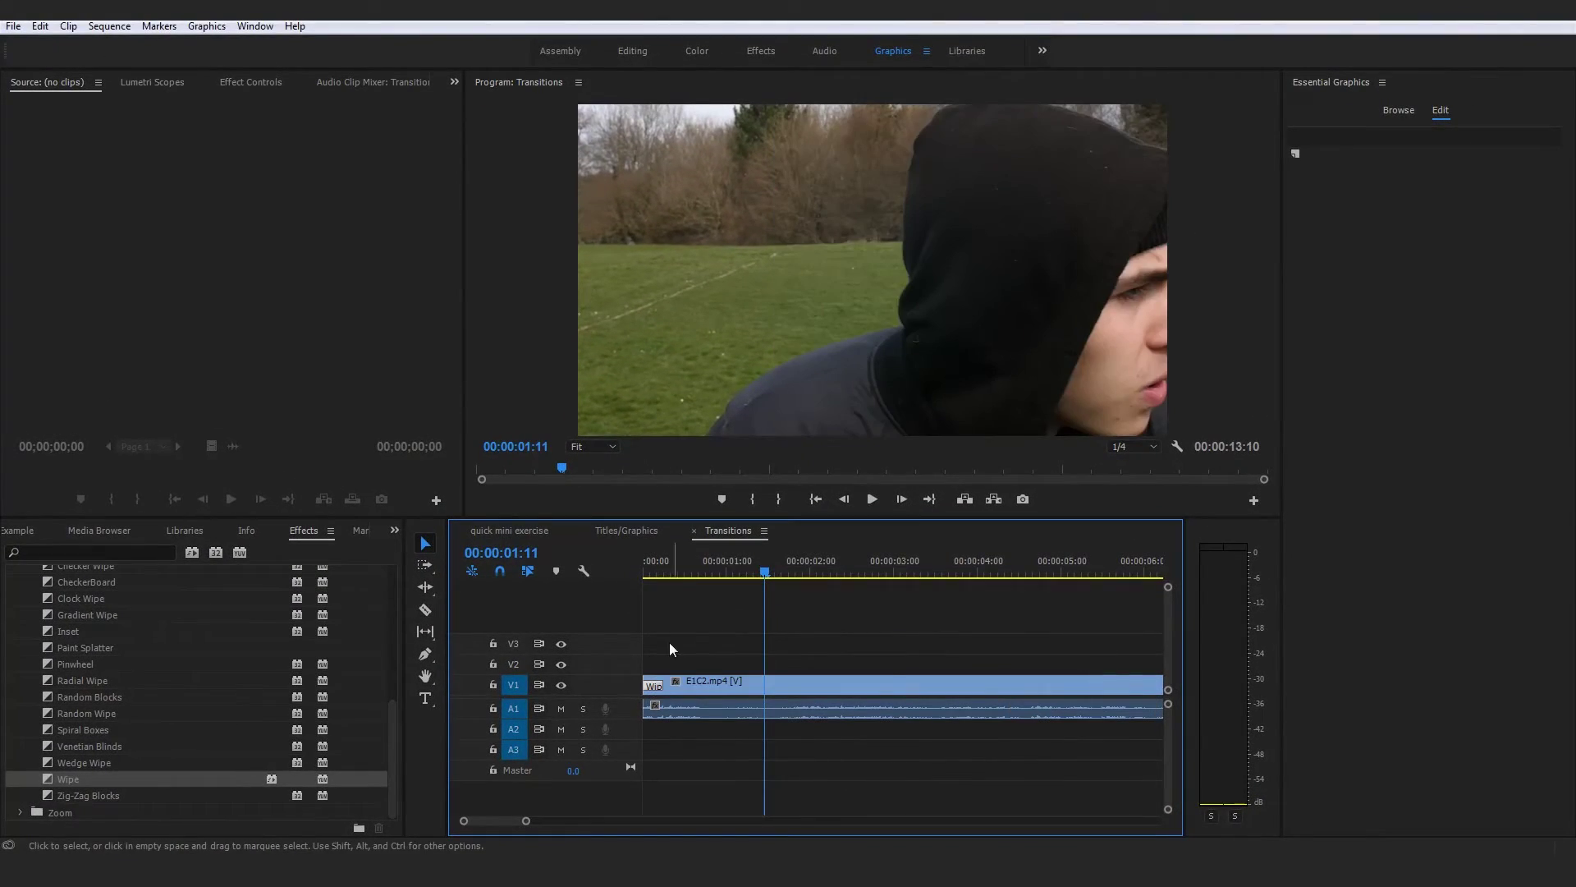
pyautogui.moveTo(655, 566); pyautogui.dragTo(627, 566)
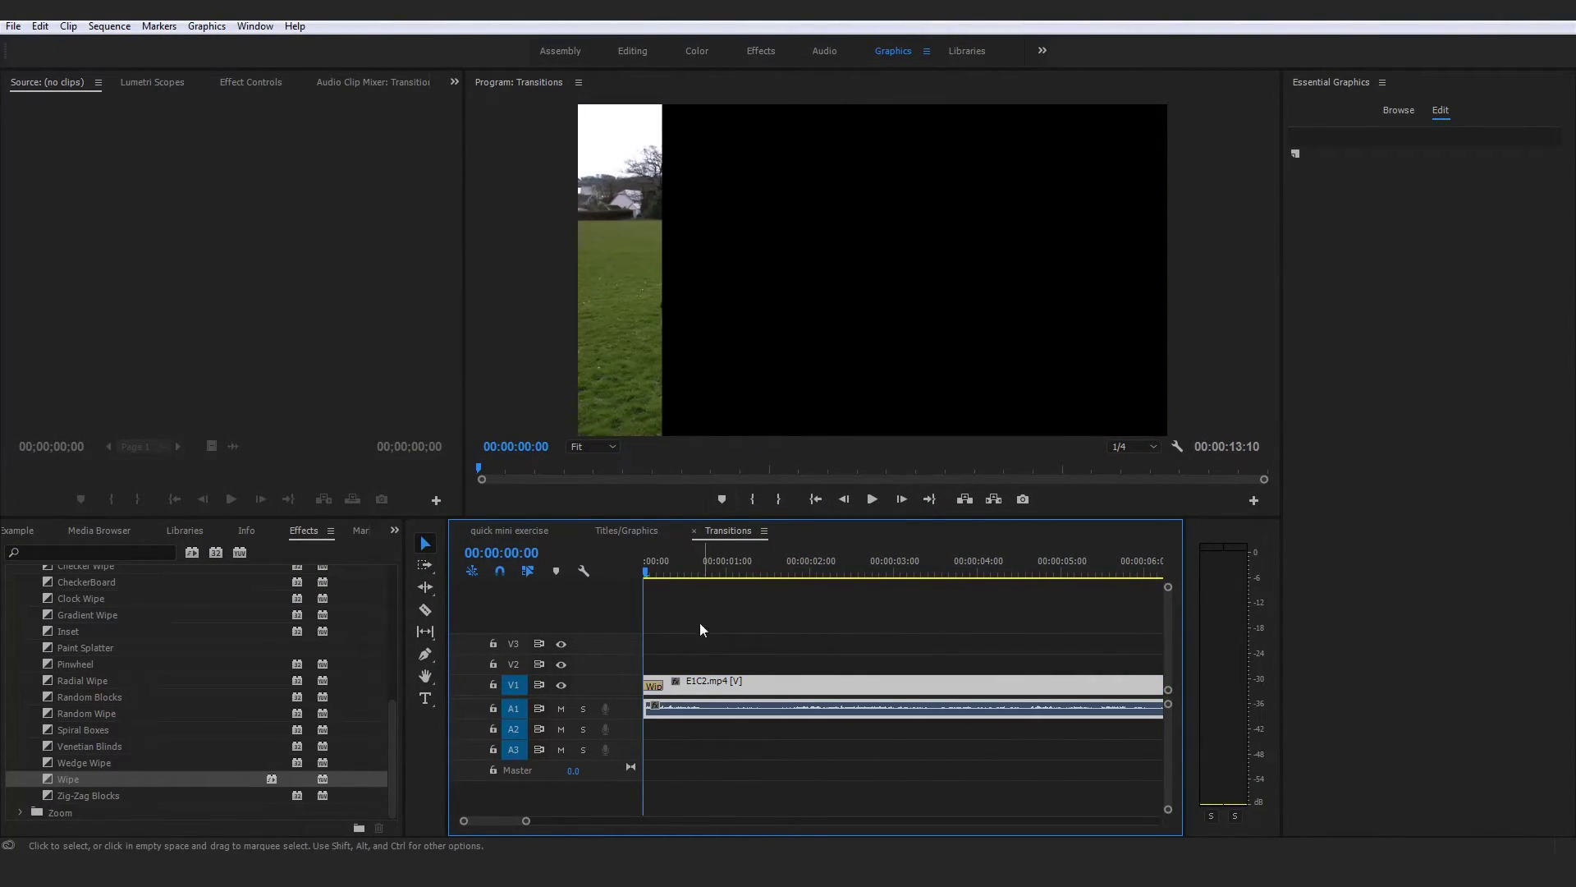
pyautogui.press('space')
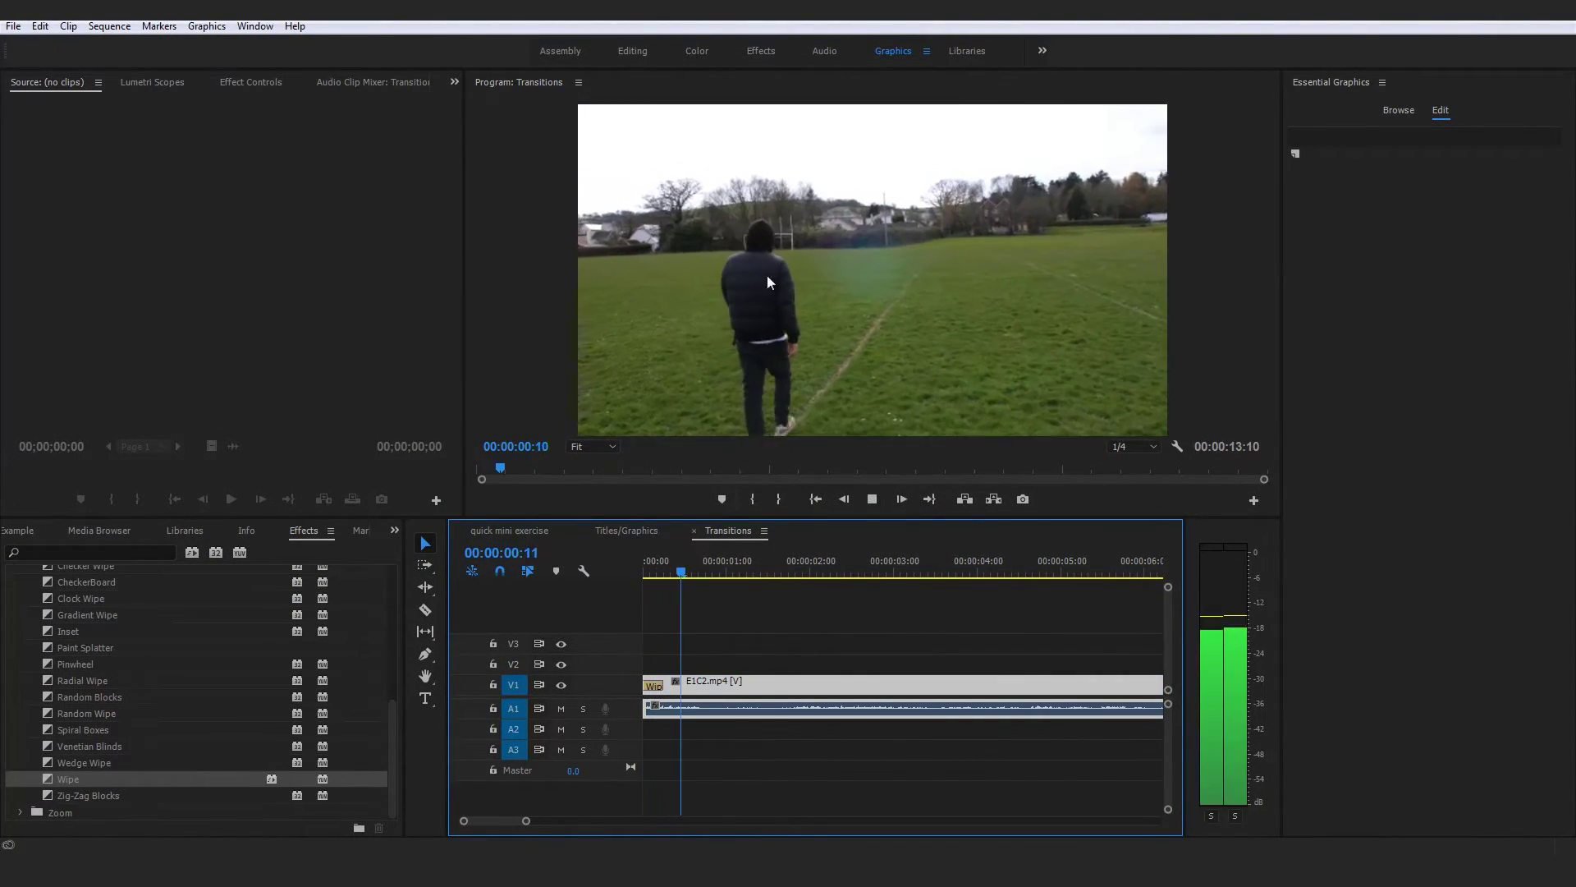
pyautogui.press('space')
pyautogui.moveTo(683, 565); pyautogui.dragTo(625, 572)
pyautogui.moveTo(525, 821); pyautogui.dragTo(624, 821)
pyautogui.press('space')
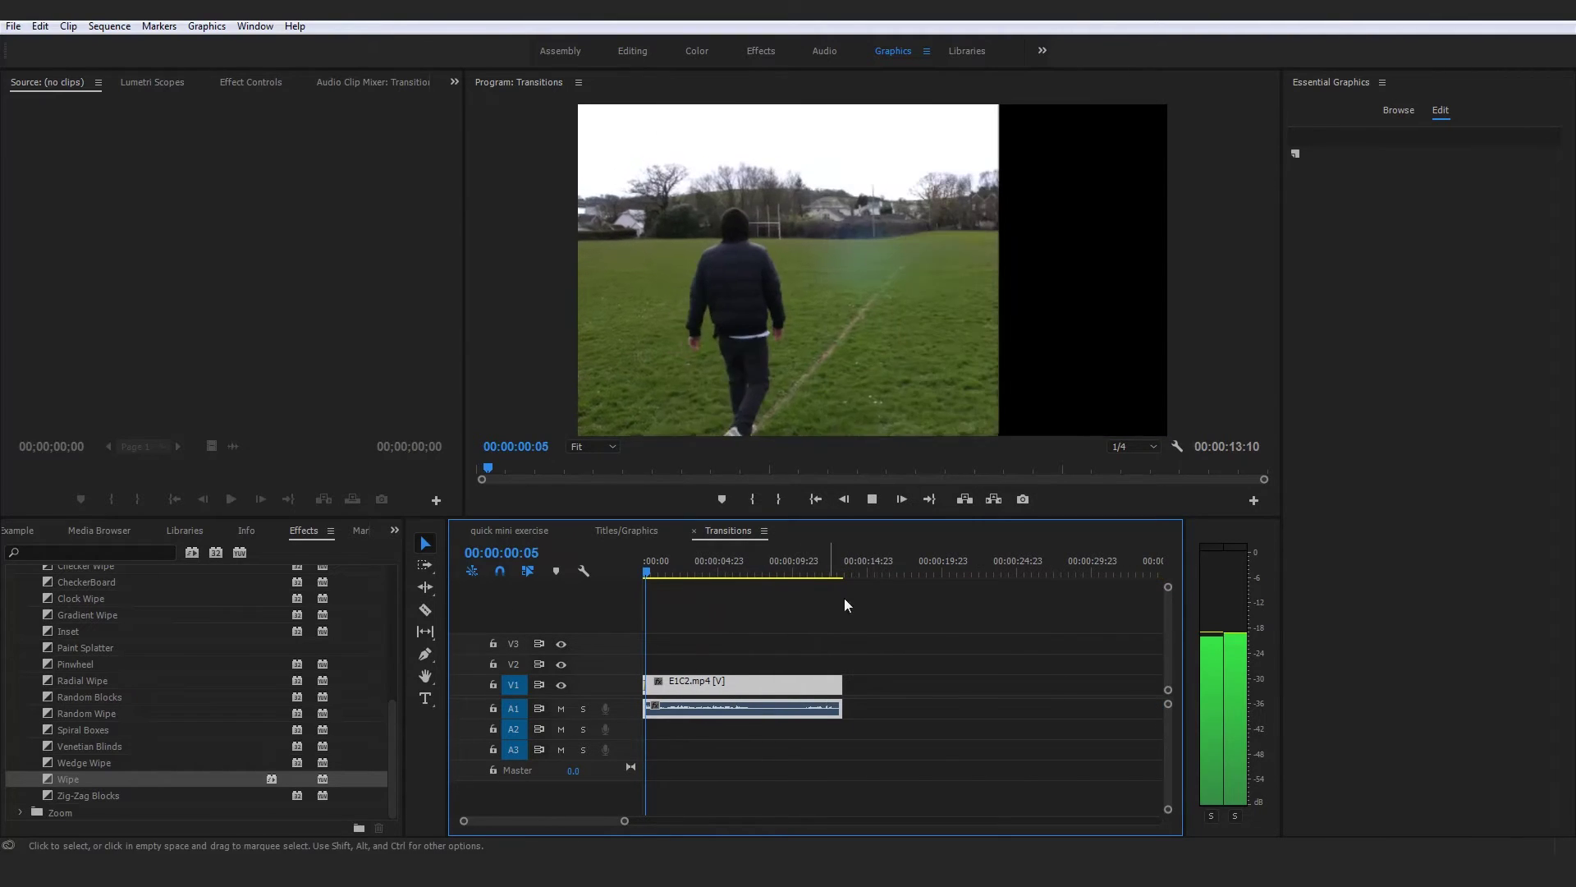
pyautogui.press('space')
# Move the E1C2.mp4 clip 22 frames later, preview its opening from the gap, and move it back to the sequence start
pyautogui.moveTo(711, 692); pyautogui.dragTo(724, 687)
pyautogui.click(723, 686)
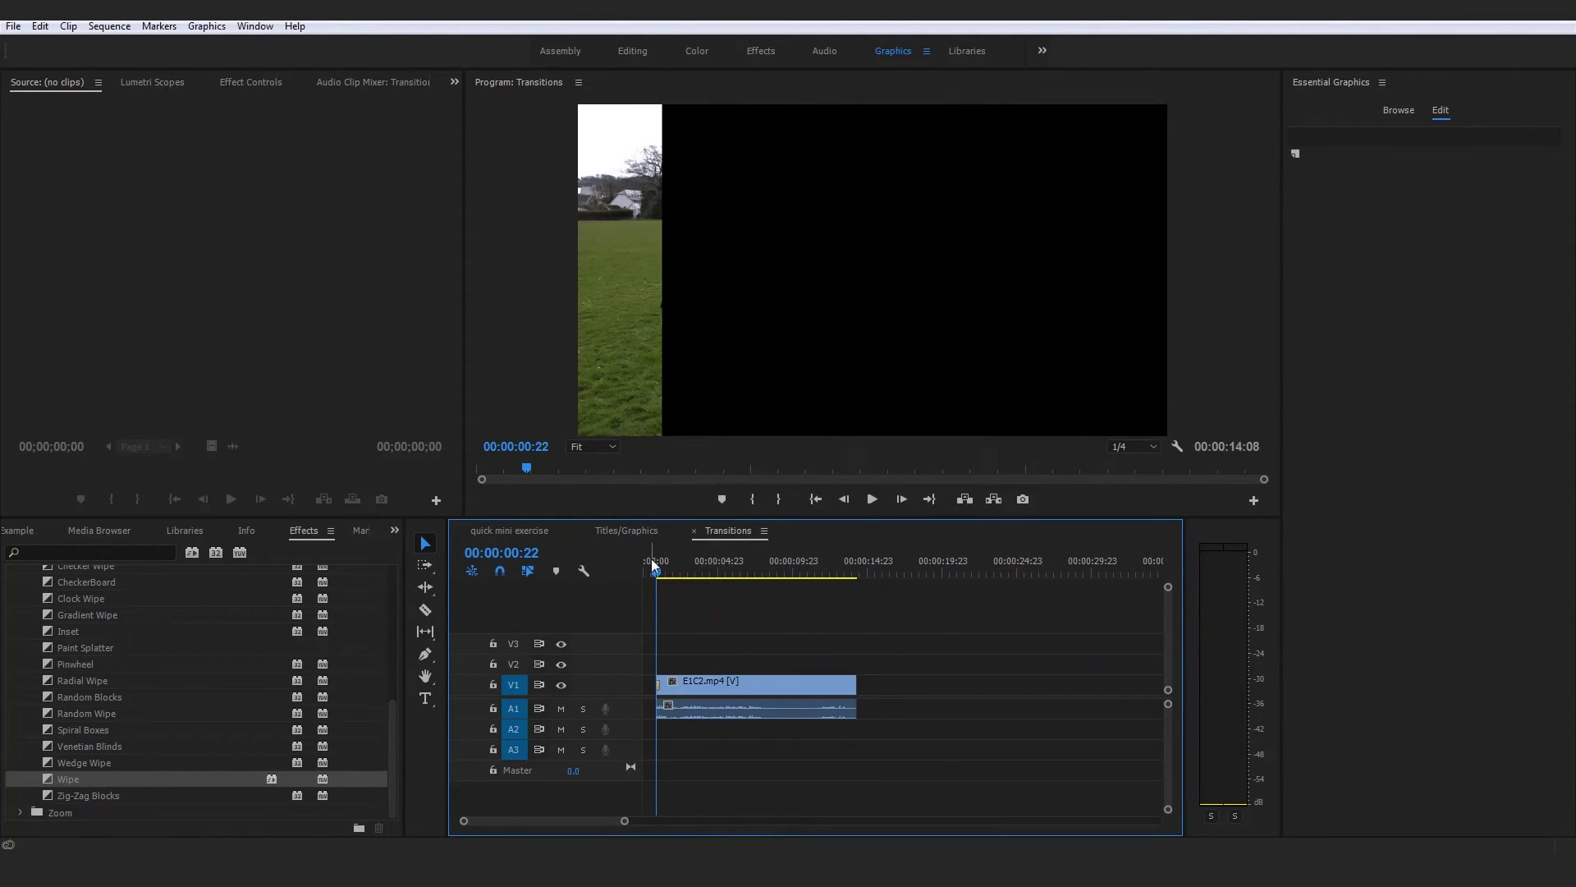
pyautogui.click(652, 559)
pyautogui.press('space')
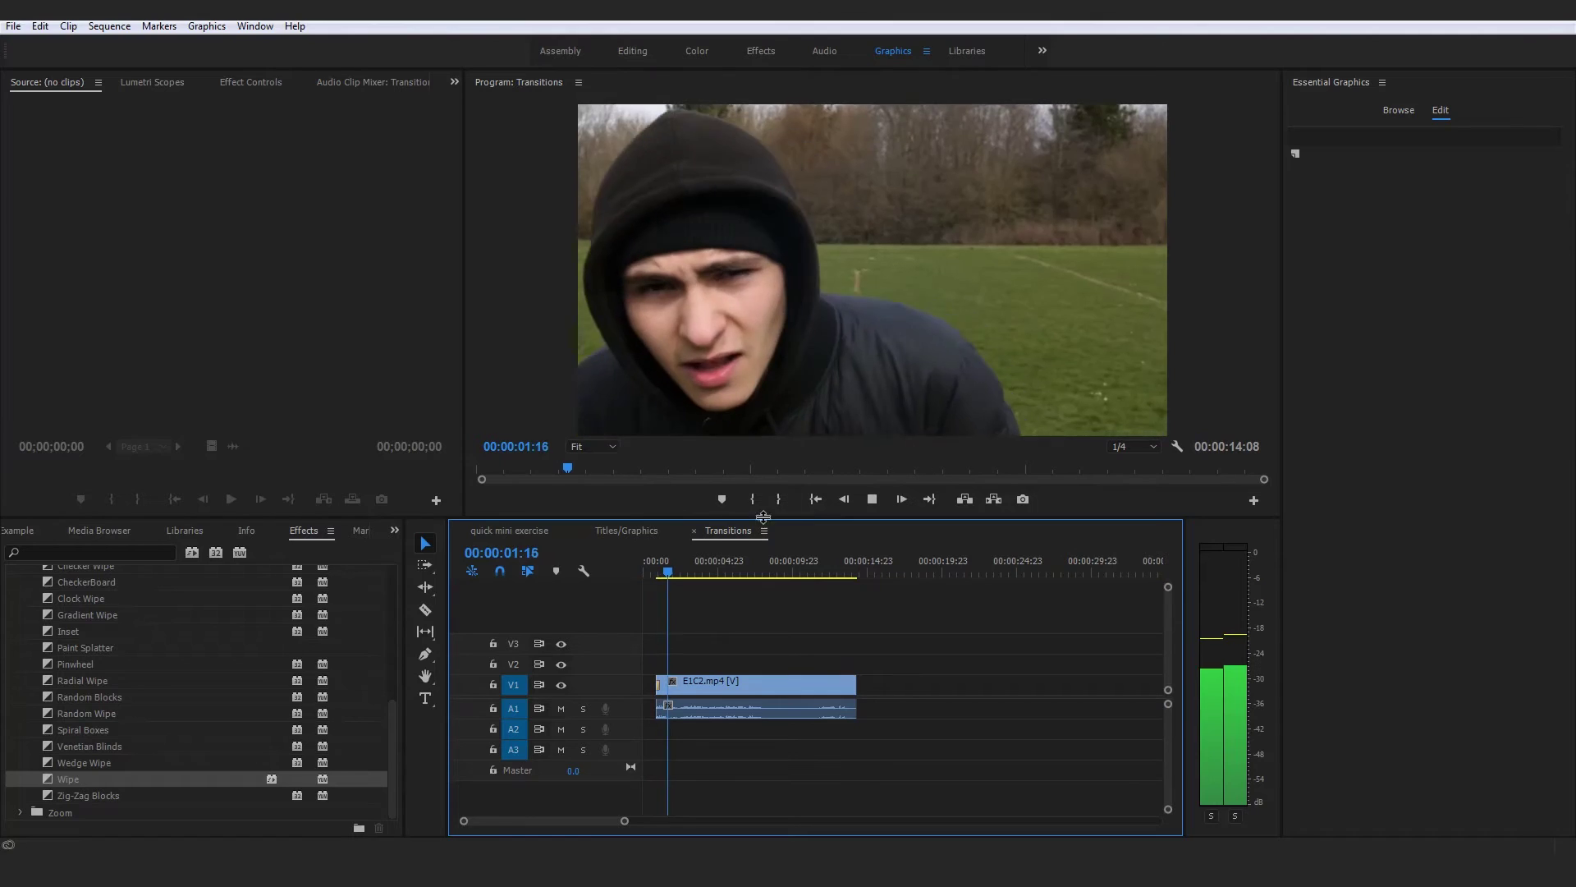
pyautogui.moveTo(726, 690); pyautogui.dragTo(712, 692)
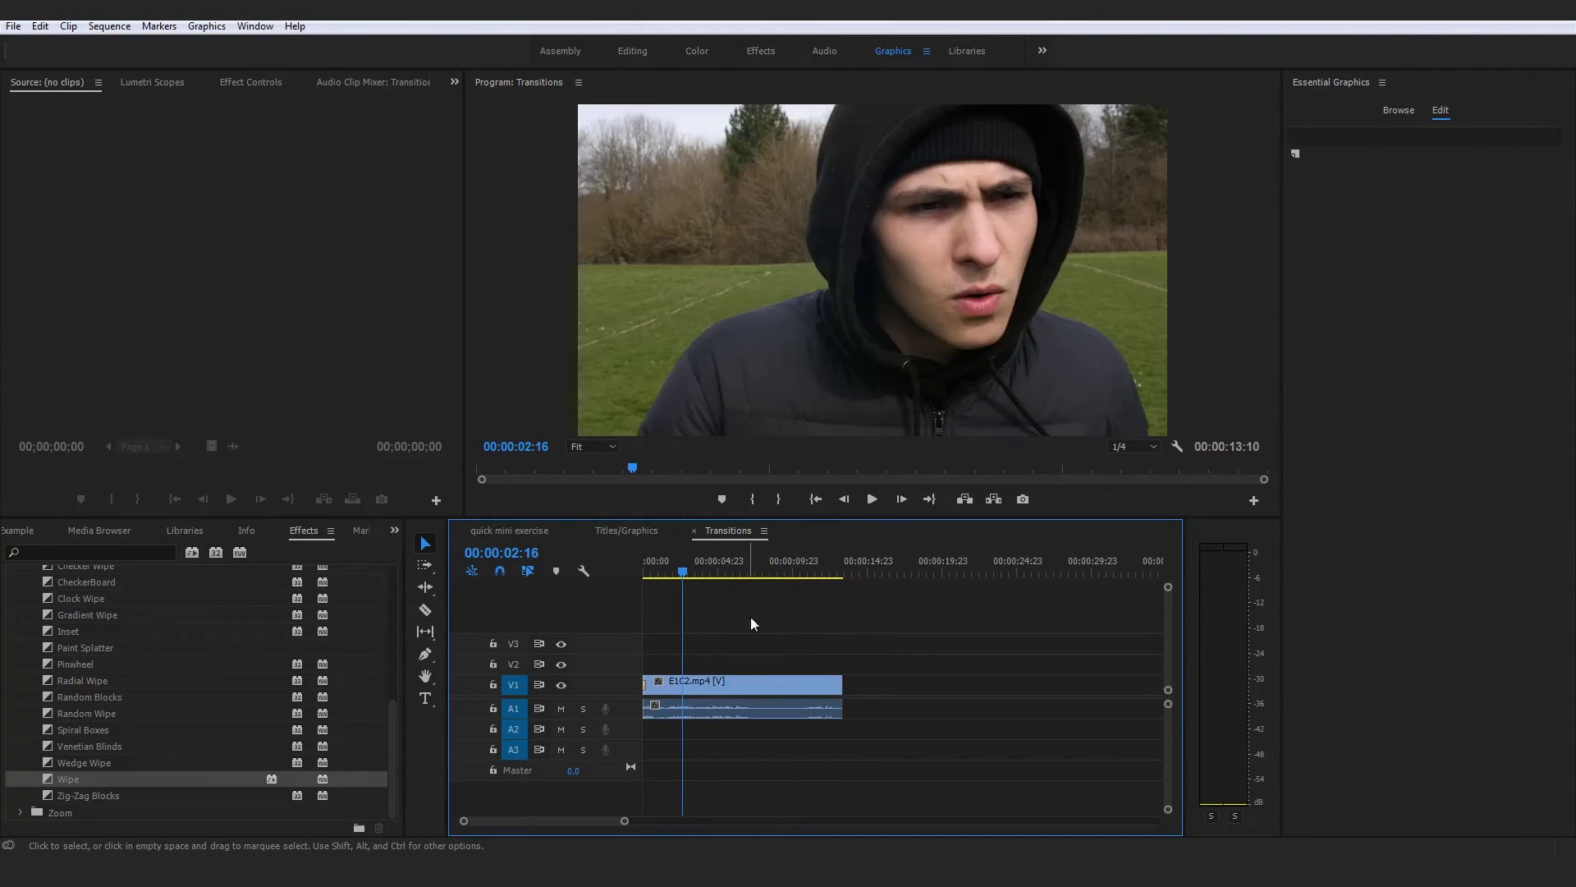
# Undo the clip moves, the transition length changes and the Wipe transition itself
pyautogui.hotkey('ctrl', 'z')
pyautogui.hotkey('ctrl', 'z')
pyautogui.hotkey('ctrl', 'z')
pyautogui.hotkey('ctrl', 'z')
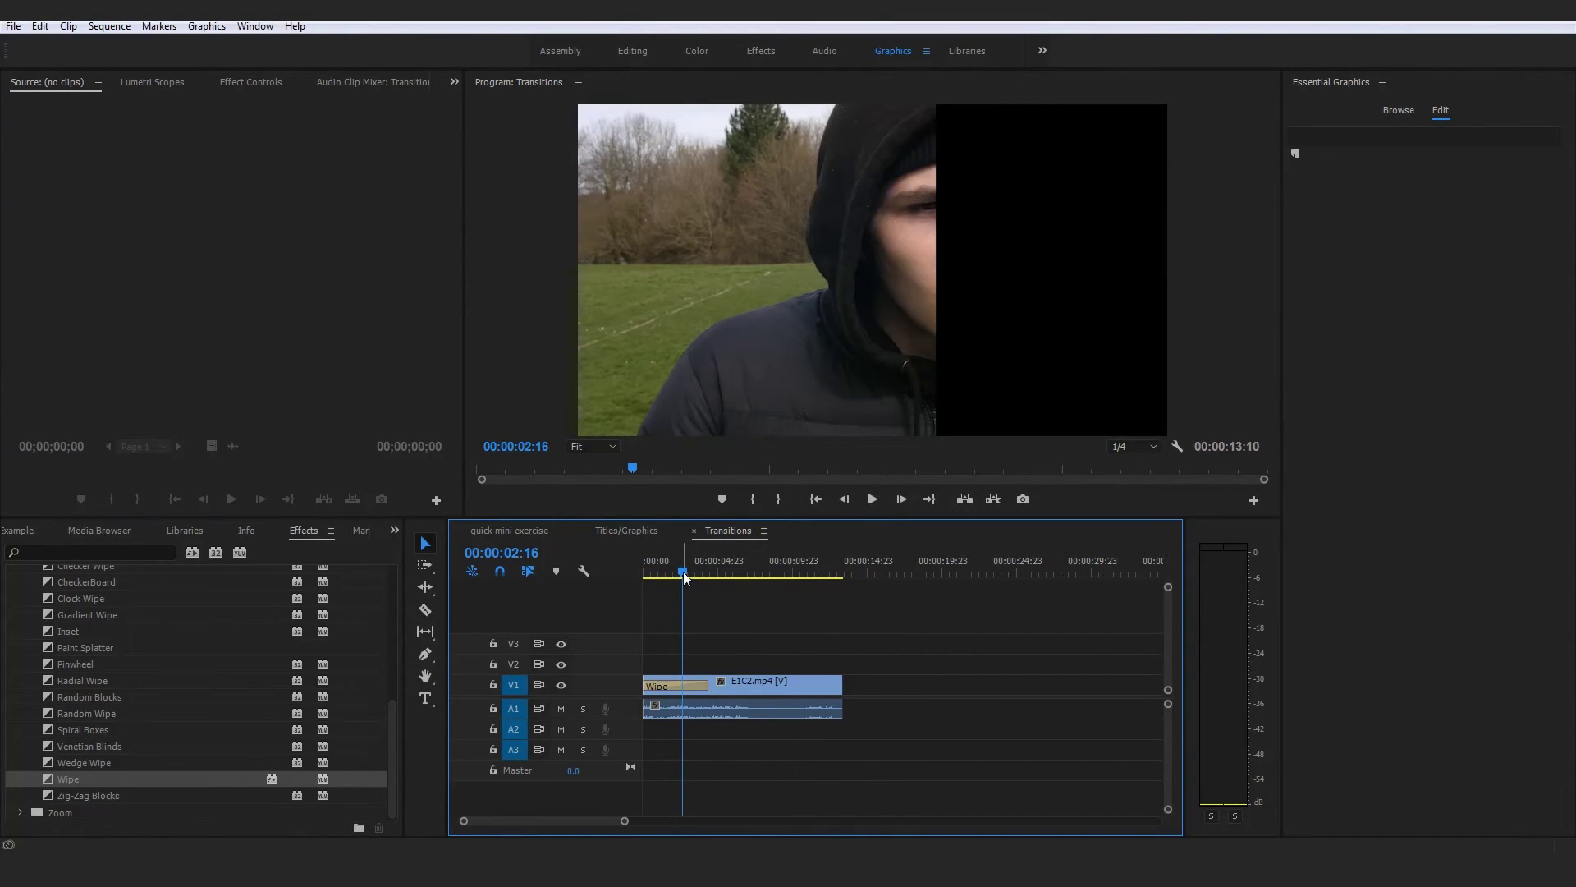
pyautogui.hotkey('ctrl', 'z')
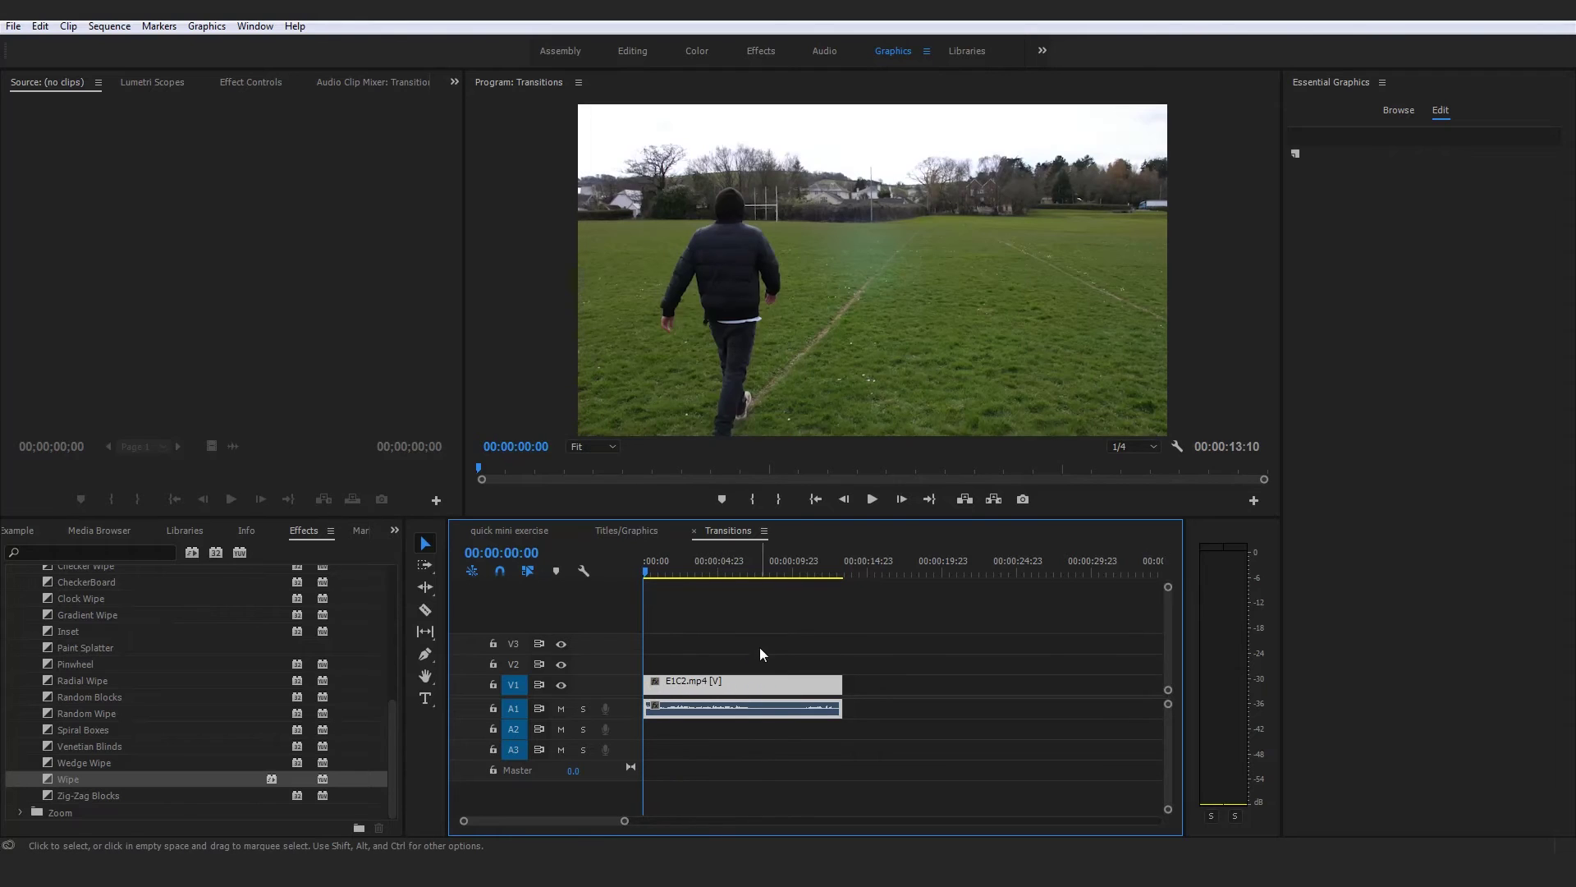
# Try the Cross Zoom transition from the Zoom group on the start of the E1C2.mp4 clip, and undo it after previewing
pyautogui.moveTo(391, 732); pyautogui.dragTo(391, 638)
pyautogui.click(20, 713)
pyautogui.click(33, 730)
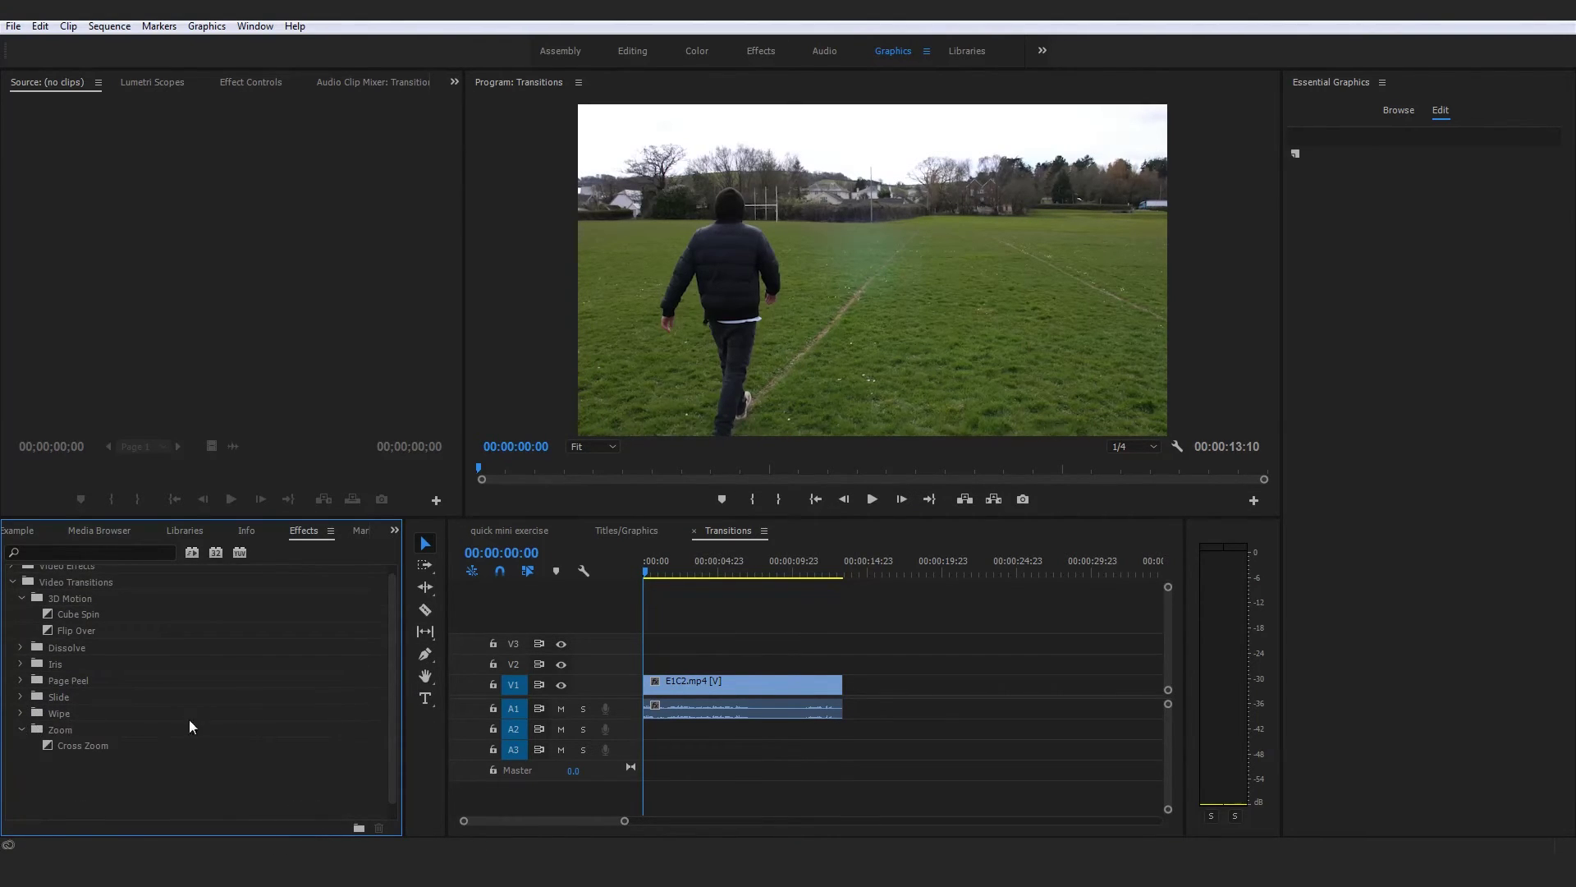
pyautogui.scroll(3, 90, 788)
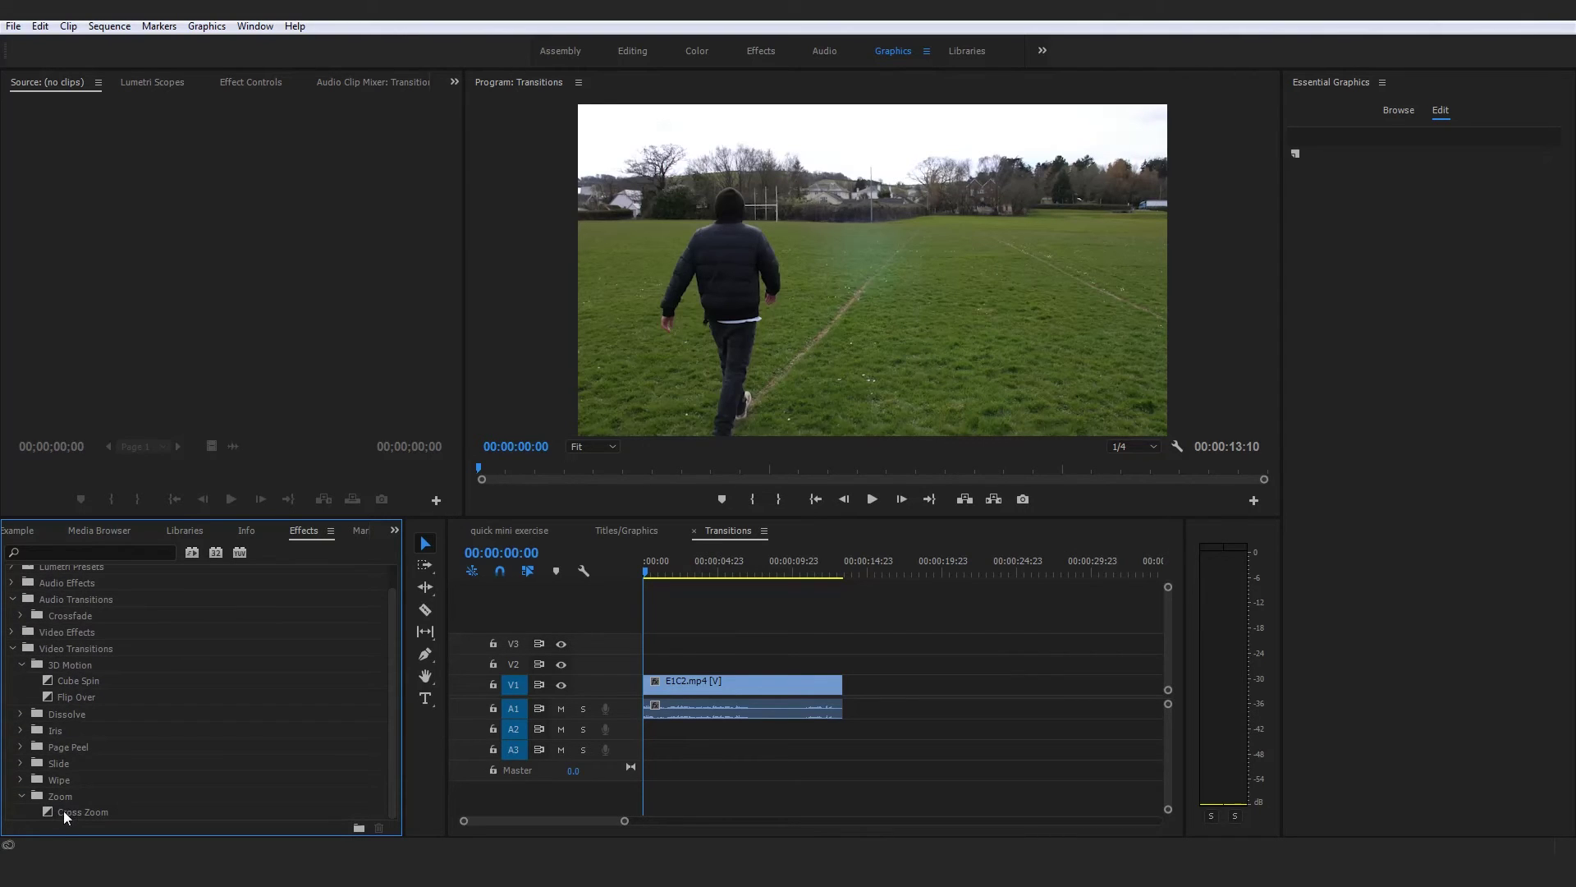
pyautogui.moveTo(62, 810); pyautogui.dragTo(657, 685)
pyautogui.press('space')
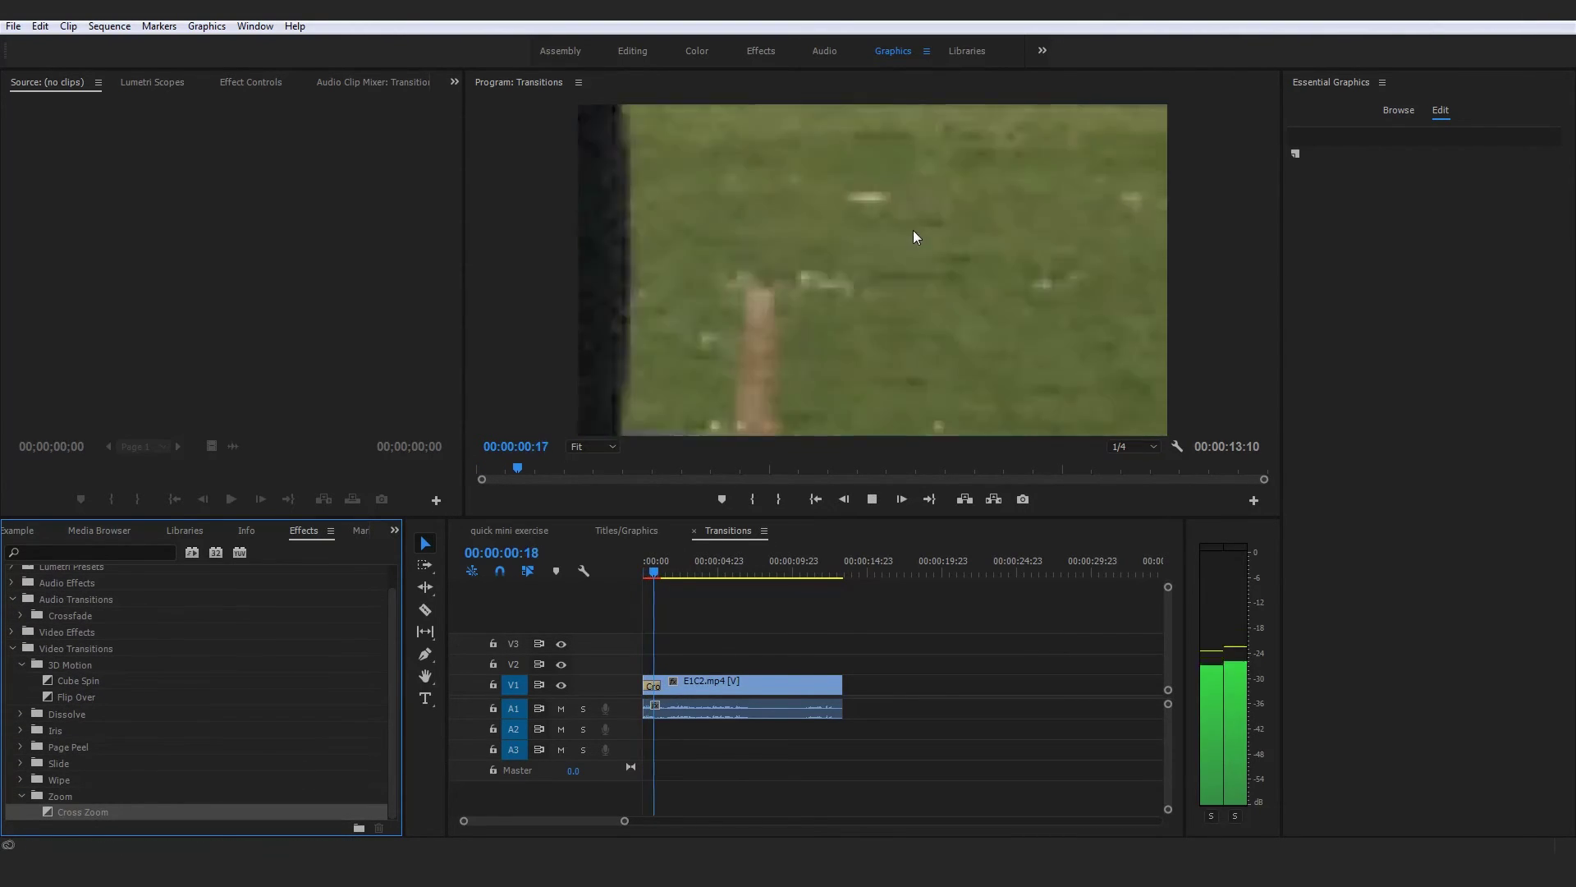
pyautogui.click(633, 576)
pyautogui.press('space')
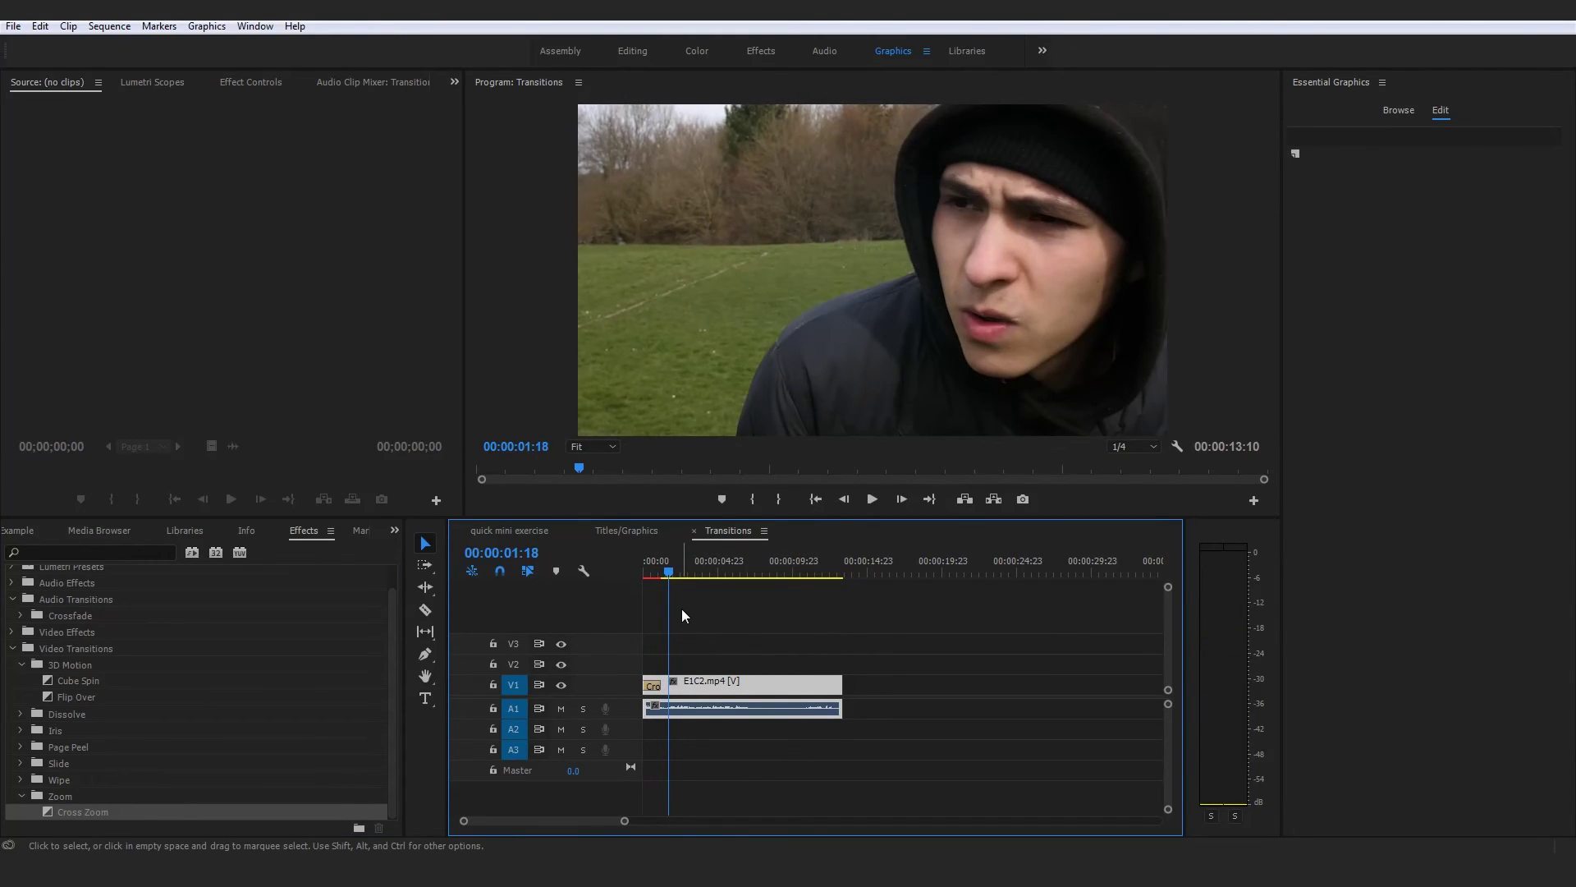
pyautogui.hotkey('ctrl', 'z')
pyautogui.moveTo(671, 560); pyautogui.dragTo(643, 566)
pyautogui.click(753, 604)
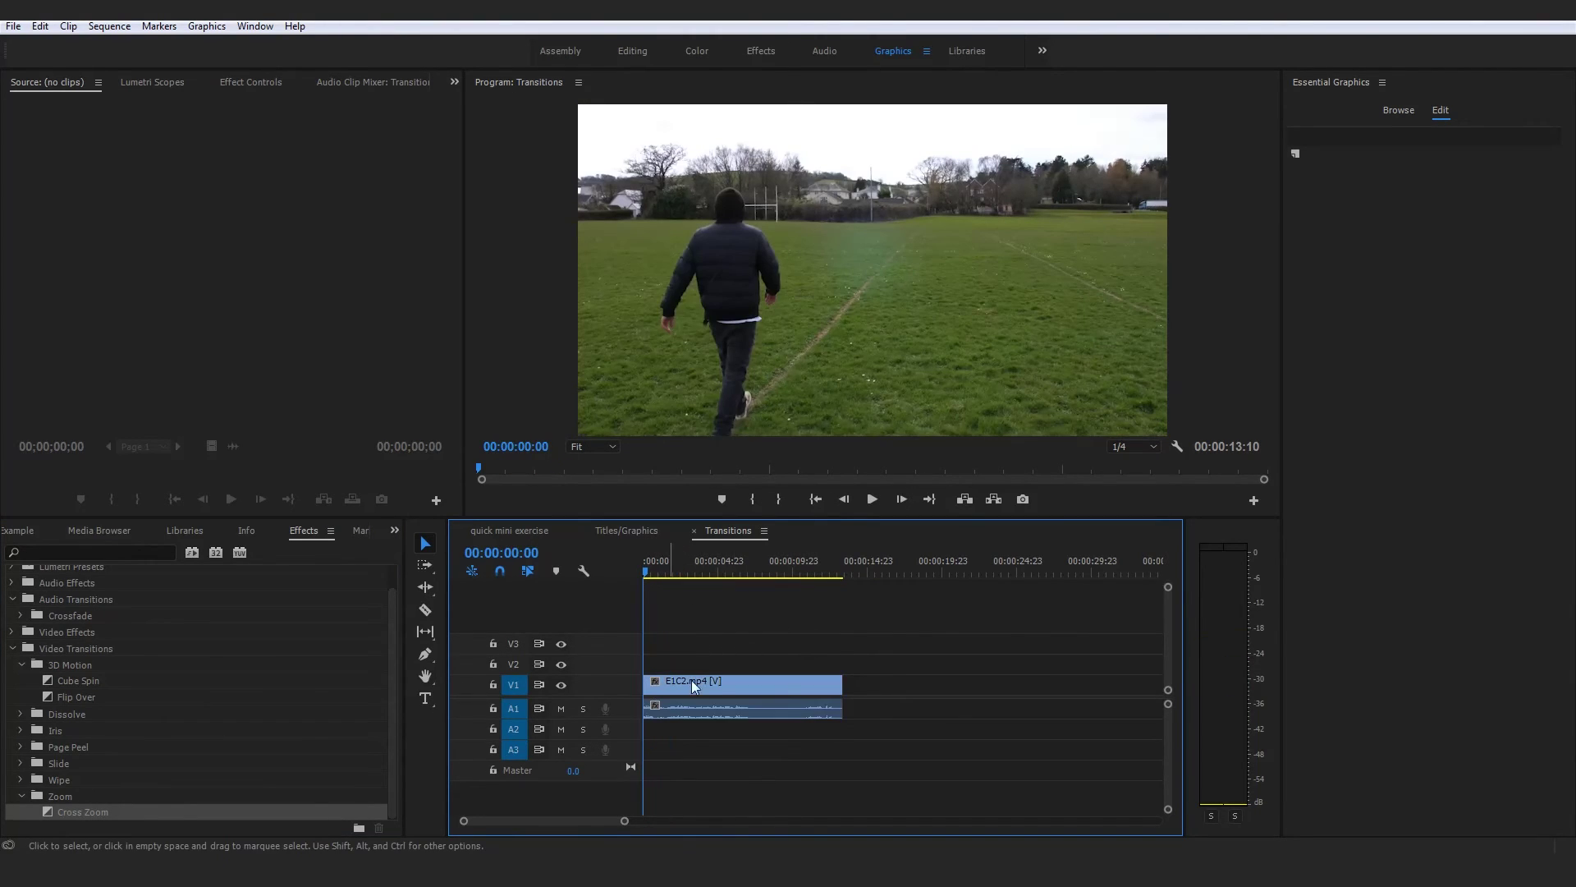
# Try the Cross Dissolve transition from the Dissolve group on the start of the E1C2.mp4 clip, and undo it after previewing
pyautogui.click(21, 796)
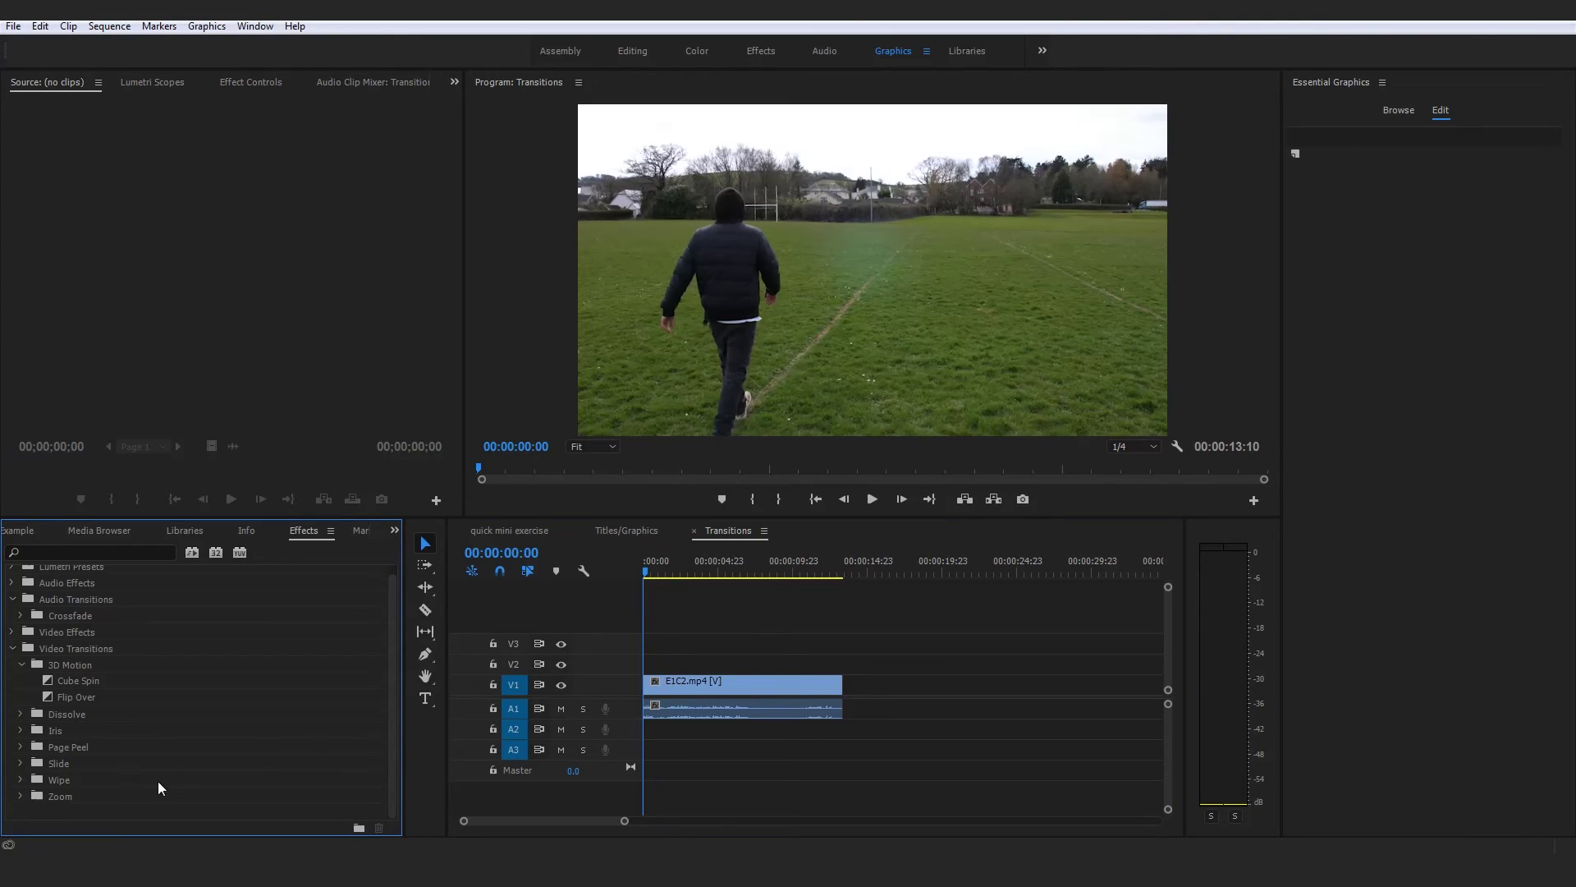
pyautogui.click(21, 664)
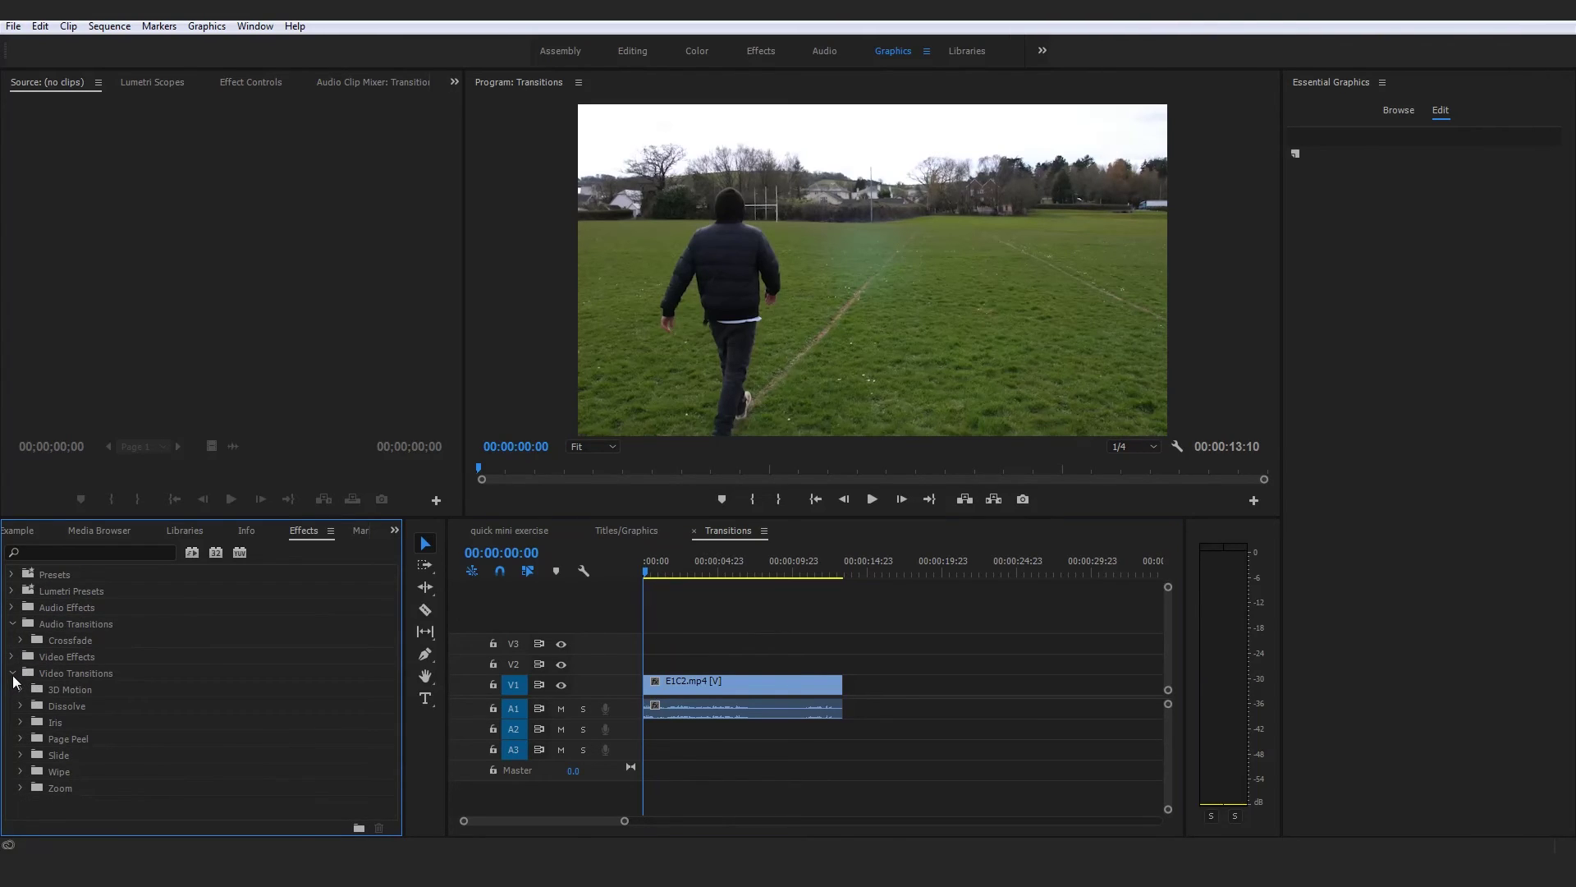
pyautogui.click(22, 707)
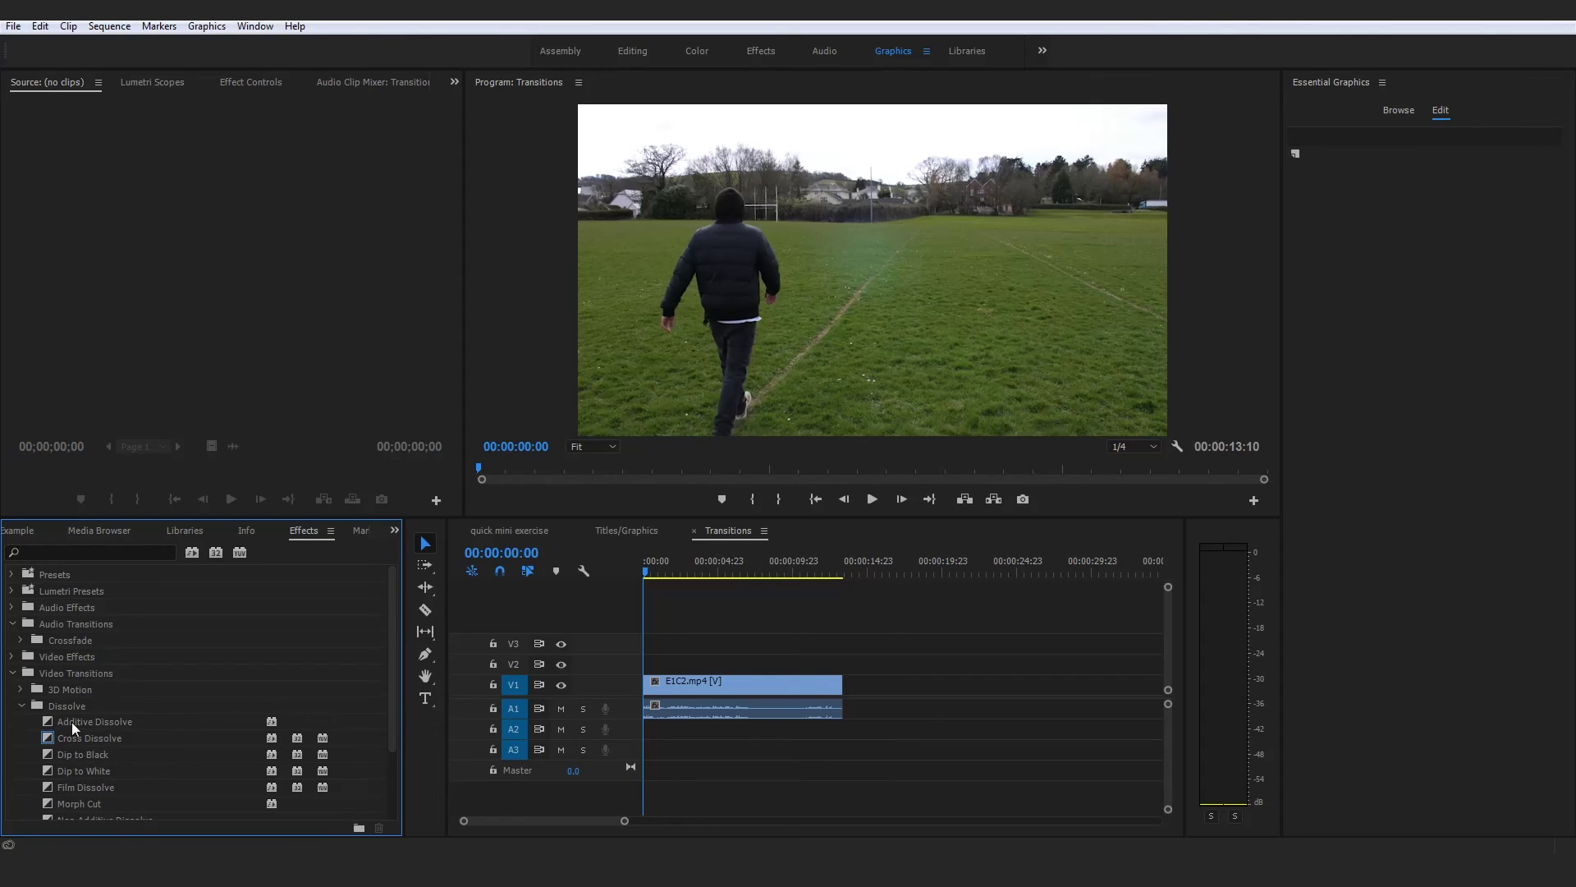
pyautogui.moveTo(104, 733); pyautogui.dragTo(655, 688)
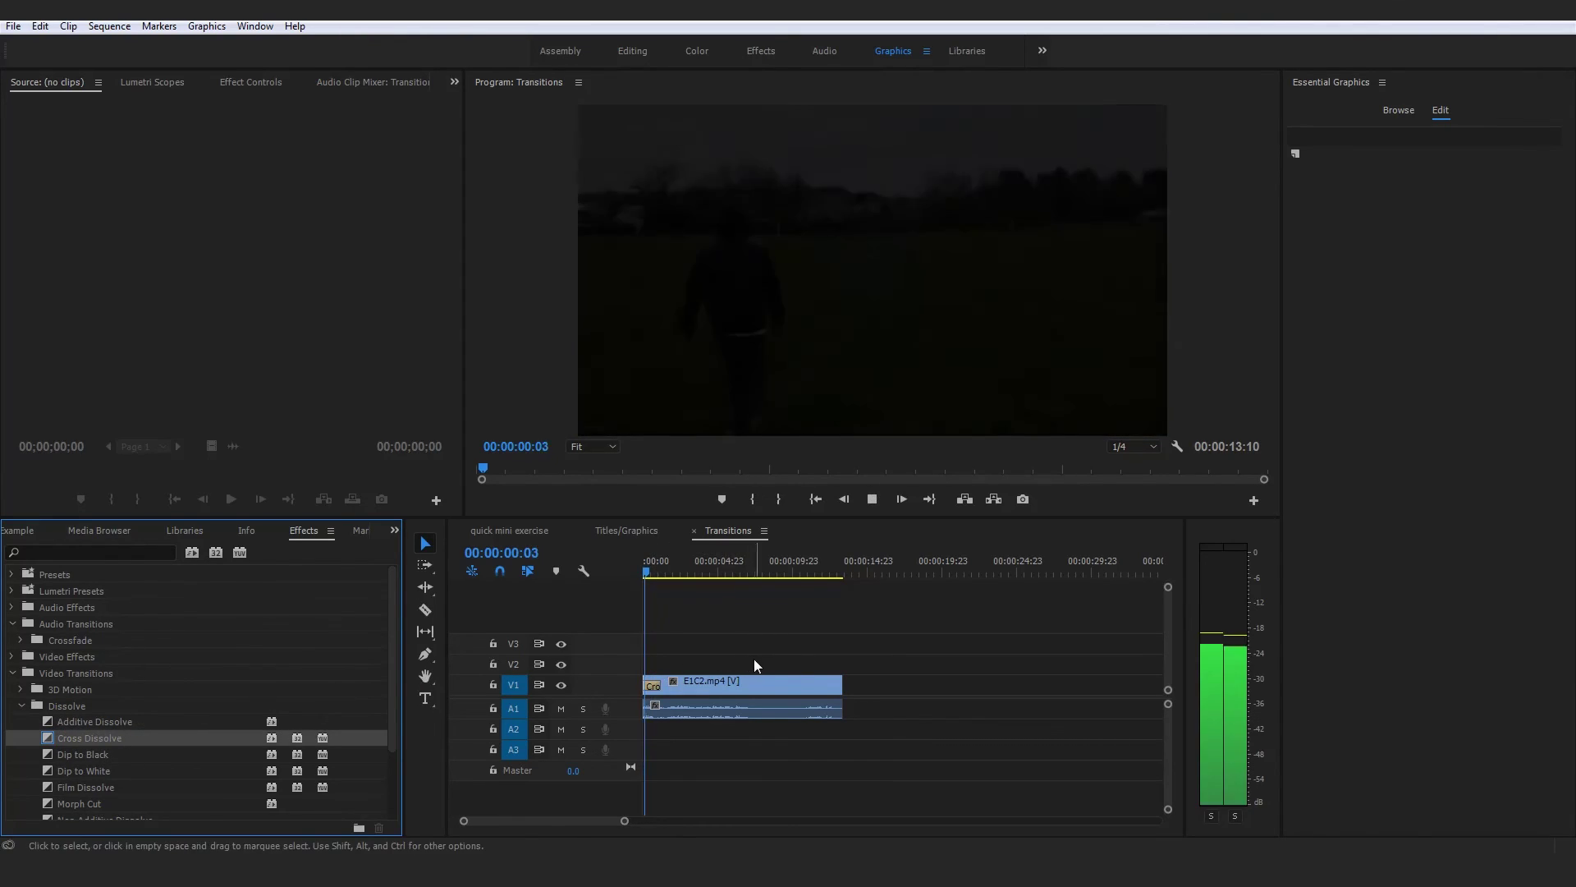
pyautogui.press('space')
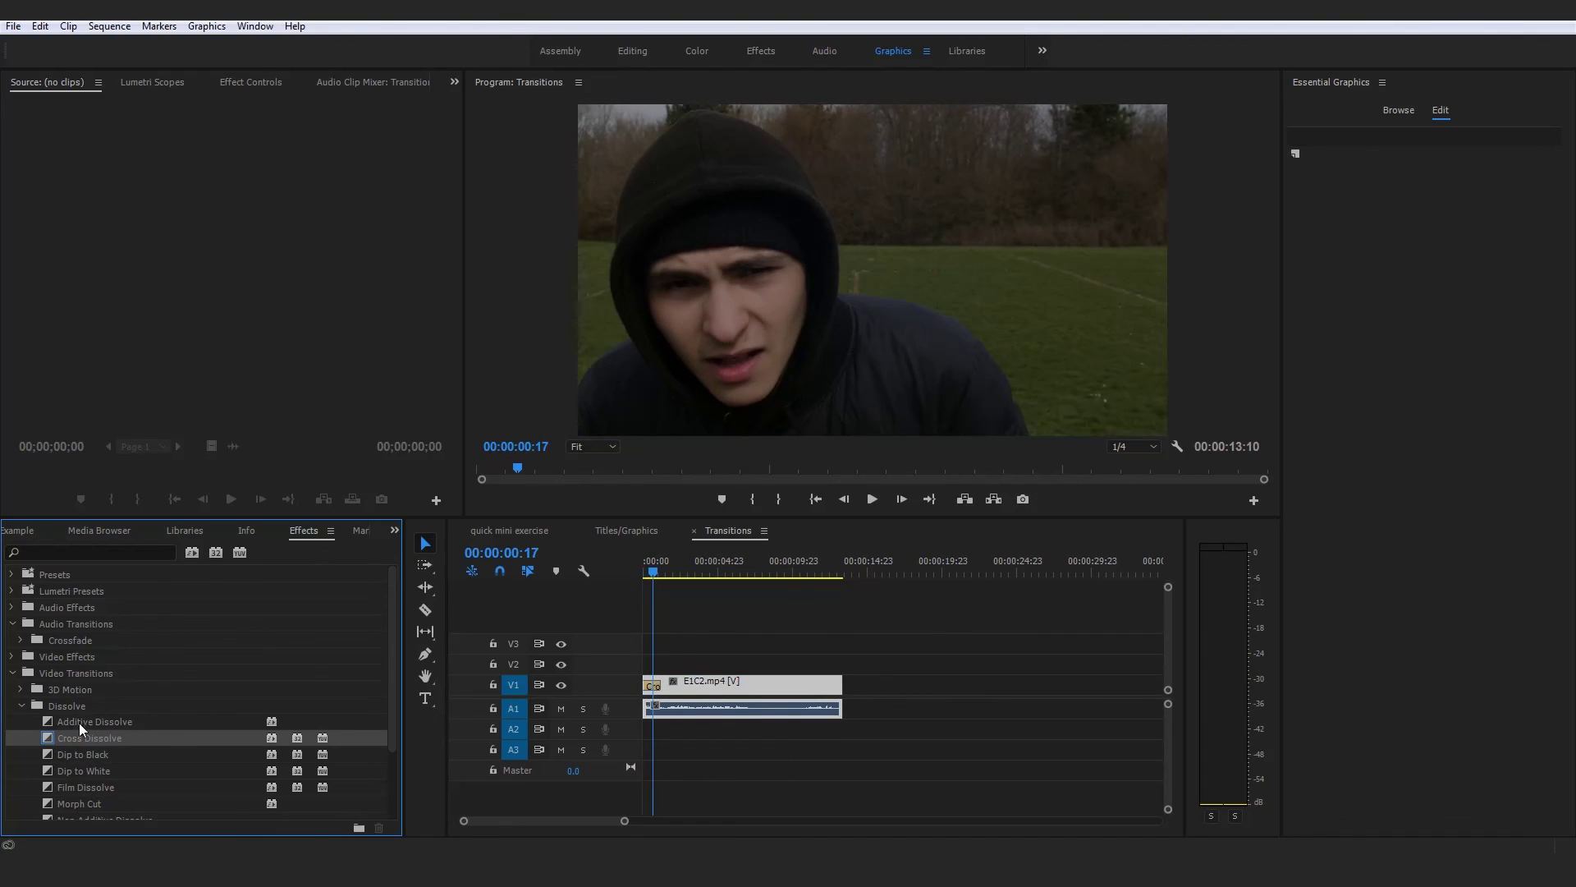
pyautogui.hotkey('ctrl', 'z')
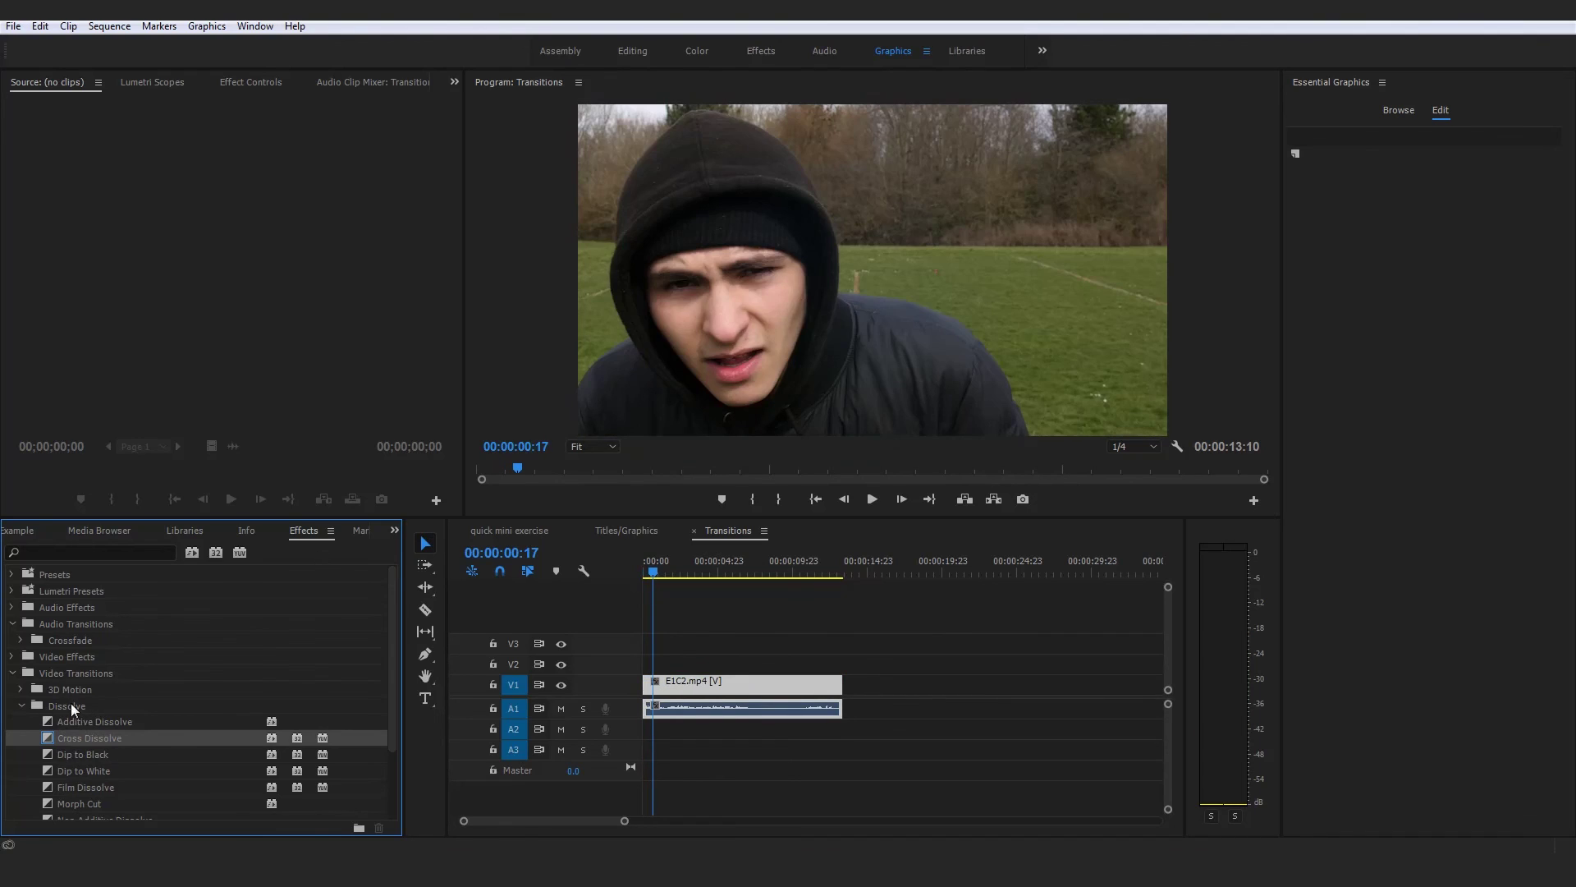
# Collapse the Dissolve group, return the playhead to the sequence start and deselect the clip
pyautogui.click(71, 720)
pyautogui.click(87, 675)
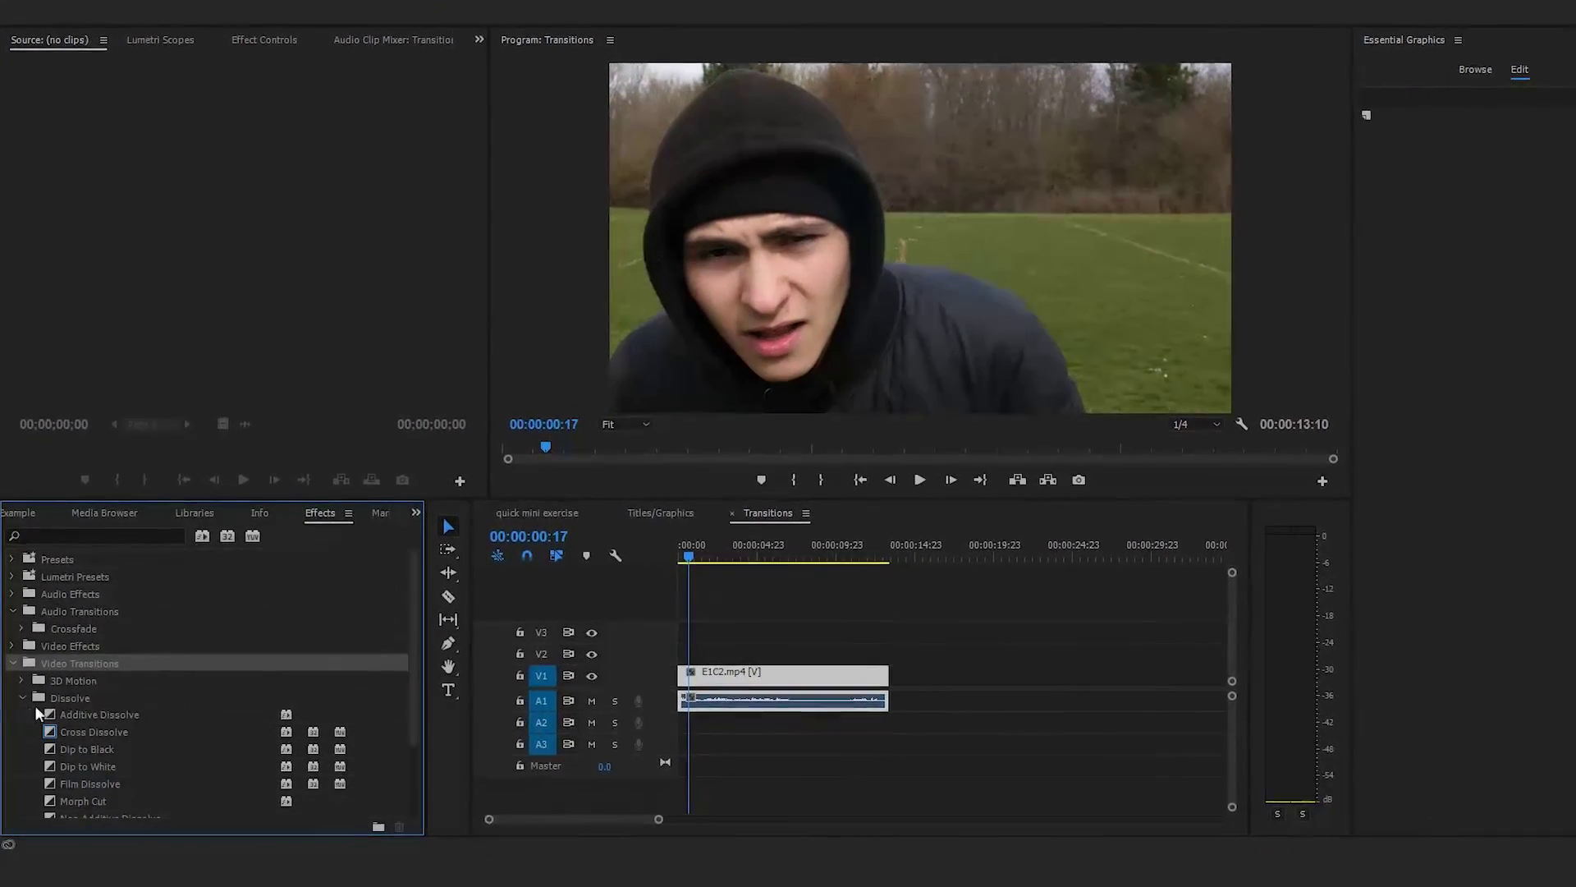
pyautogui.click(21, 695)
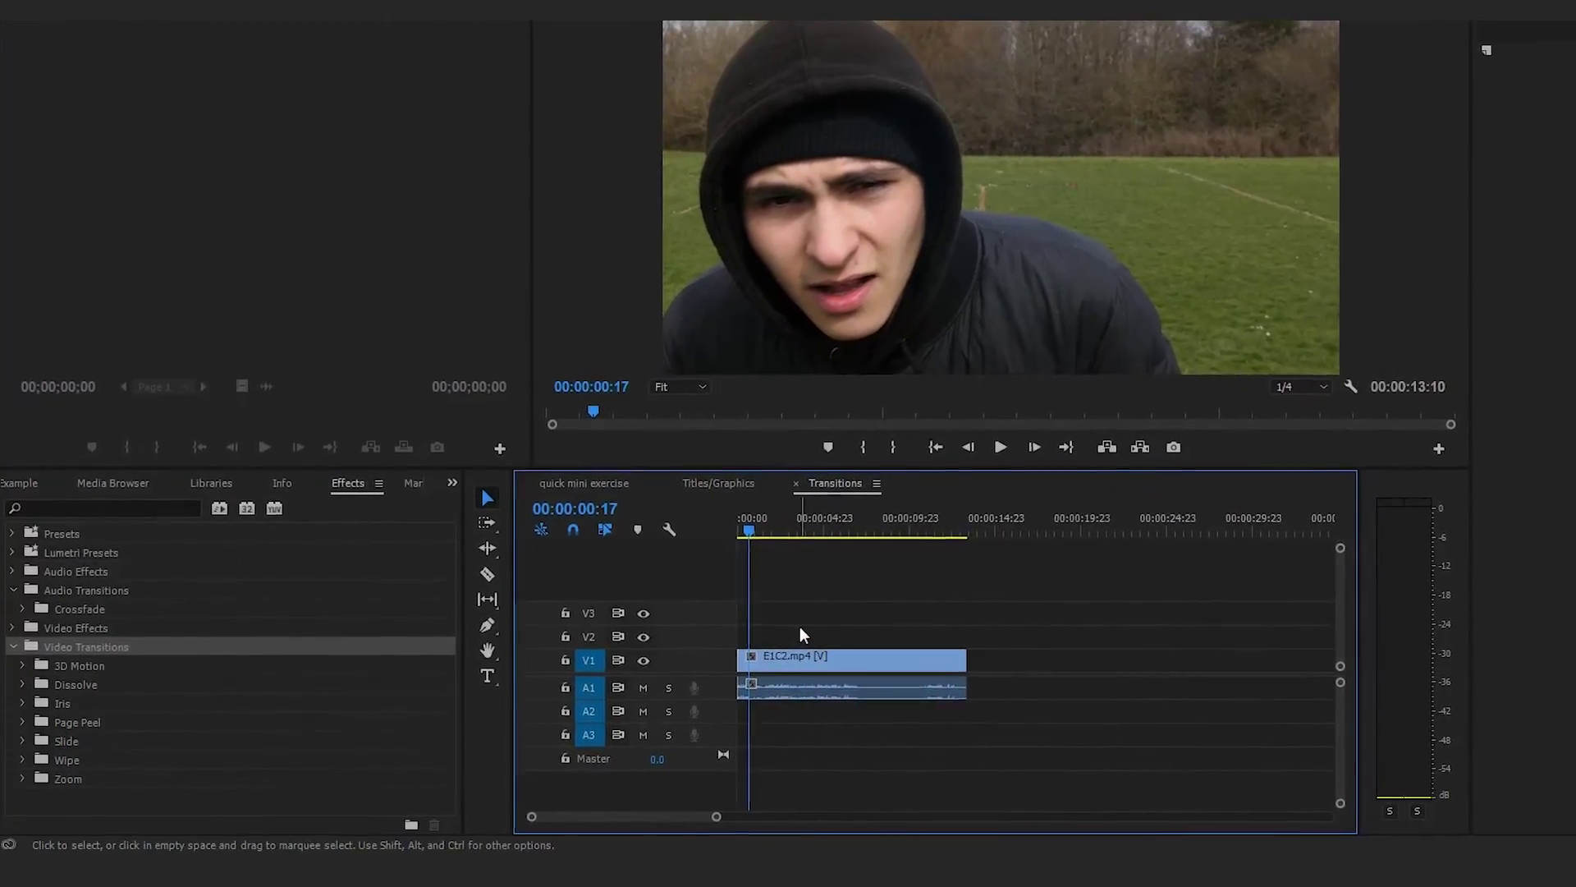
pyautogui.click(755, 519)
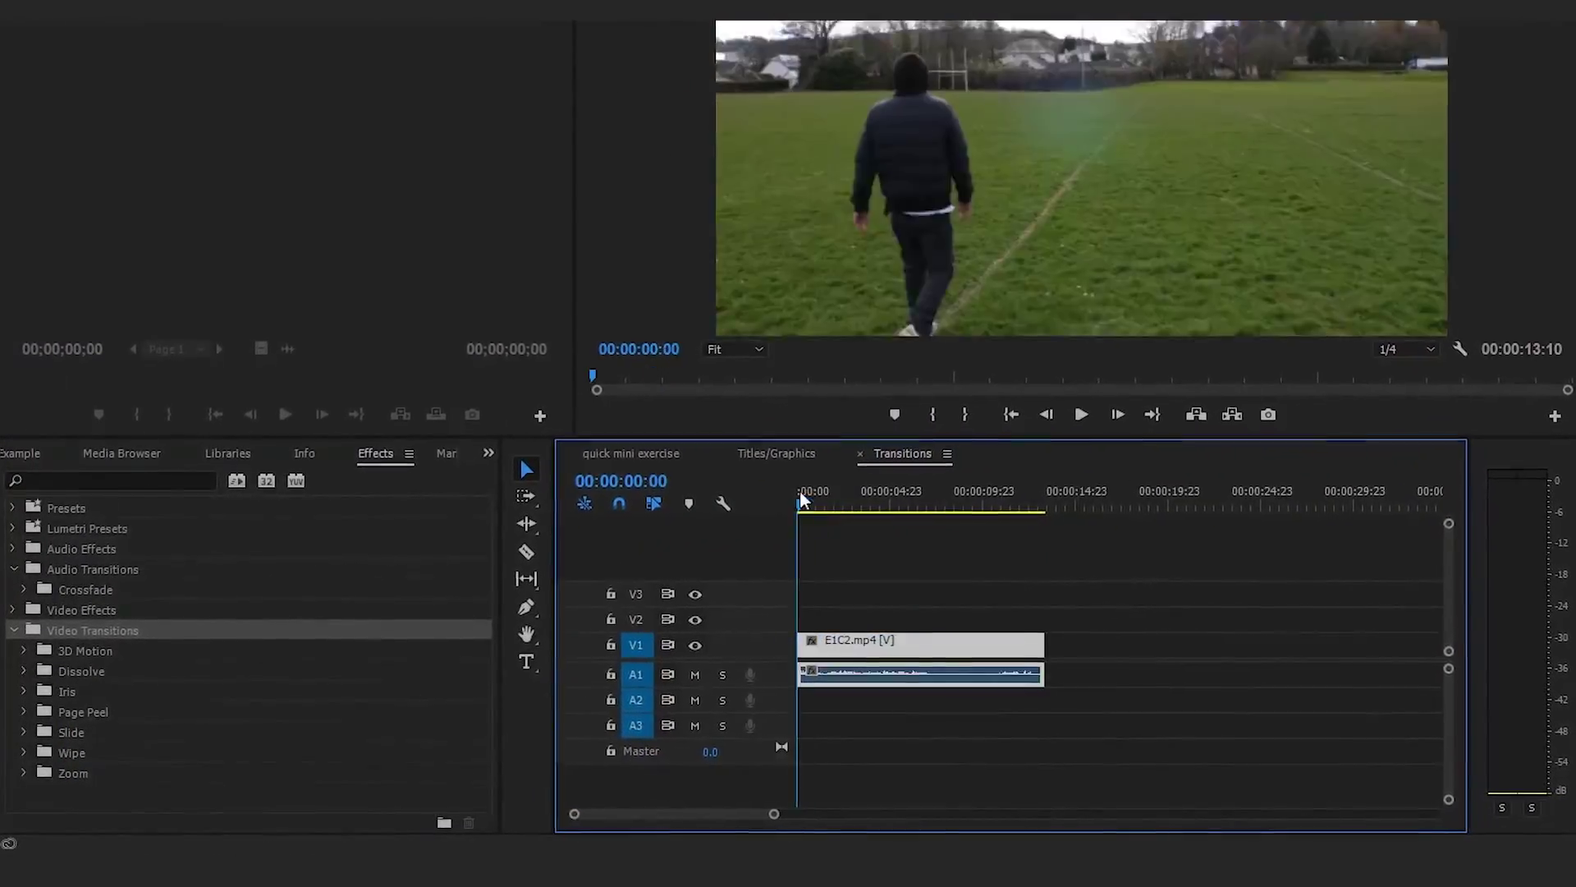
pyautogui.click(1121, 548)
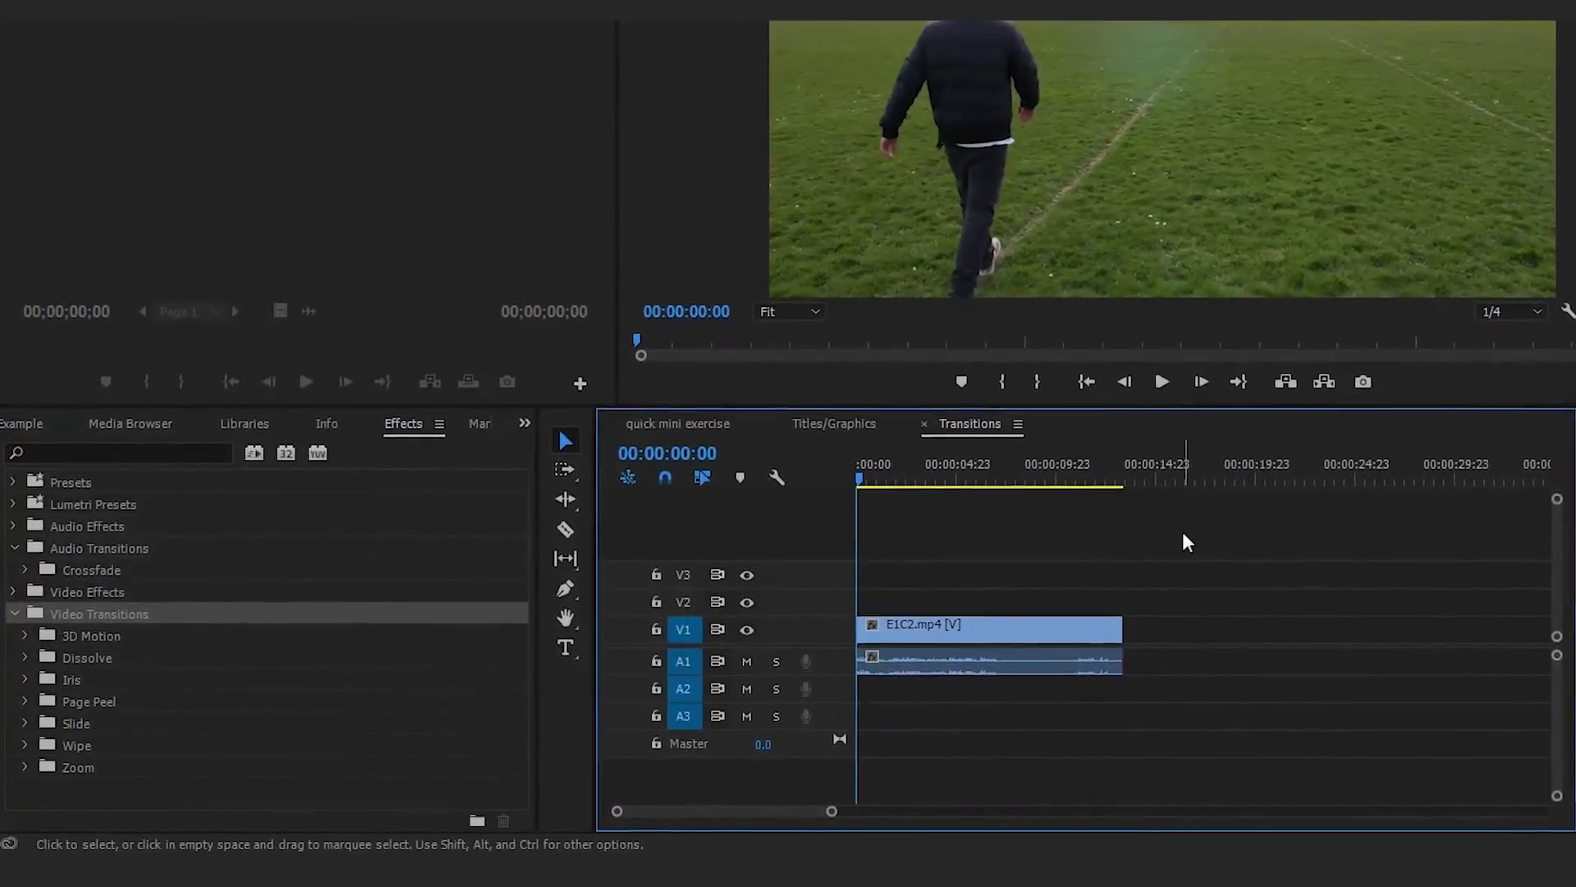